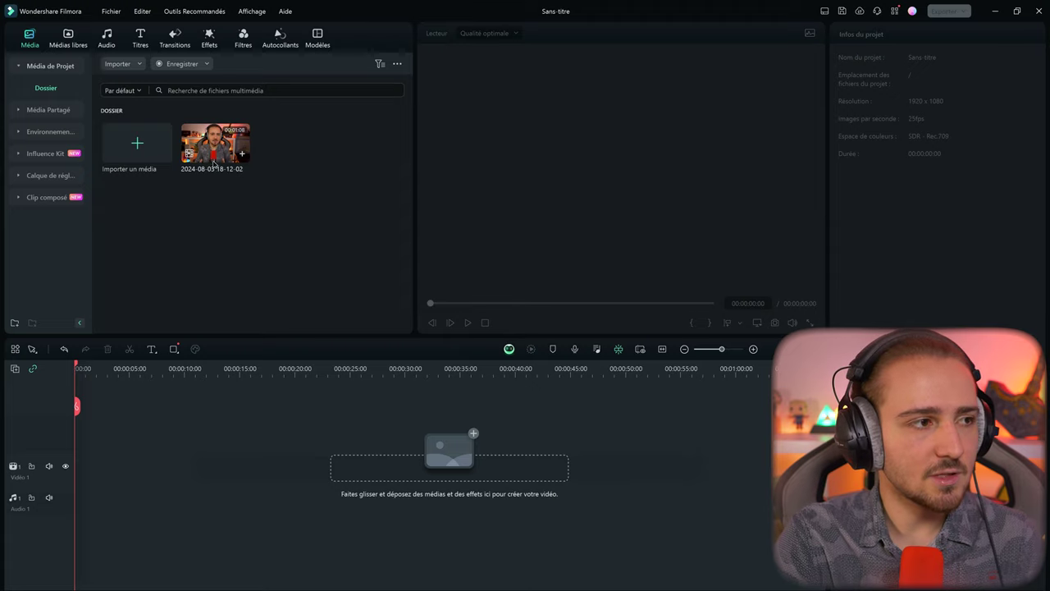
pyautogui.moveTo(211, 147); pyautogui.dragTo(78, 473)
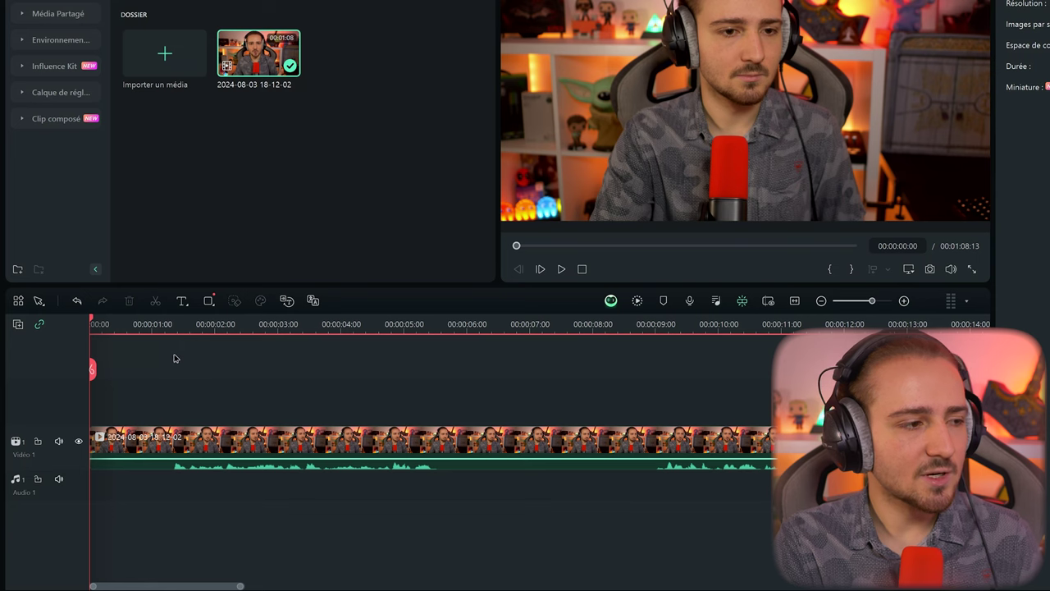
pyautogui.moveTo(92, 320); pyautogui.dragTo(406, 384)
pyautogui.scroll(1, 385, 358)
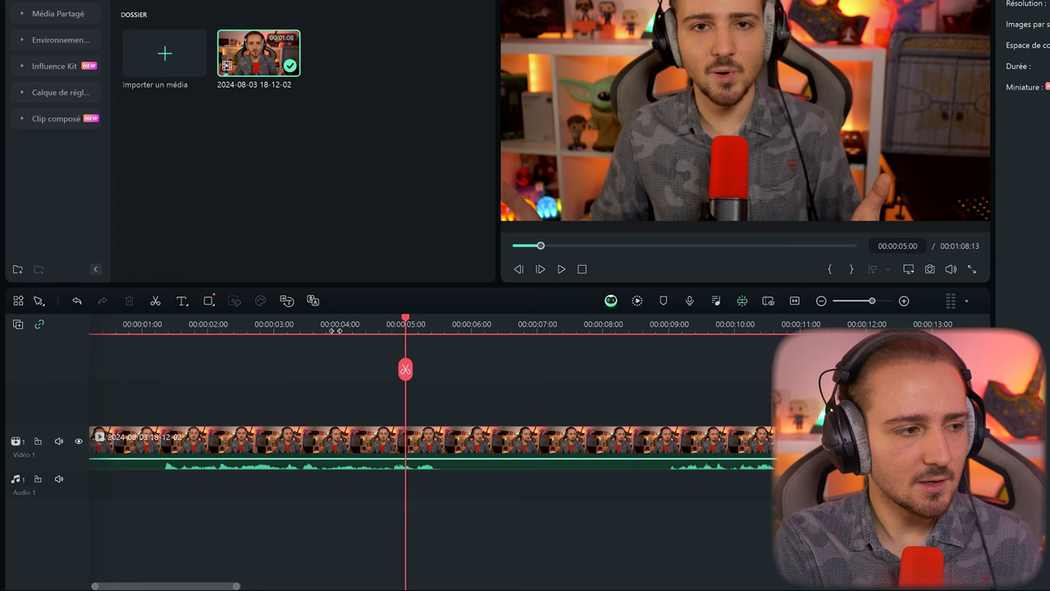
pyautogui.scroll(2, 340, 330)
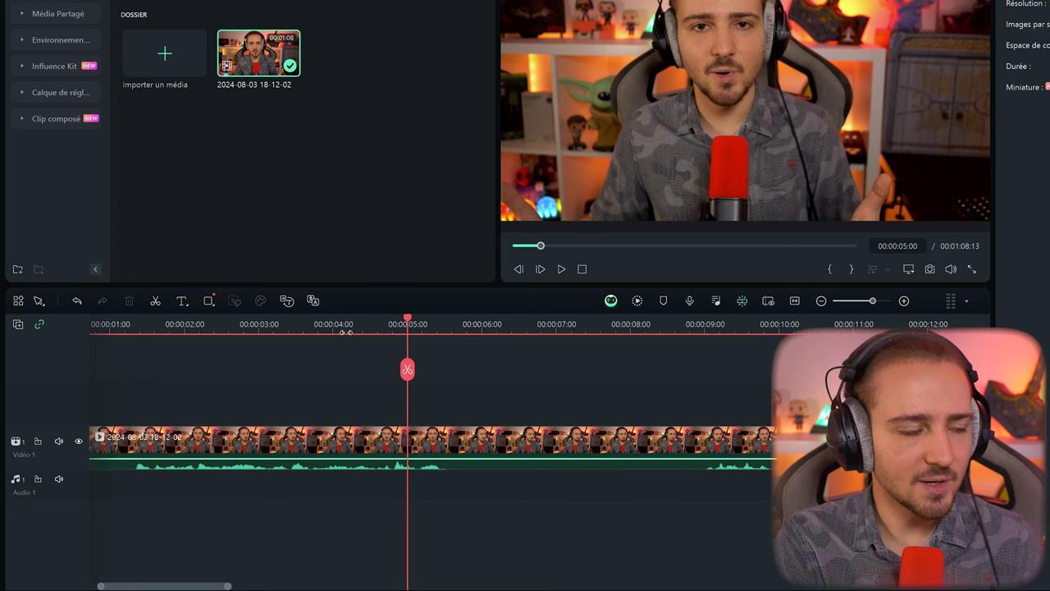
pyautogui.scroll(3, 382, 335)
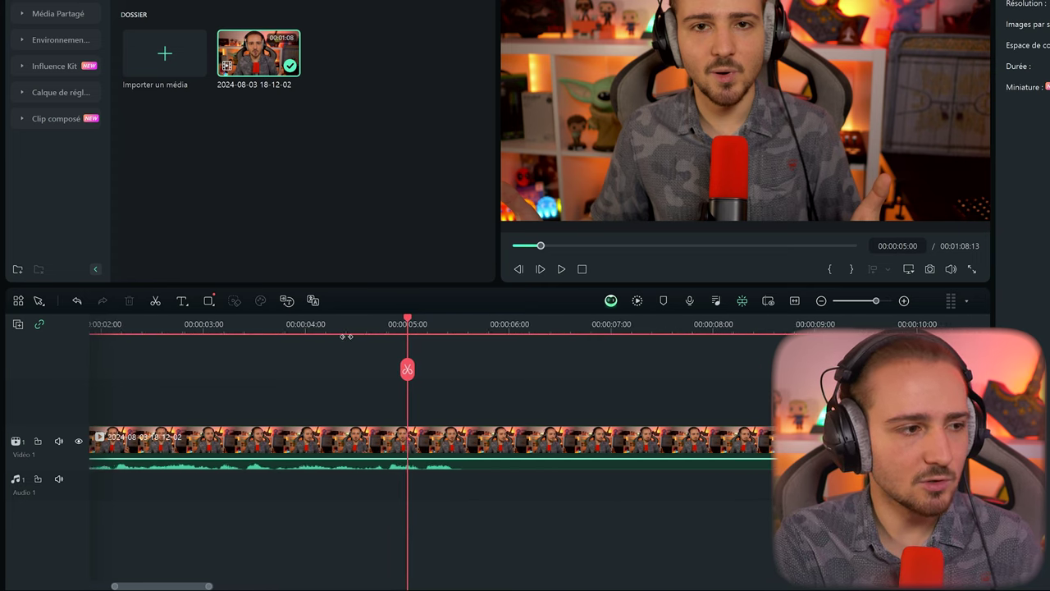
pyautogui.scroll(2, 449, 337)
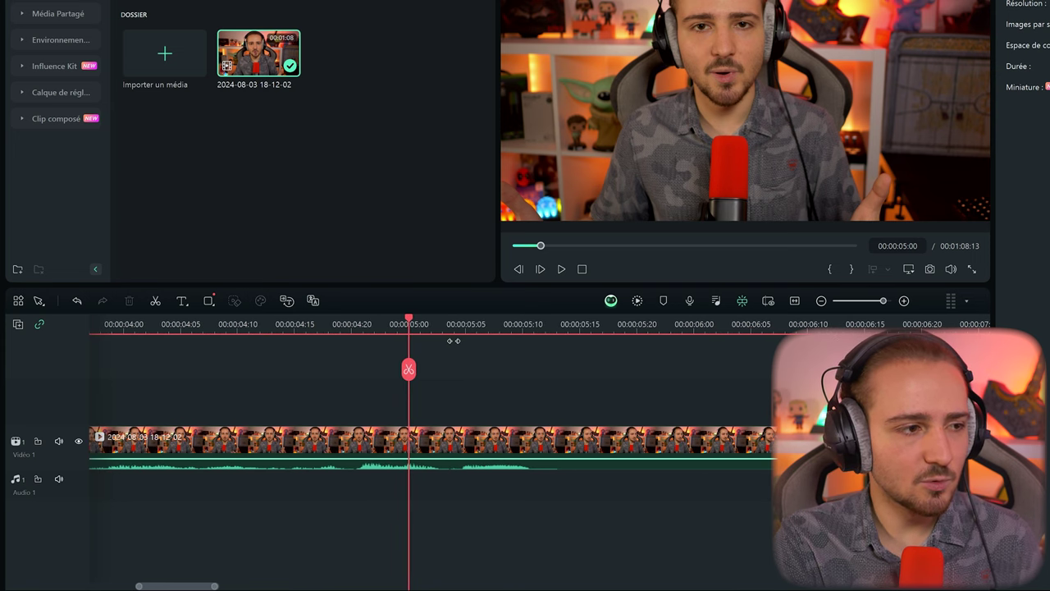
# Step: Scrub the playhead back to 00:00:04:13 and continue frame by frame to 00:00:04:06
pyautogui.scroll(-1, 458, 340)
pyautogui.moveTo(408, 325); pyautogui.dragTo(260, 324)
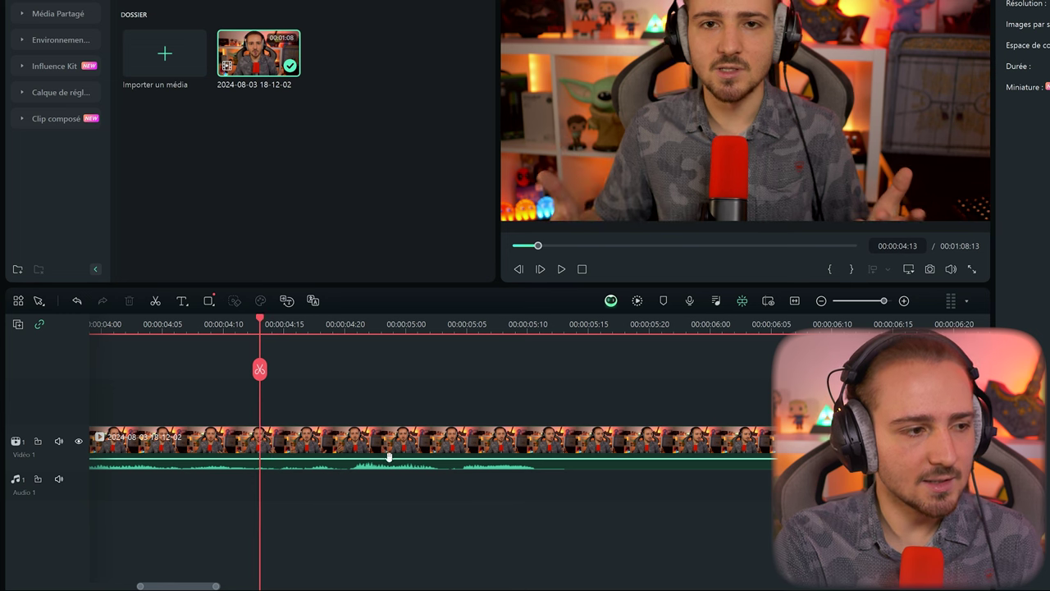
pyautogui.press('Left')
pyautogui.press('Left')
pyautogui.press('Left')
pyautogui.press('Left')
pyautogui.press('Left')
pyautogui.press('Left')
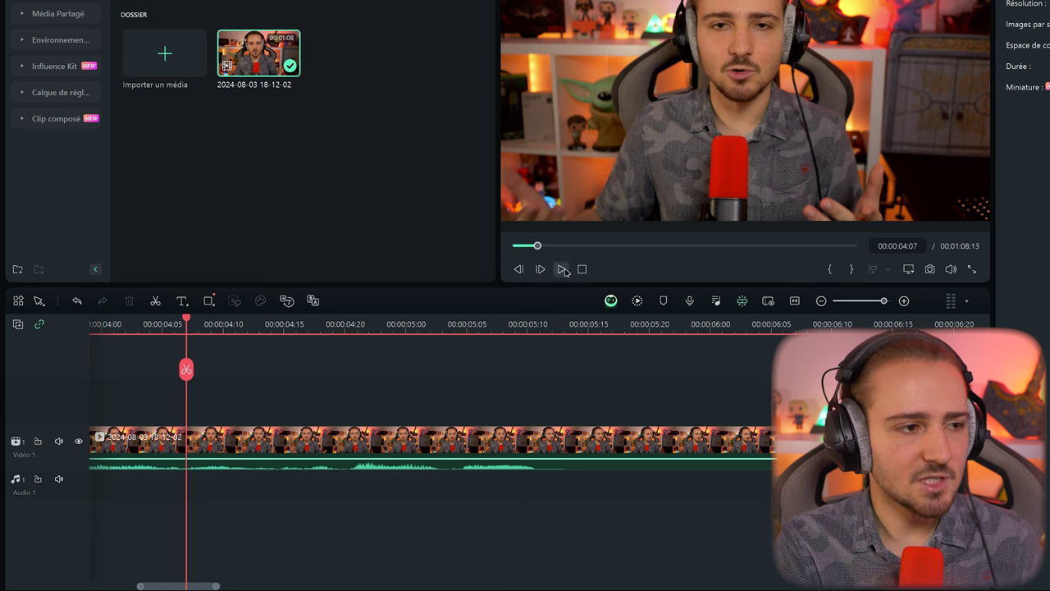
pyautogui.moveTo(578, 365); pyautogui.dragTo(166, 364)
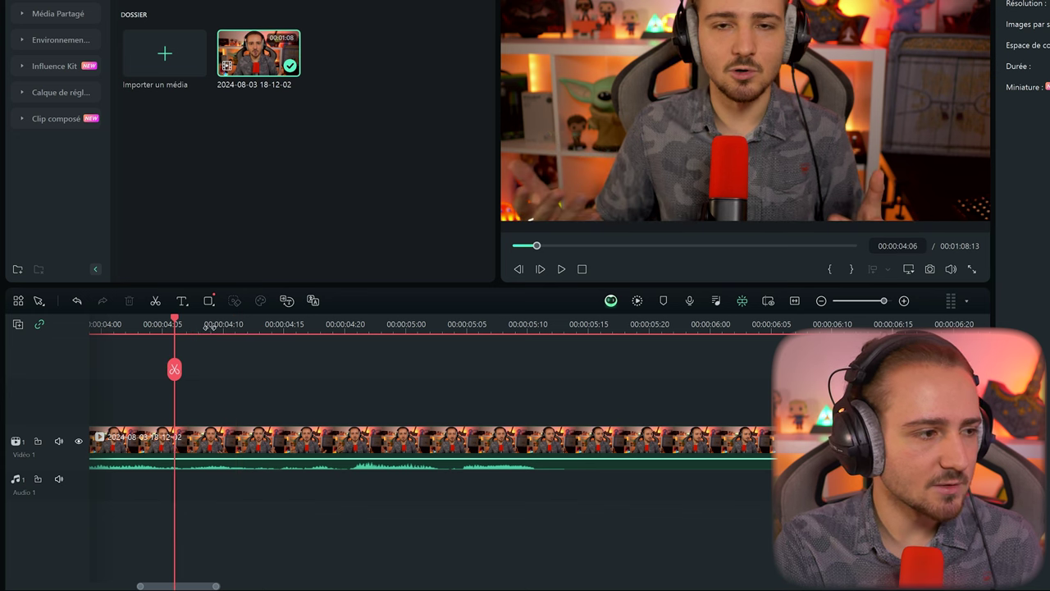
# Step: Play the opening of the clip and pause at about 00:00:05
pyautogui.scroll(-3, 160, 341)
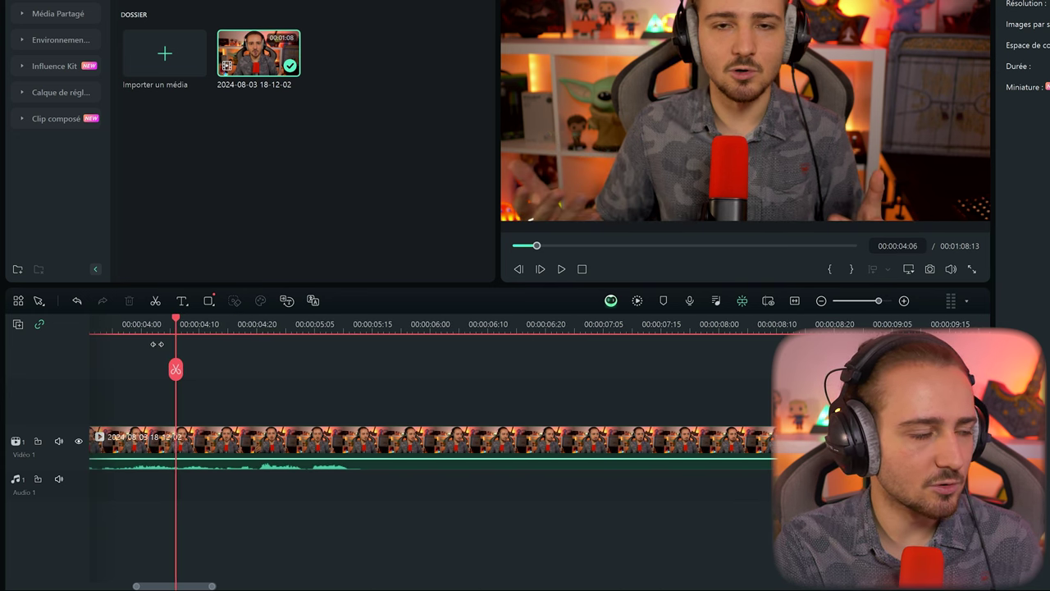
pyautogui.scroll(-1, 157, 344)
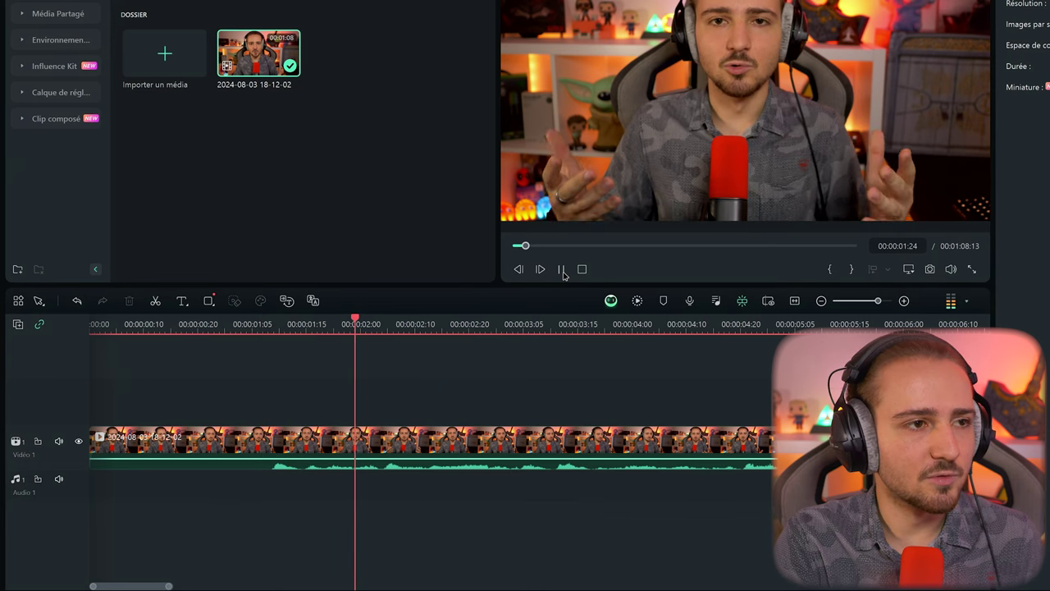
pyautogui.click(562, 271)
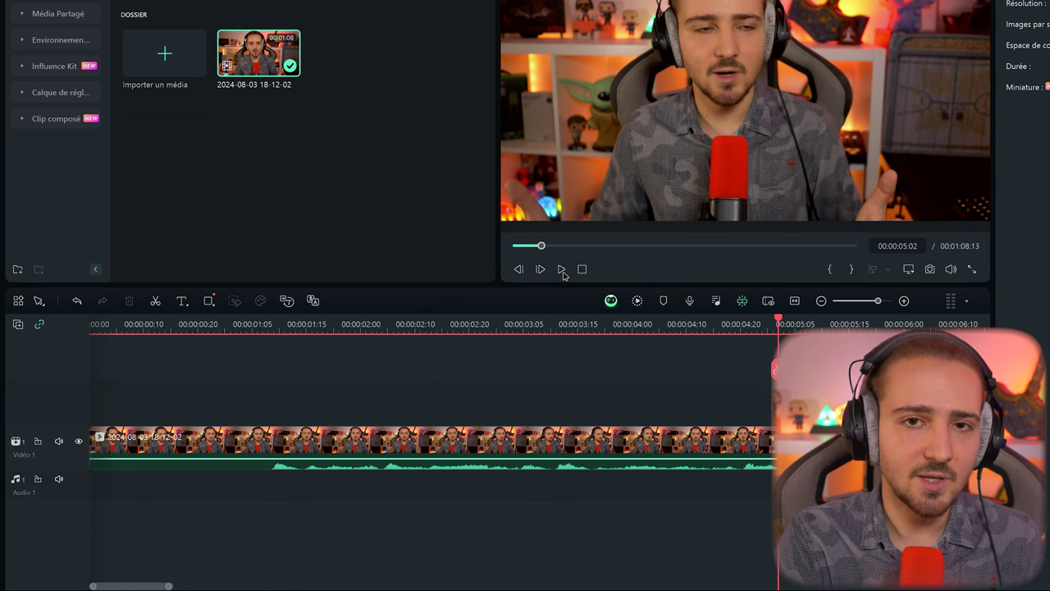
# Step: Undo the last timeline change and detach the clip's audio onto the Audio 1 track
pyautogui.hotkey('ctrl', 'z')
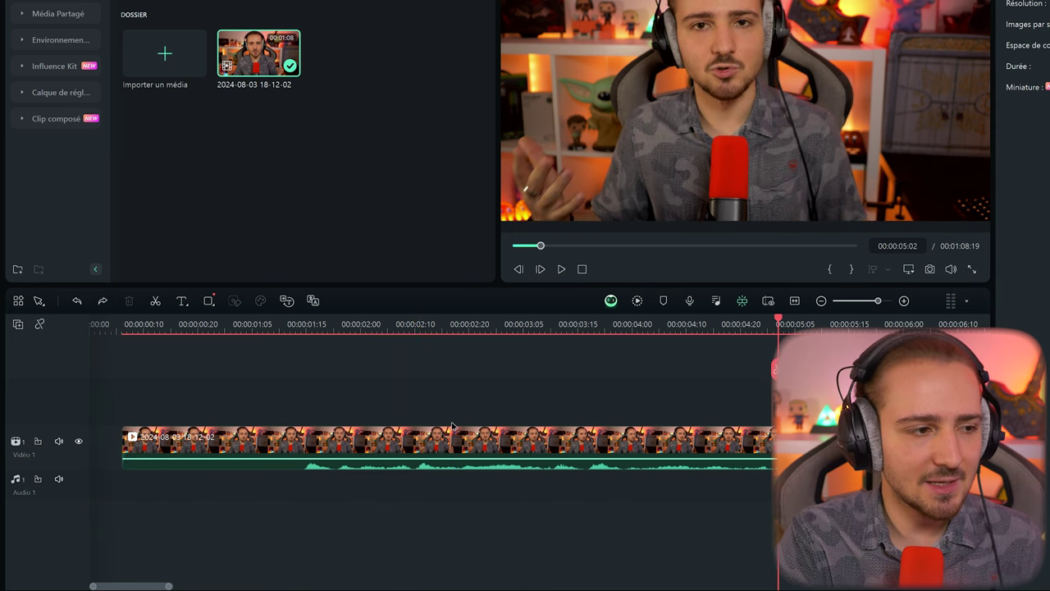
pyautogui.rightClick(450, 467)
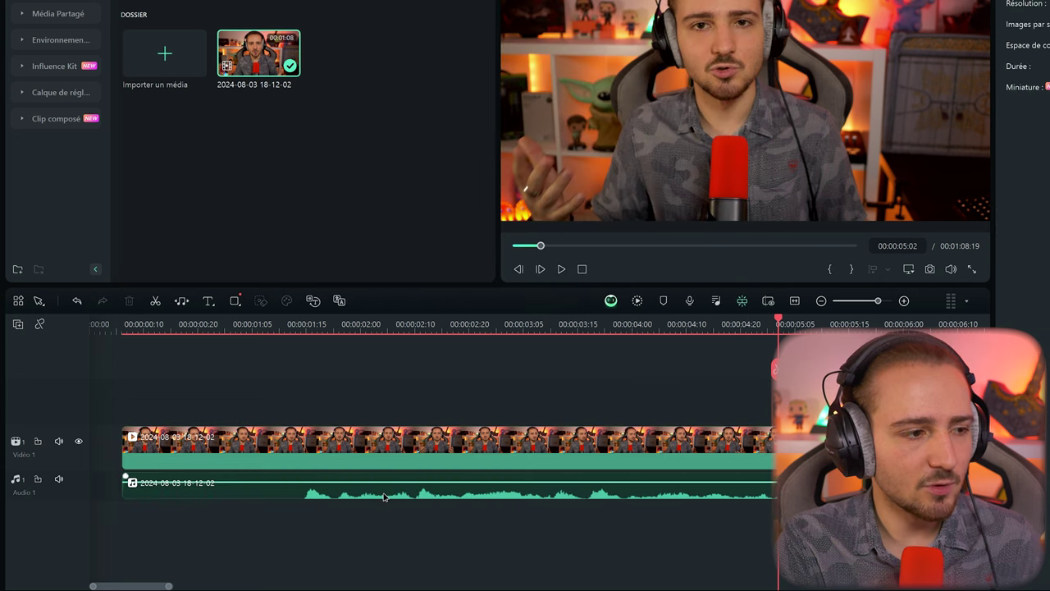
pyautogui.moveTo(399, 493)
pyautogui.mouseDown()
pyautogui.moveTo(430, 493)
pyautogui.moveTo(394, 491)
pyautogui.mouseUp()
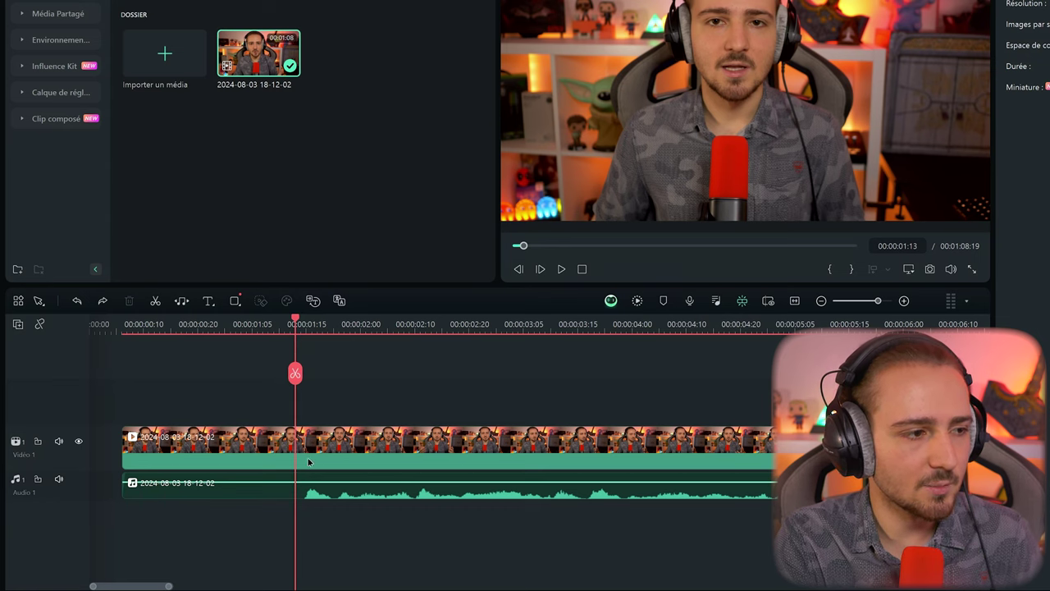
# Step: Split the video and audio at 00:00:01:13 and delete the silent opening piece from both tracks
pyautogui.scroll(-5, 304, 325)
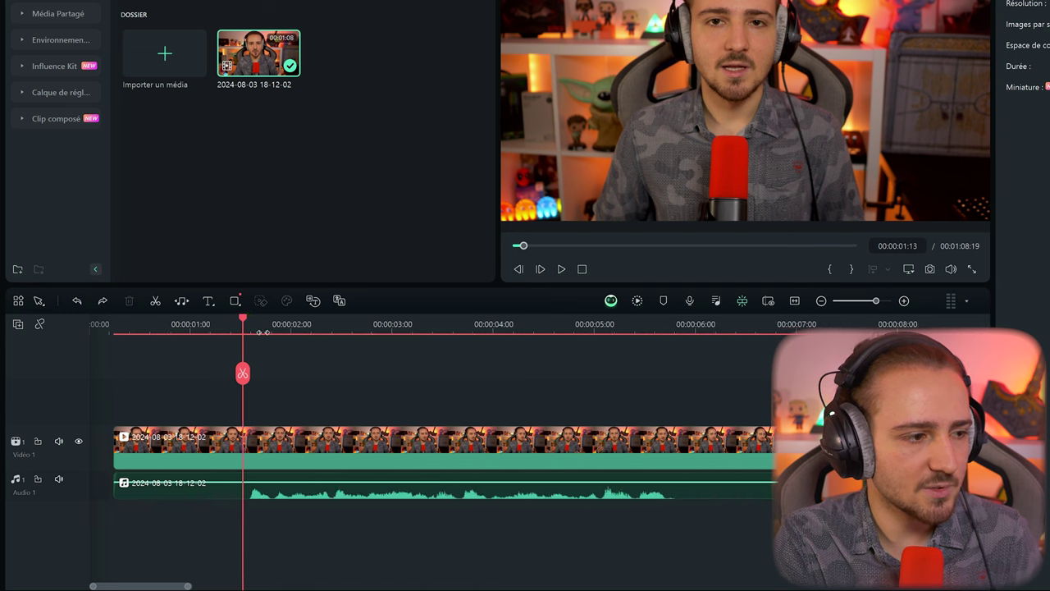
pyautogui.scroll(4, 273, 376)
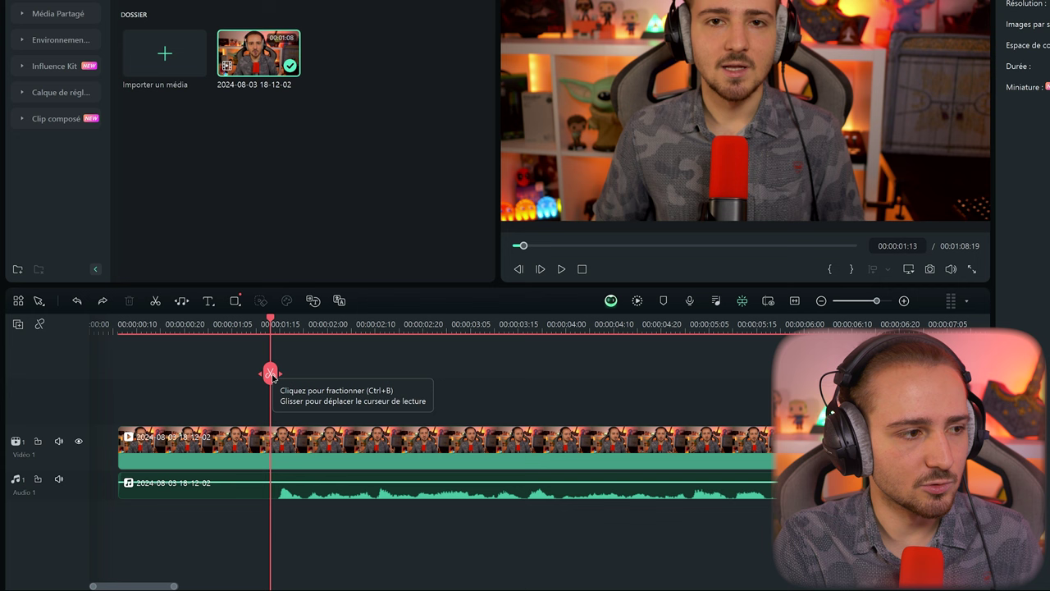
pyautogui.click(271, 374)
pyautogui.moveTo(227, 446); pyautogui.dragTo(197, 446)
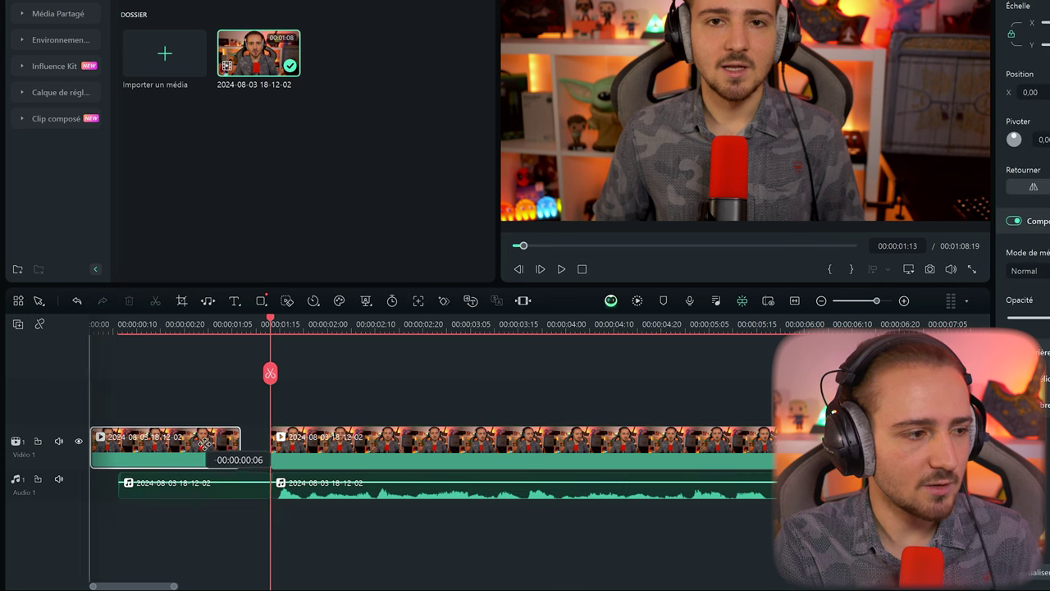
pyautogui.moveTo(180, 484)
pyautogui.mouseDown()
pyautogui.moveTo(211, 484)
pyautogui.moveTo(195, 488)
pyautogui.mouseUp()
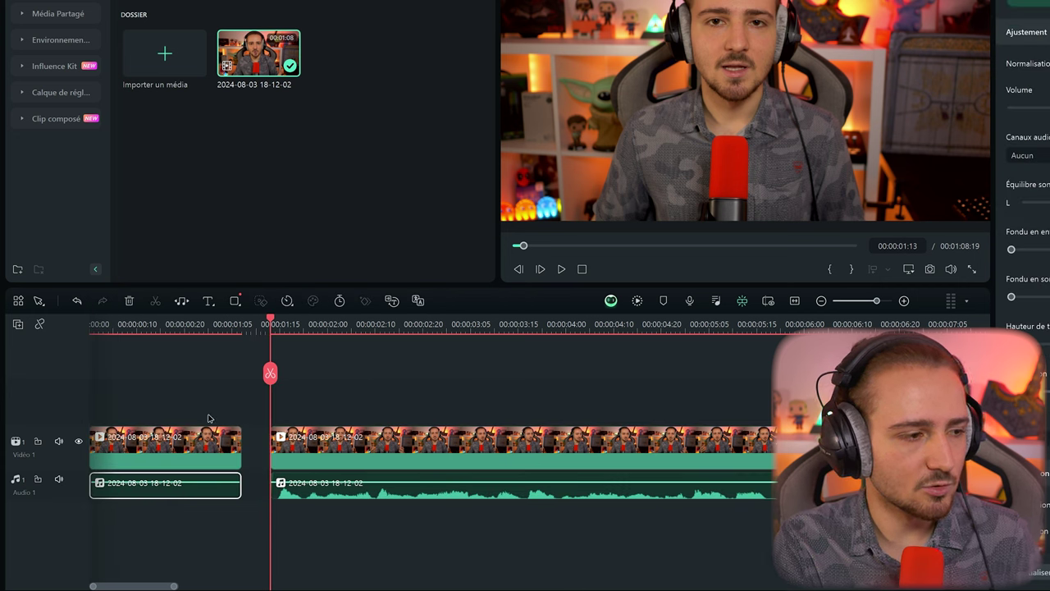
pyautogui.click(207, 445)
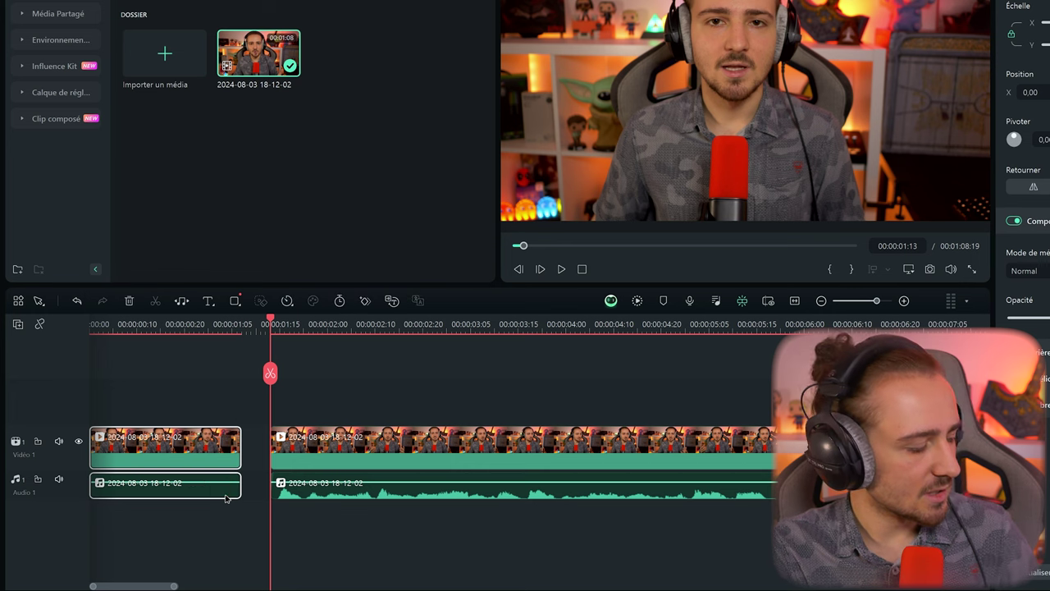
pyautogui.press('Delete')
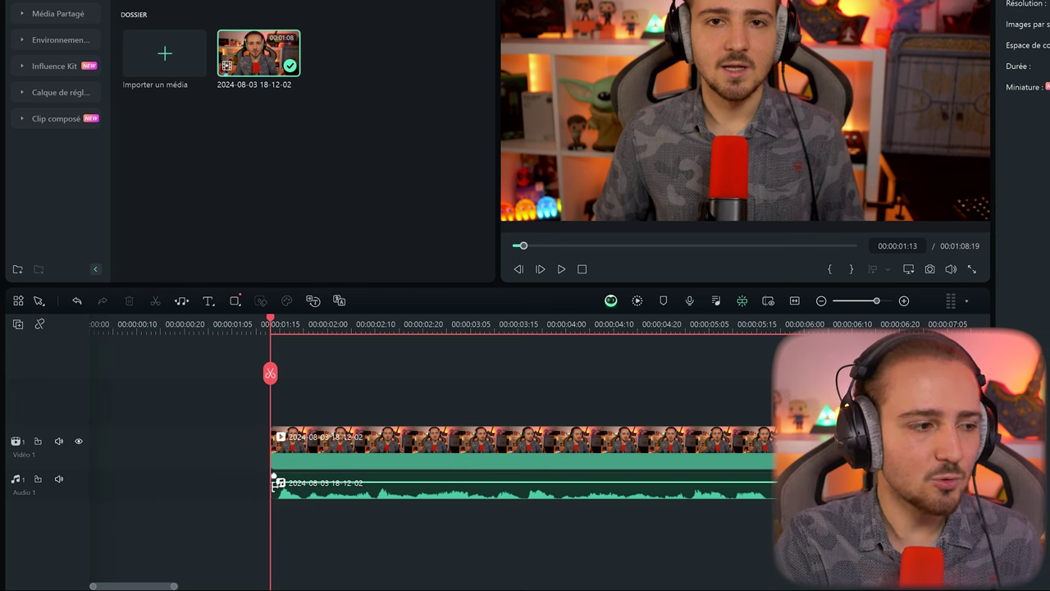
# Step: Split the video and audio again at 00:00:01:16 and delete the short pieces before the cut
pyautogui.moveTo(270, 319); pyautogui.dragTo(284, 322)
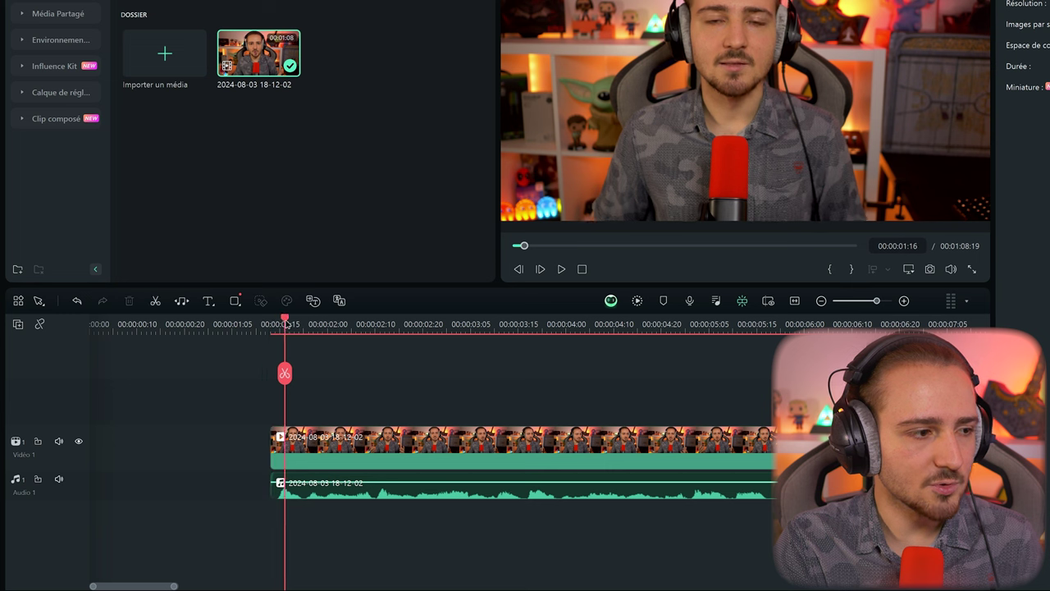
pyautogui.click(285, 375)
pyautogui.moveTo(233, 428); pyautogui.dragTo(274, 495)
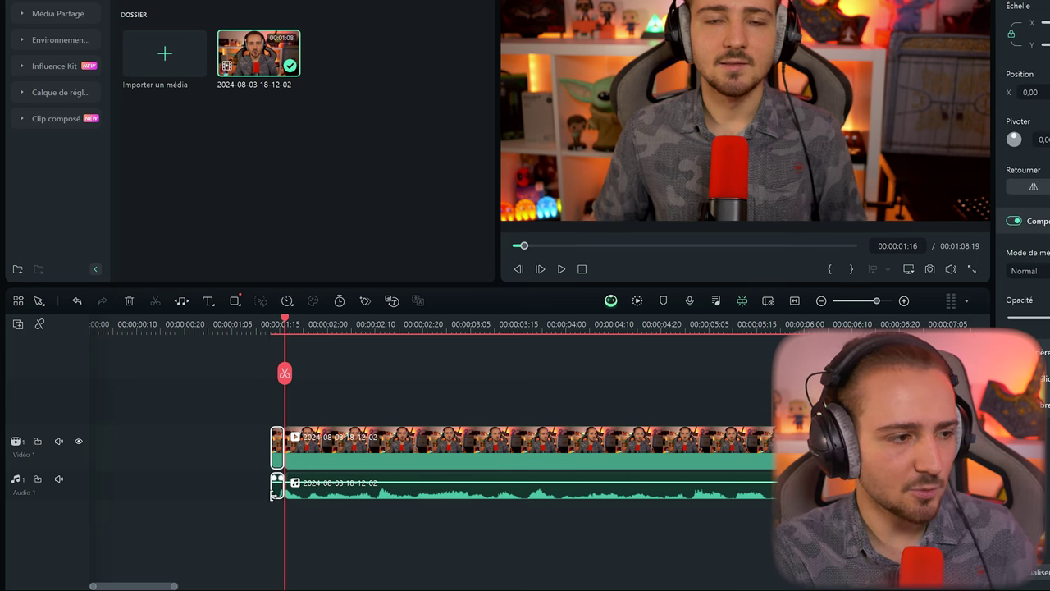
pyautogui.press('Delete')
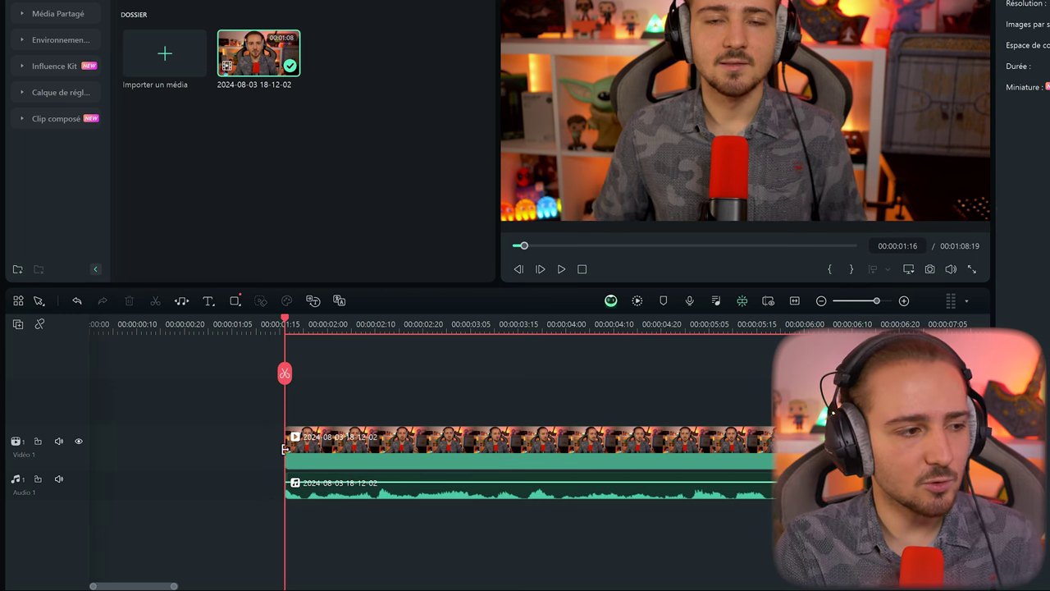
# Step: Extend the start of the video and audio clips backward, and trim both starts to 00:00:01:13
pyautogui.moveTo(286, 448); pyautogui.dragTo(244, 484)
pyautogui.moveTo(285, 324); pyautogui.dragTo(272, 325)
pyautogui.click(313, 355)
pyautogui.click(265, 324)
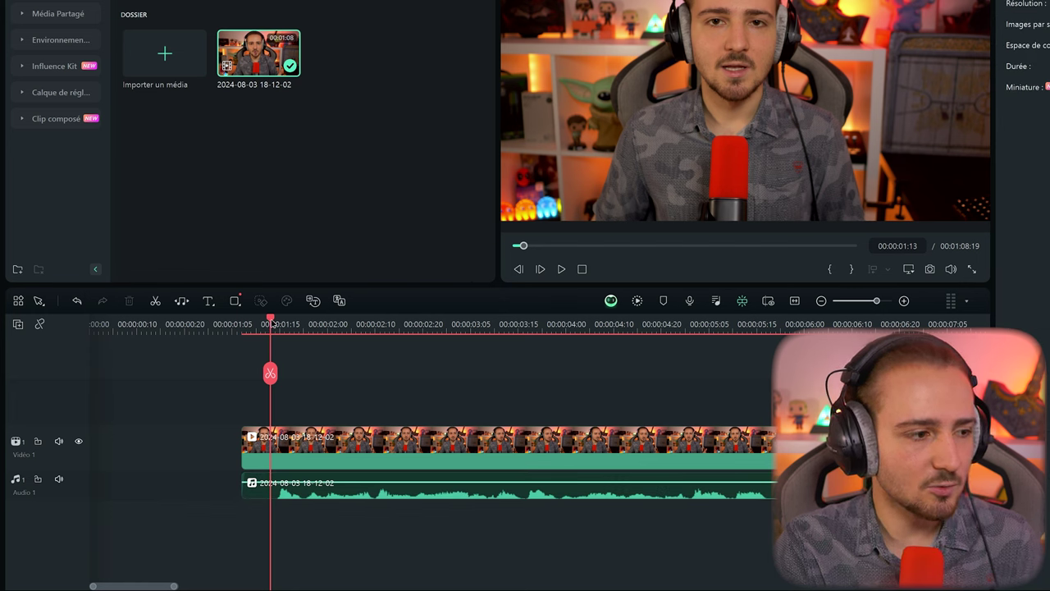
pyautogui.moveTo(243, 443); pyautogui.dragTo(268, 447)
pyautogui.moveTo(246, 483); pyautogui.dragTo(273, 484)
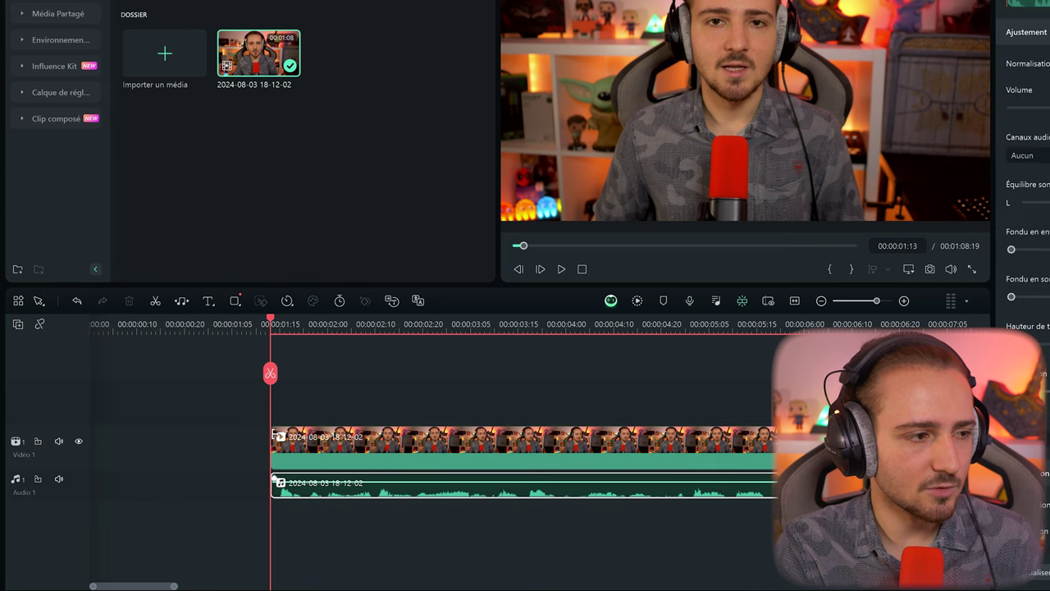
pyautogui.click(299, 378)
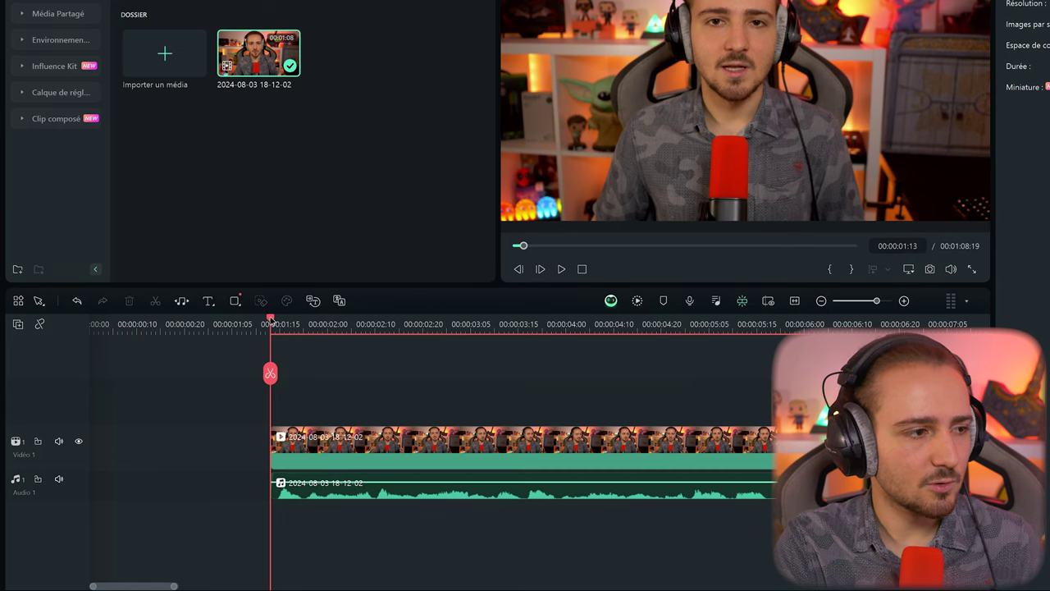
# Step: Try AI Portrait background removal on the video clip from 00:00:01:14 and scrub forward to check it
pyautogui.moveTo(270, 319); pyautogui.dragTo(279, 329)
pyautogui.click(335, 449)
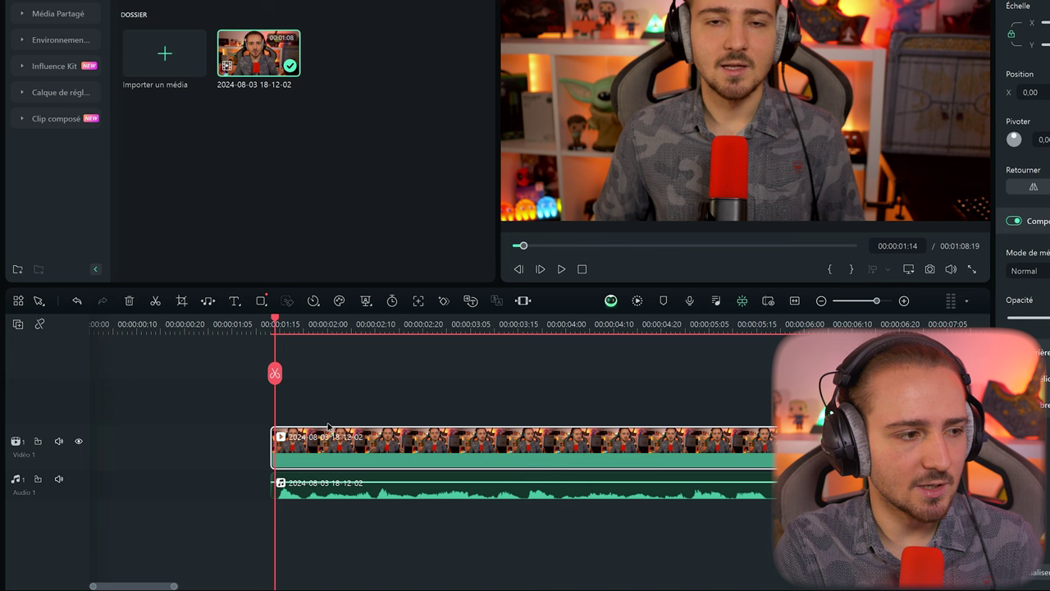
pyautogui.click(346, 498)
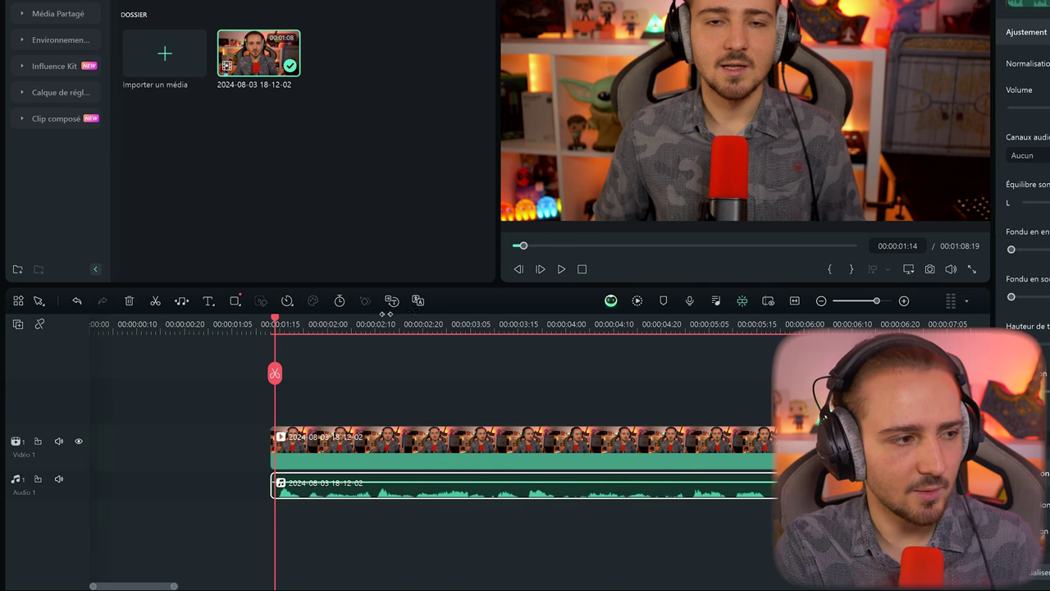
pyautogui.click(332, 449)
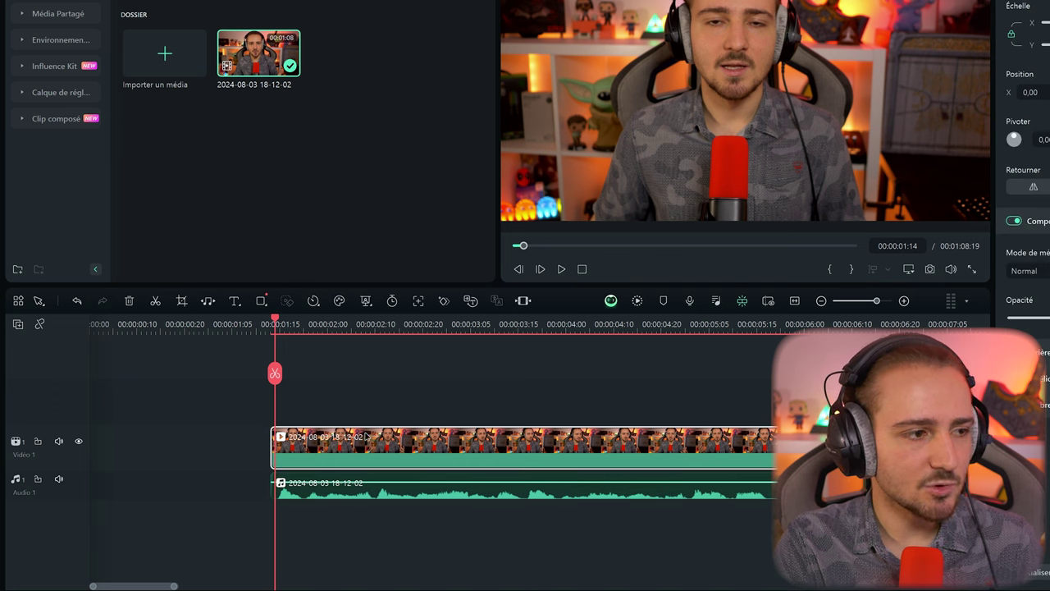
pyautogui.click(367, 302)
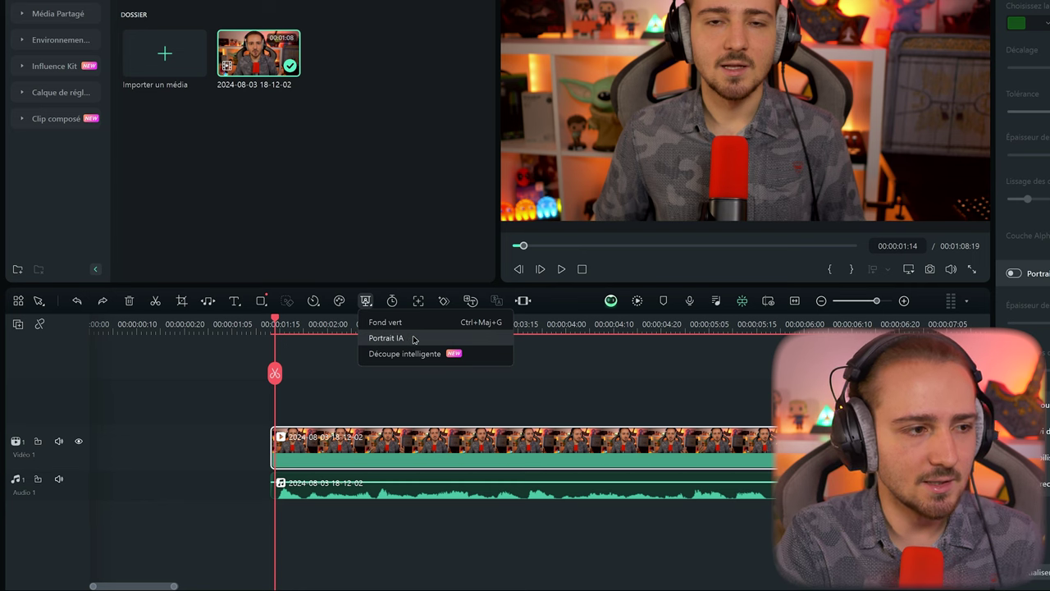
pyautogui.click(386, 338)
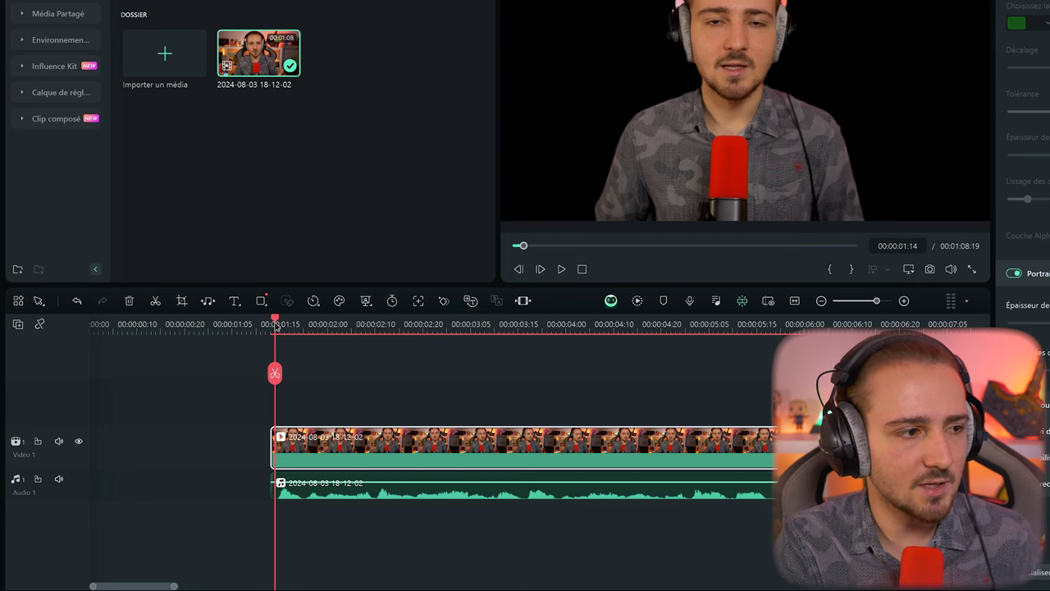
pyautogui.moveTo(275, 326); pyautogui.dragTo(289, 355)
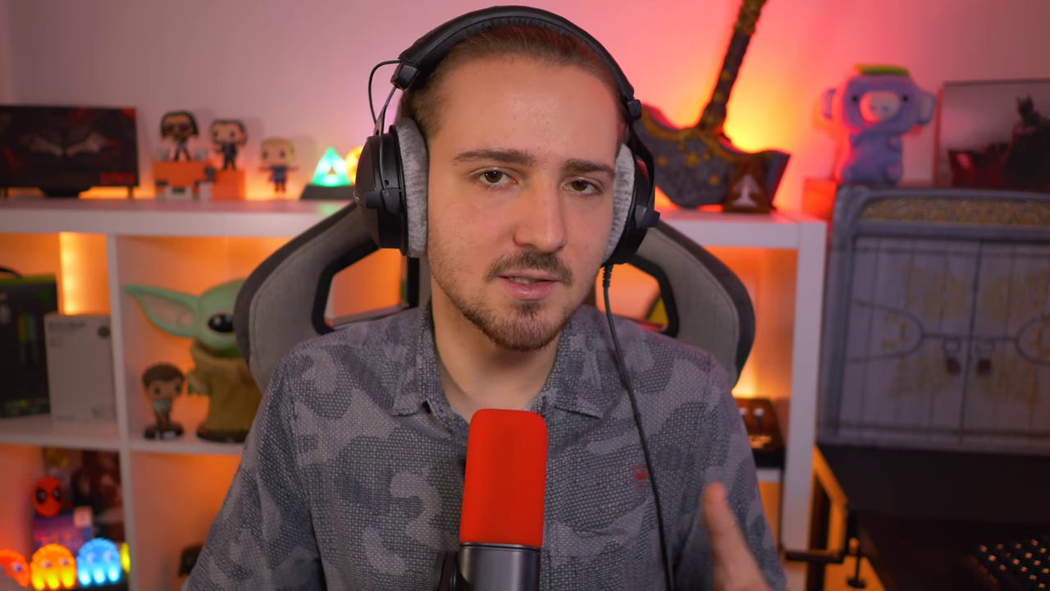
# Step: Open Smart Cutout for the video clip and brush over the man to mark him as the subject
pyautogui.click(366, 300)
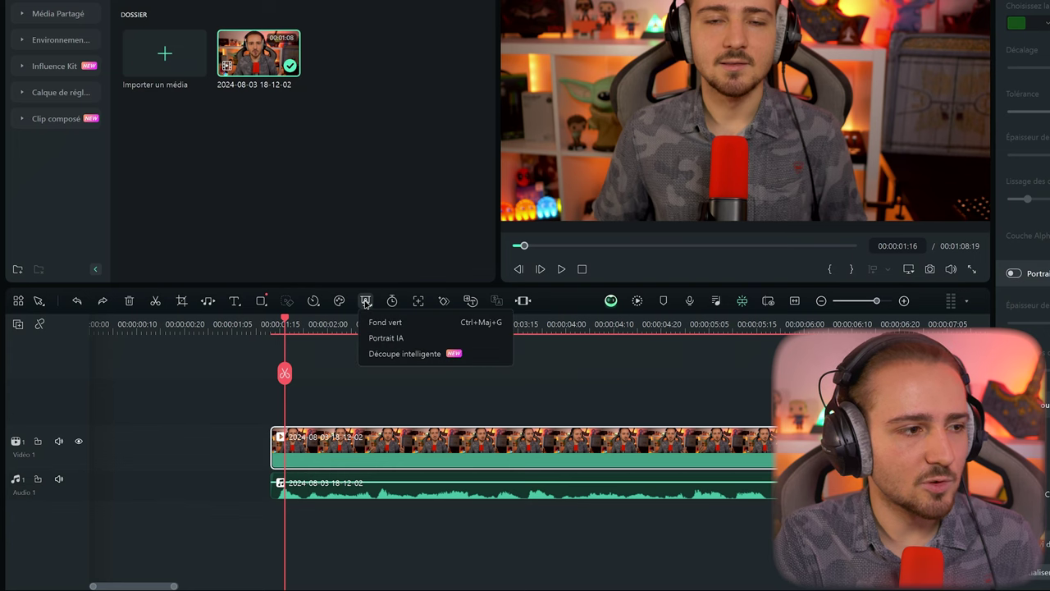
pyautogui.click(386, 359)
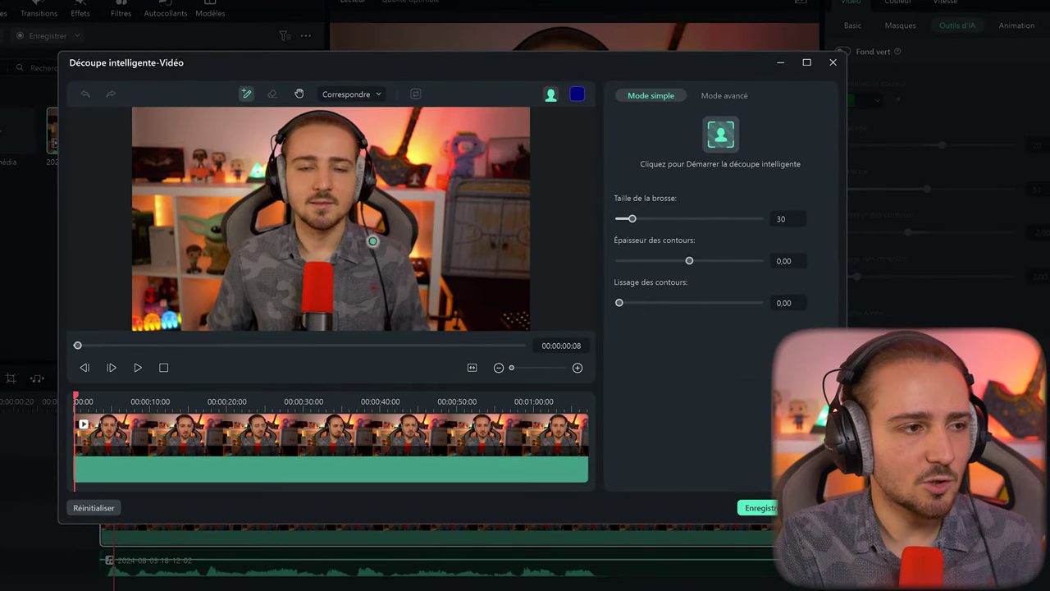
pyautogui.moveTo(316, 192)
pyautogui.mouseDown()
pyautogui.moveTo(335, 252)
pyautogui.moveTo(285, 283)
pyautogui.mouseUp()
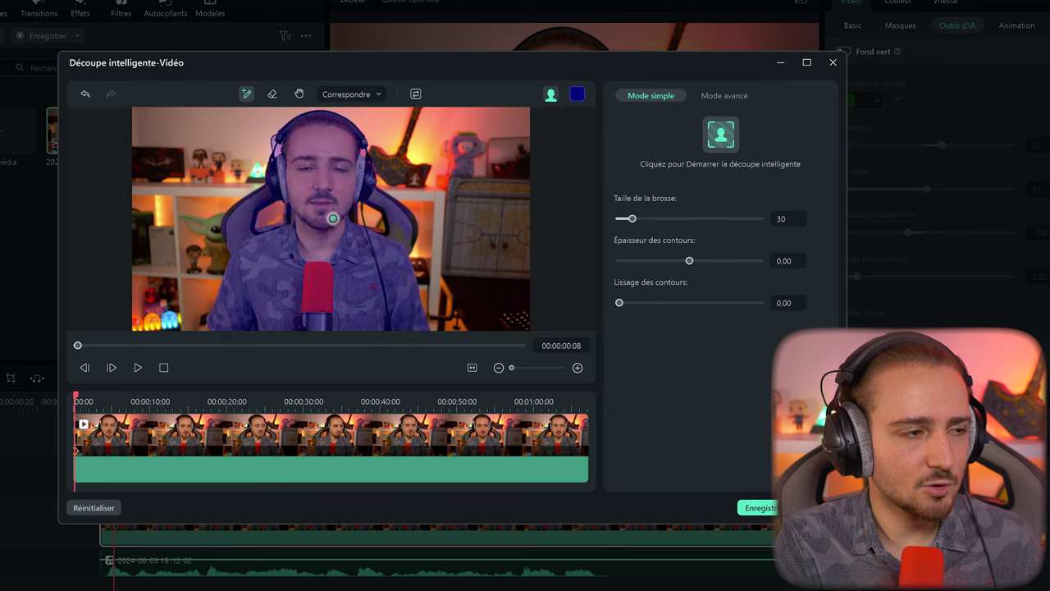
# Step: Run the smart cutout on the man, and check the result against the transparency grid while scrubbing through the clip
pyautogui.scroll(3, 229, 191)
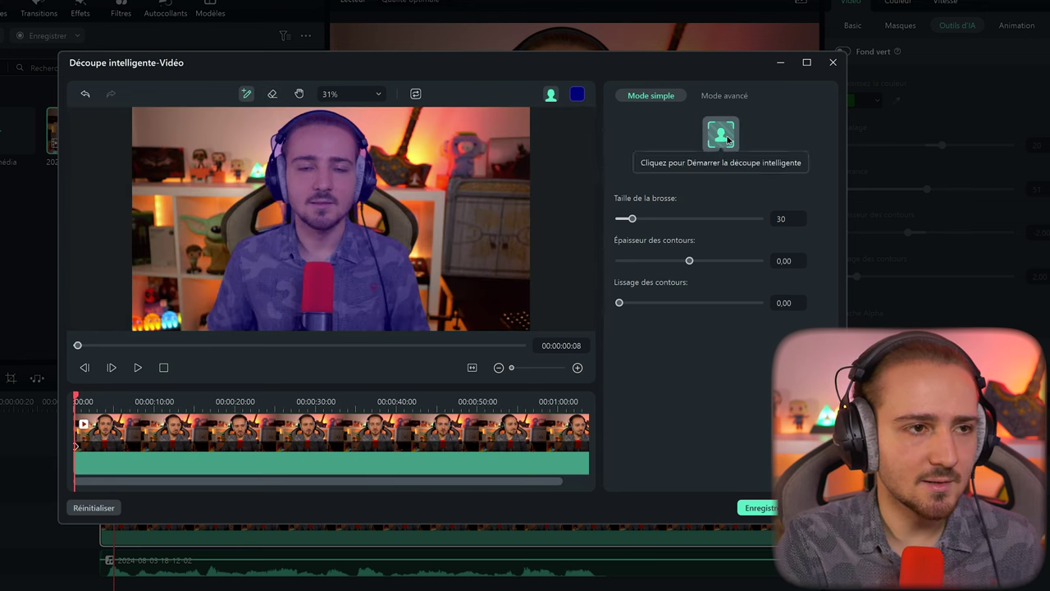
pyautogui.click(721, 135)
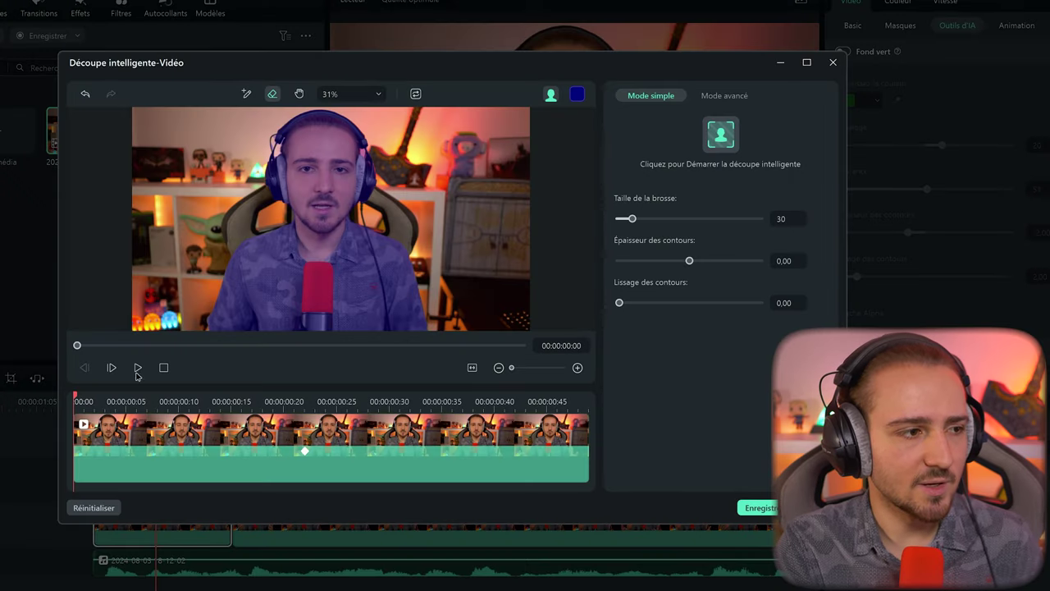
pyautogui.moveTo(77, 400); pyautogui.dragTo(167, 406)
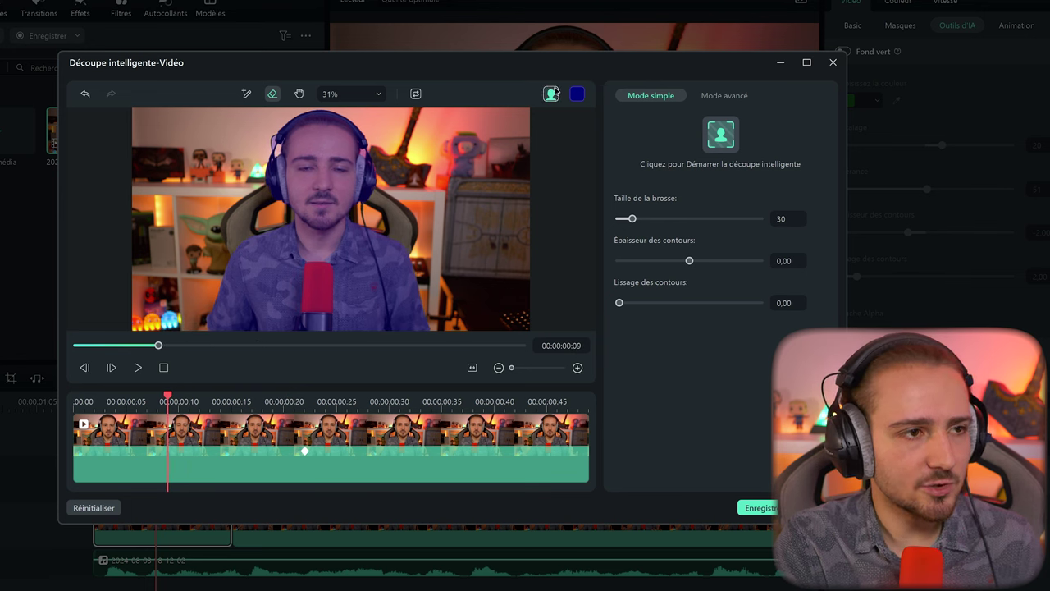
pyautogui.click(551, 95)
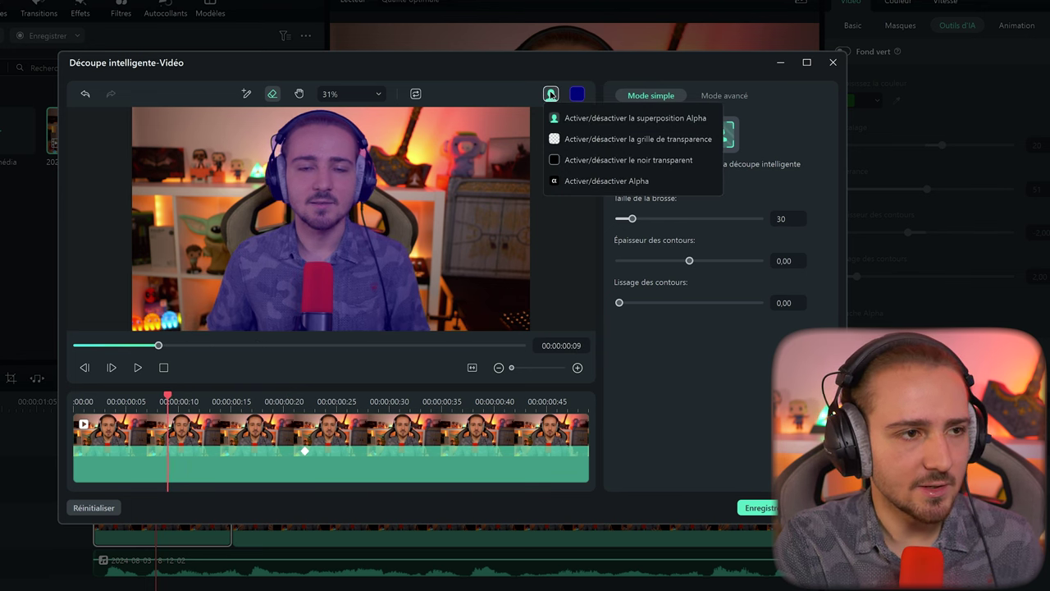
pyautogui.click(598, 140)
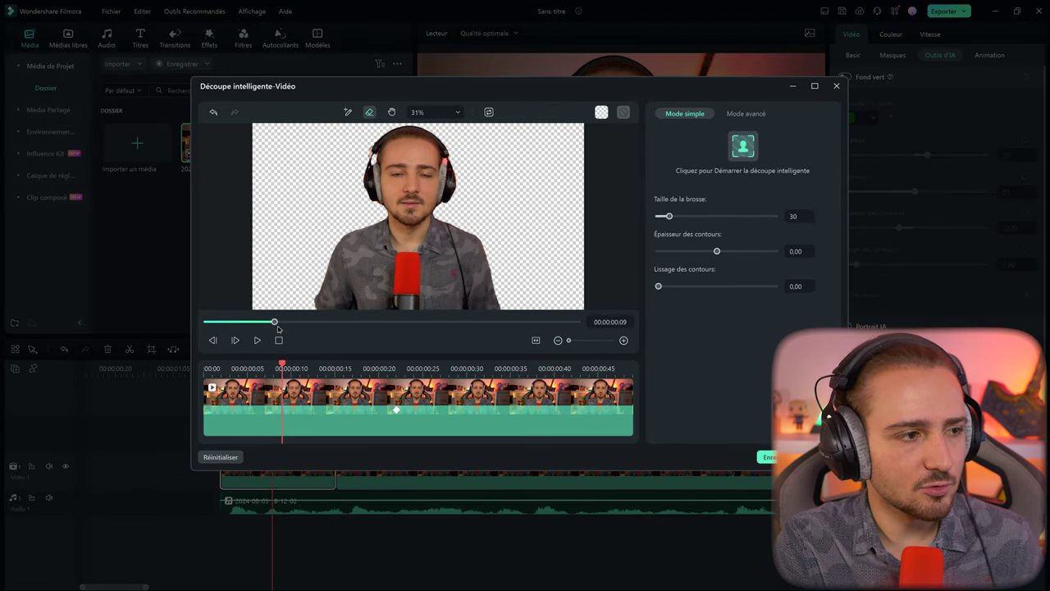
pyautogui.moveTo(277, 328); pyautogui.dragTo(497, 329)
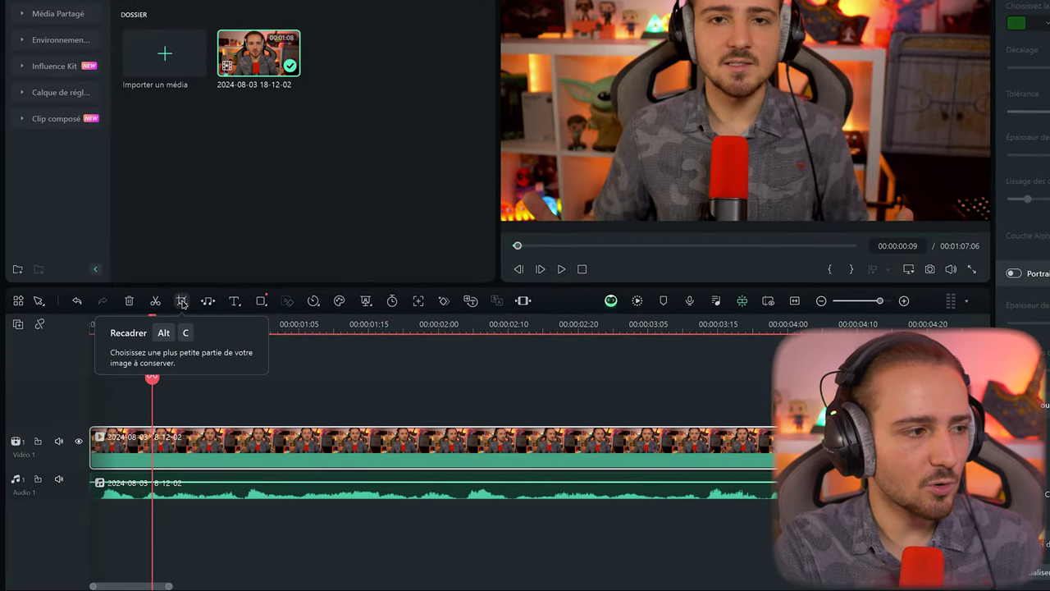
# Step: Crop the video clip at 16:9 to about 2819 x 1586, framed around the man's head and shoulders
pyautogui.click(183, 302)
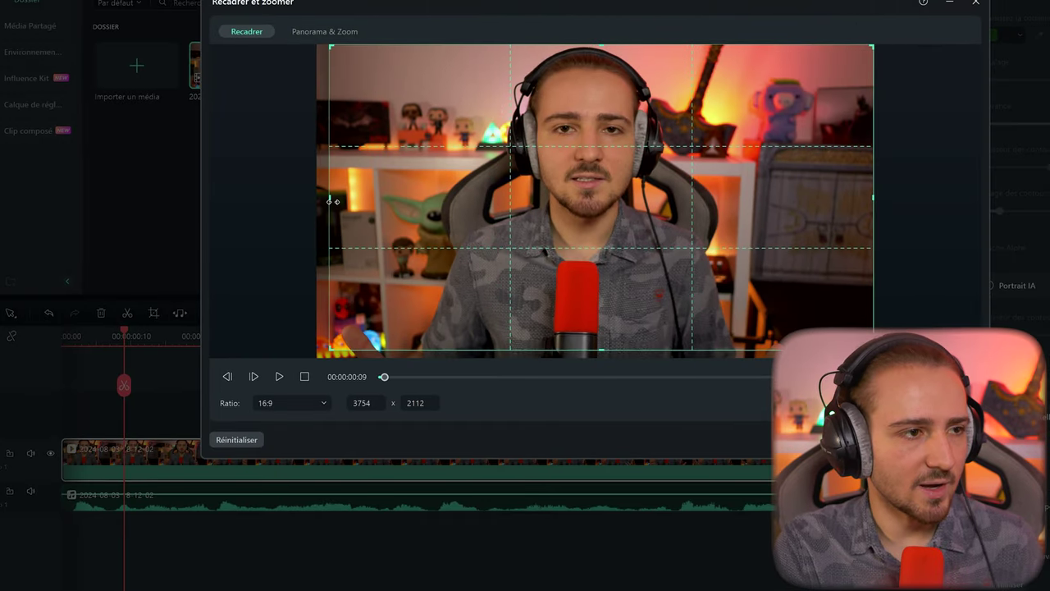
pyautogui.moveTo(333, 201); pyautogui.dragTo(462, 197)
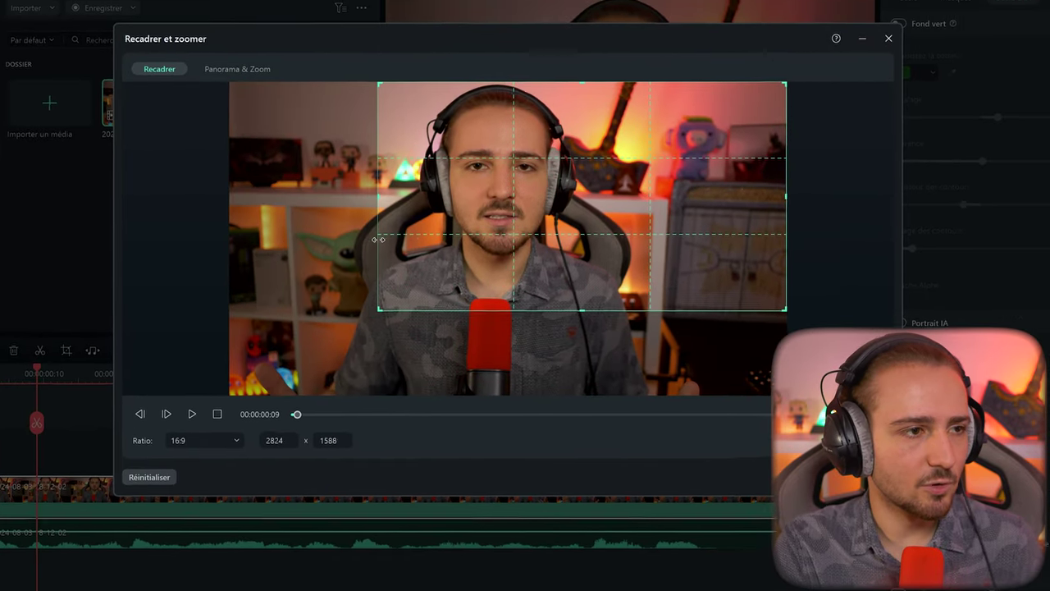
pyautogui.moveTo(664, 193); pyautogui.dragTo(592, 193)
pyautogui.moveTo(451, 254); pyautogui.dragTo(447, 251)
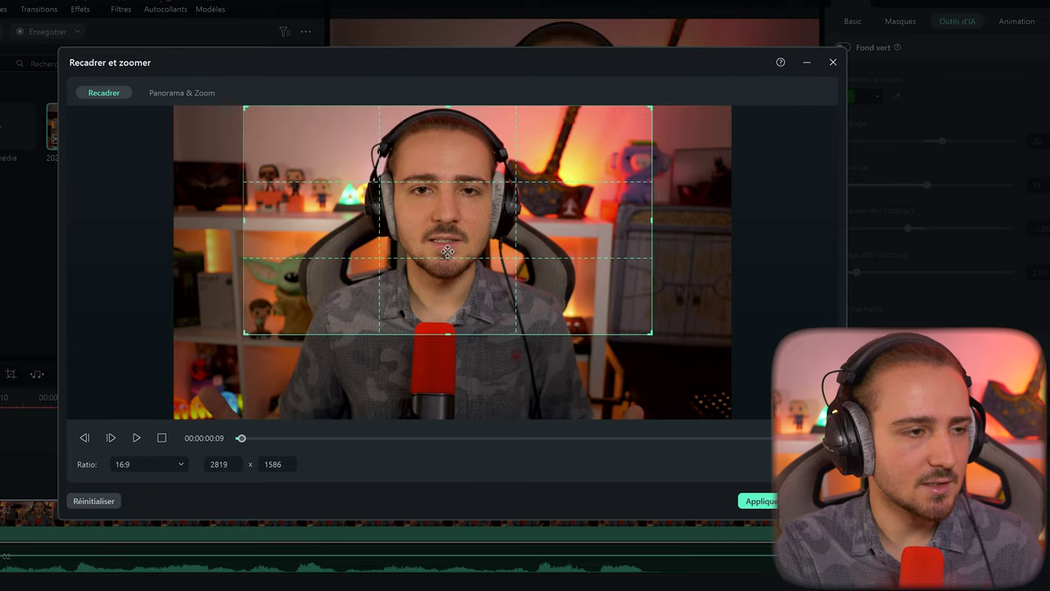
pyautogui.click(750, 502)
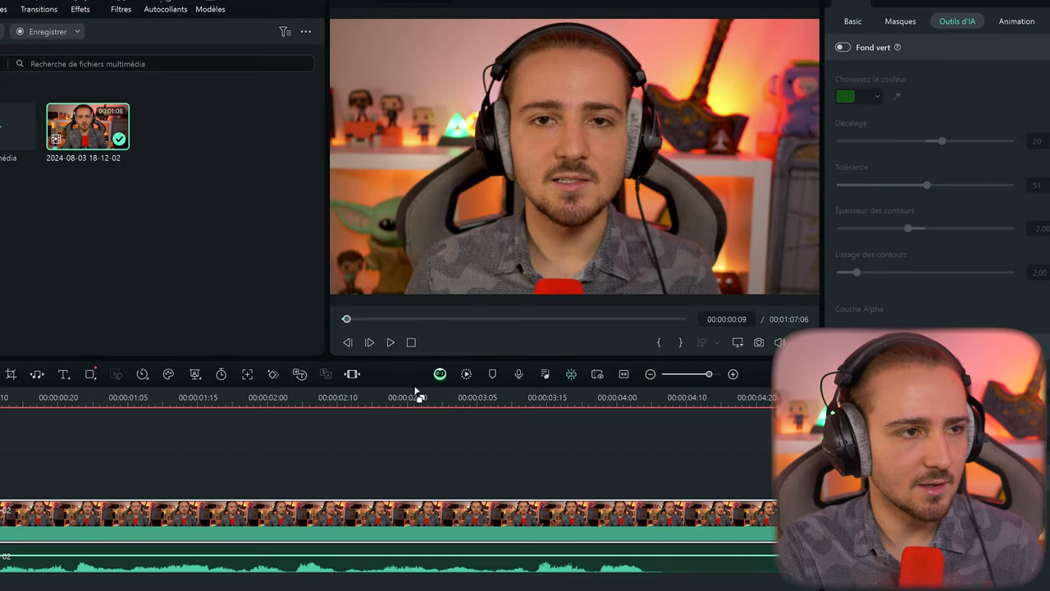
# Step: Select the video clip and try a uniform scale of 99% in its transform settings
pyautogui.click(151, 460)
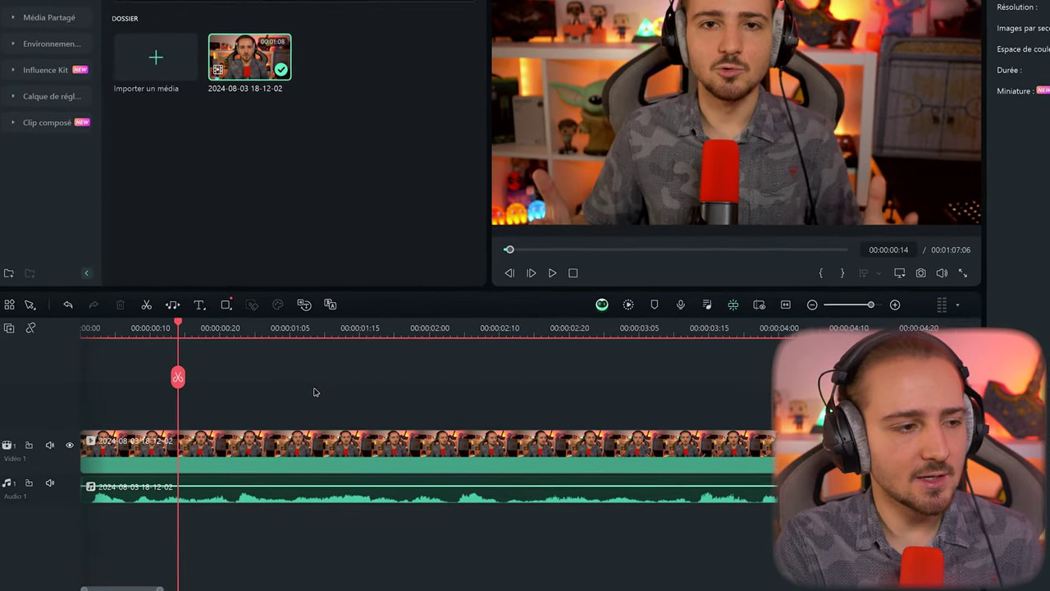
pyautogui.click(340, 442)
pyautogui.click(347, 491)
pyautogui.click(347, 451)
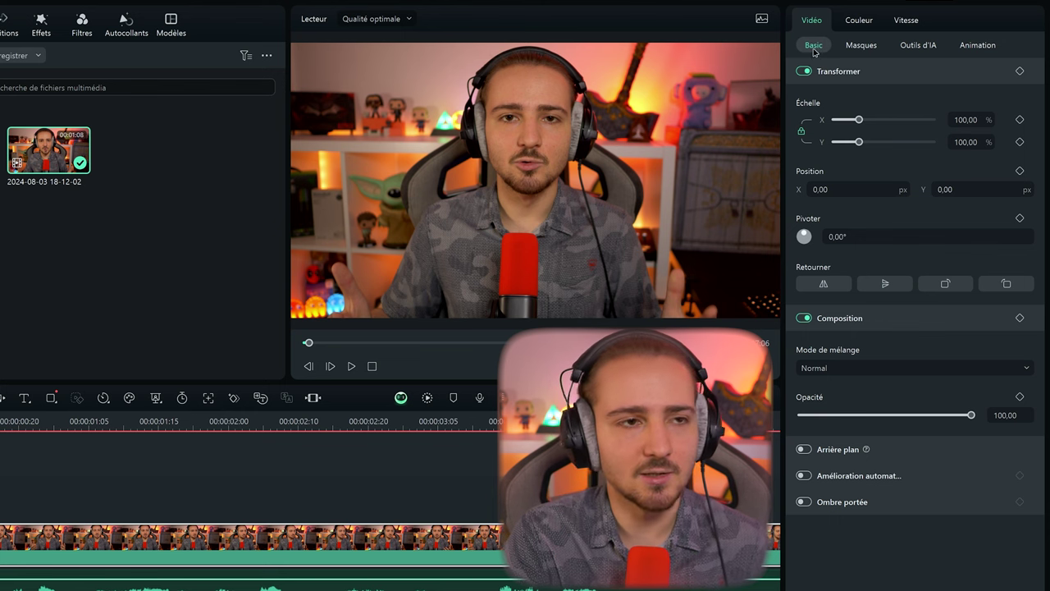
pyautogui.moveTo(859, 119); pyautogui.dragTo(859, 119)
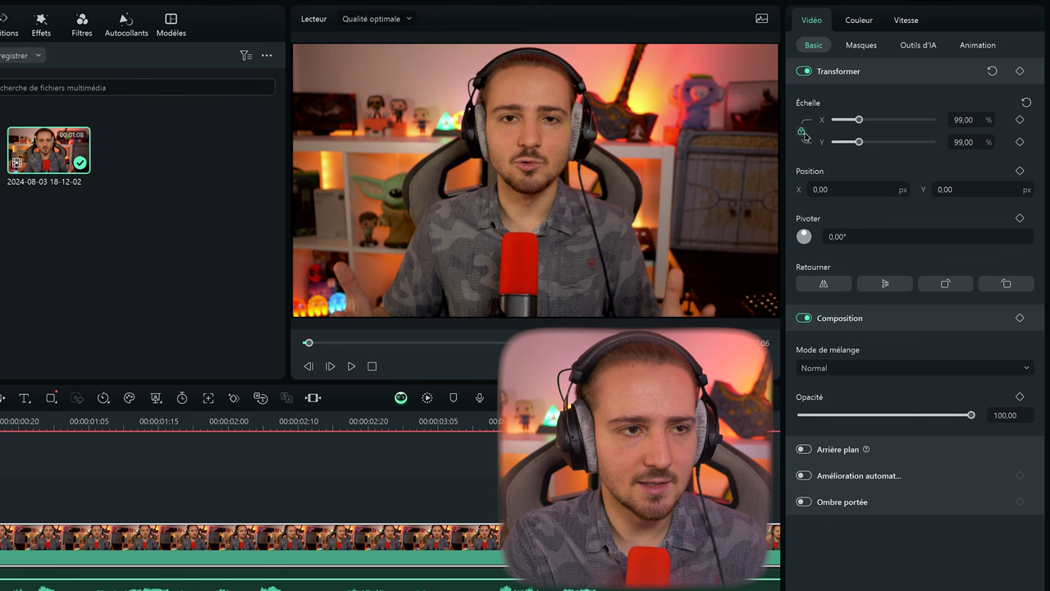
pyautogui.moveTo(821, 189); pyautogui.dragTo(808, 190)
pyautogui.moveTo(938, 190); pyautogui.dragTo(815, 236)
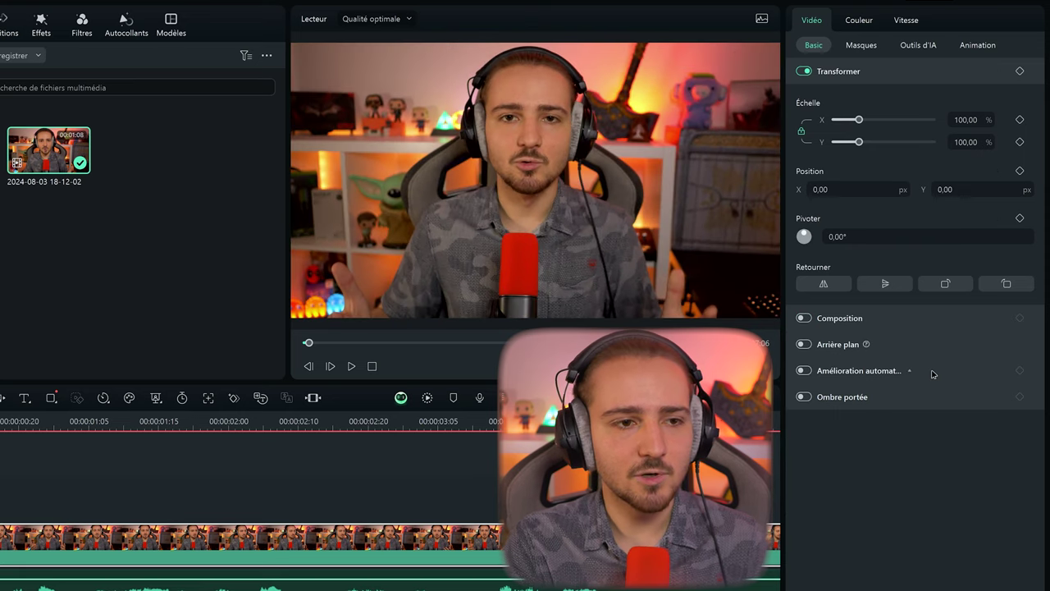
# Step: Try automatic enhancement on the video clip with lower and higher amounts
pyautogui.click(932, 374)
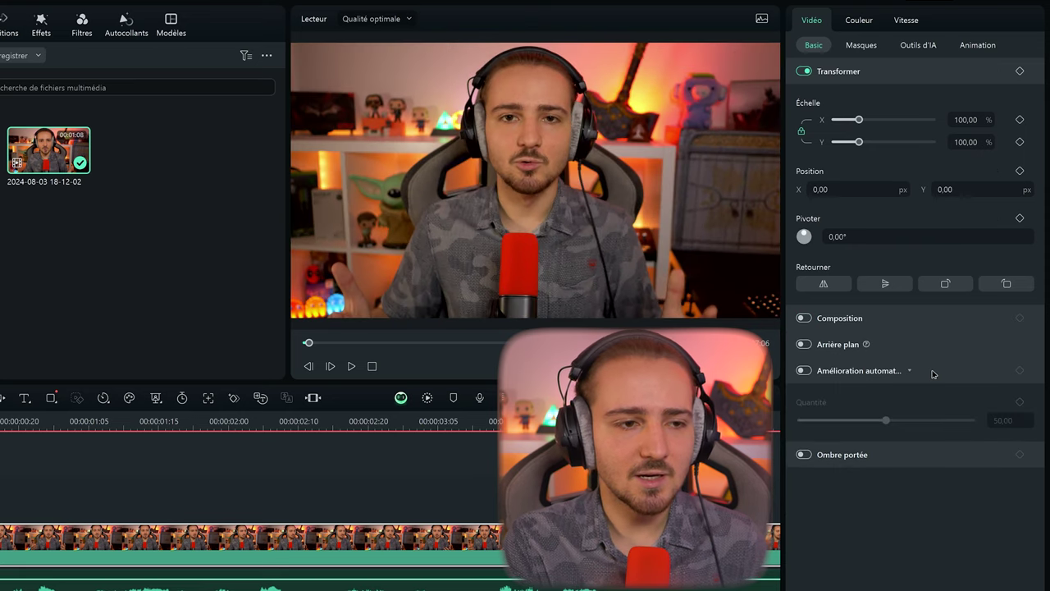
pyautogui.click(807, 375)
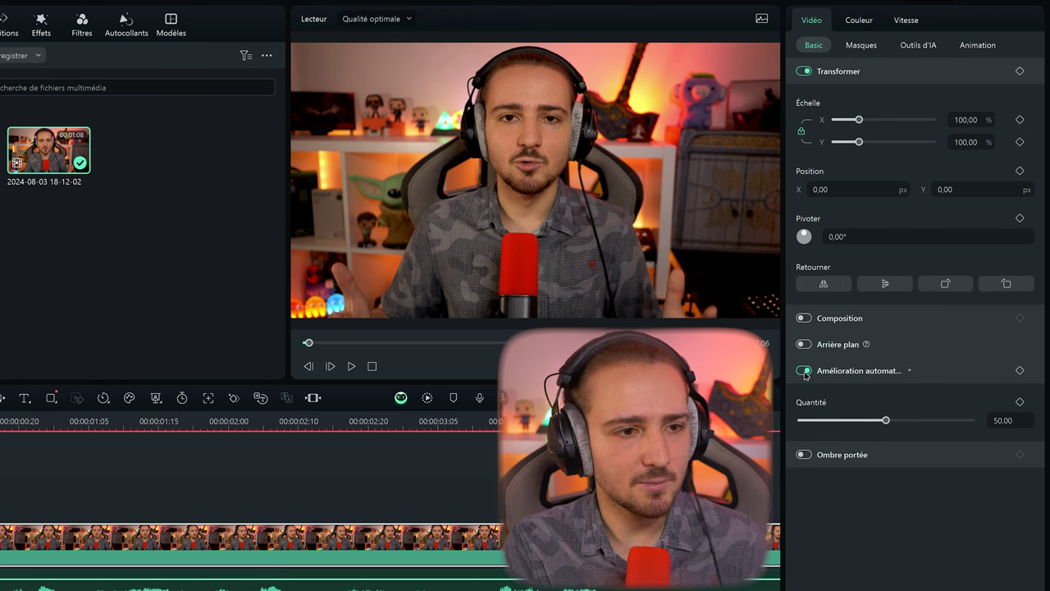
pyautogui.moveTo(886, 420); pyautogui.dragTo(818, 422)
pyautogui.moveTo(909, 422)
pyautogui.mouseDown()
pyautogui.moveTo(1003, 419)
pyautogui.moveTo(801, 424)
pyautogui.moveTo(927, 424)
pyautogui.mouseUp()
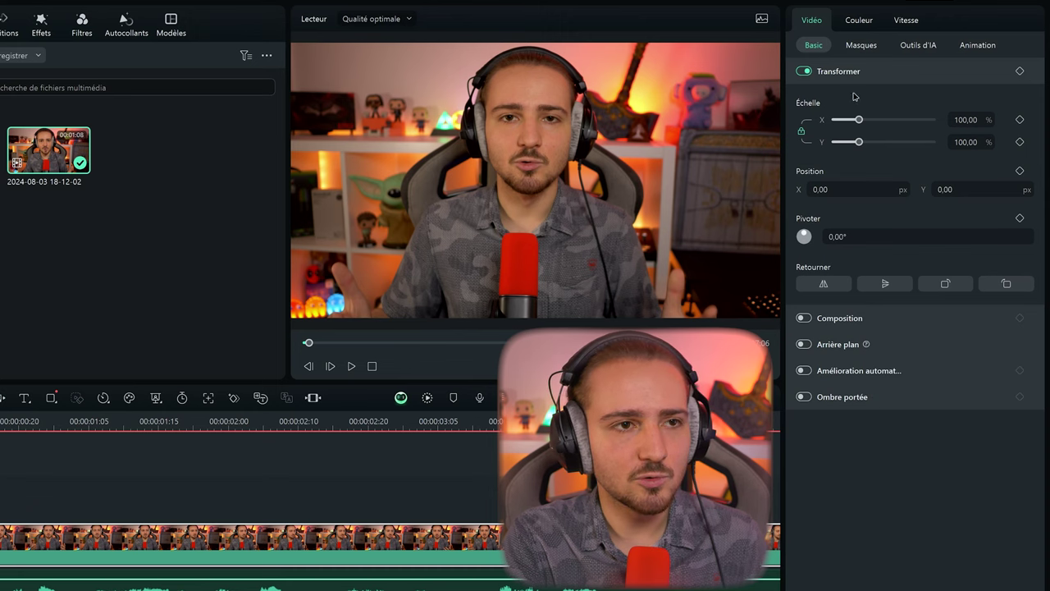
# Step: Adjust the clip's light settings: contrast 14, brightness 6, exposure -1 and shadows 1
pyautogui.click(859, 22)
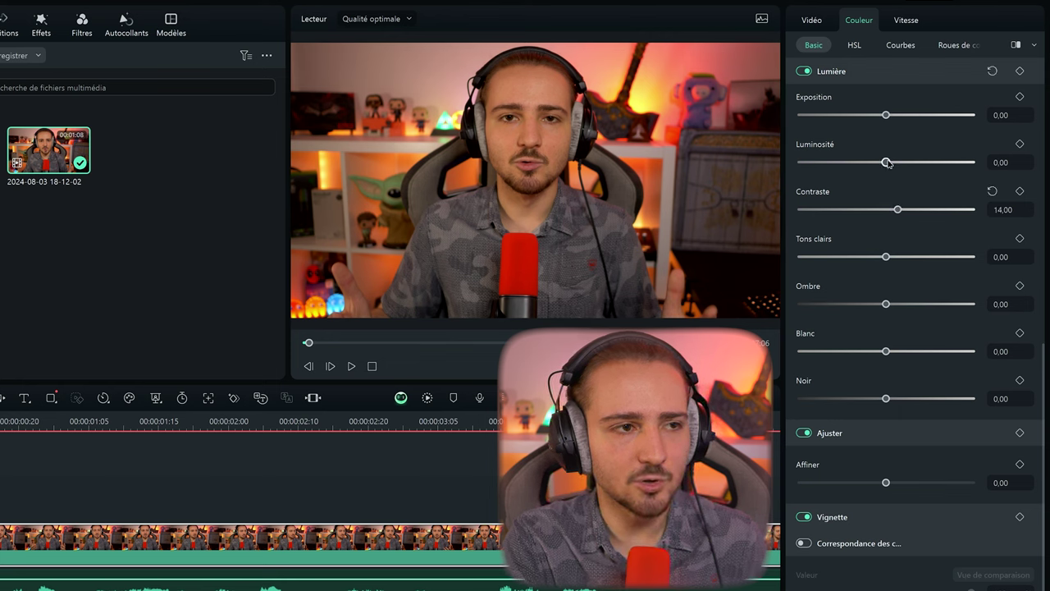
pyautogui.moveTo(887, 162); pyautogui.dragTo(892, 163)
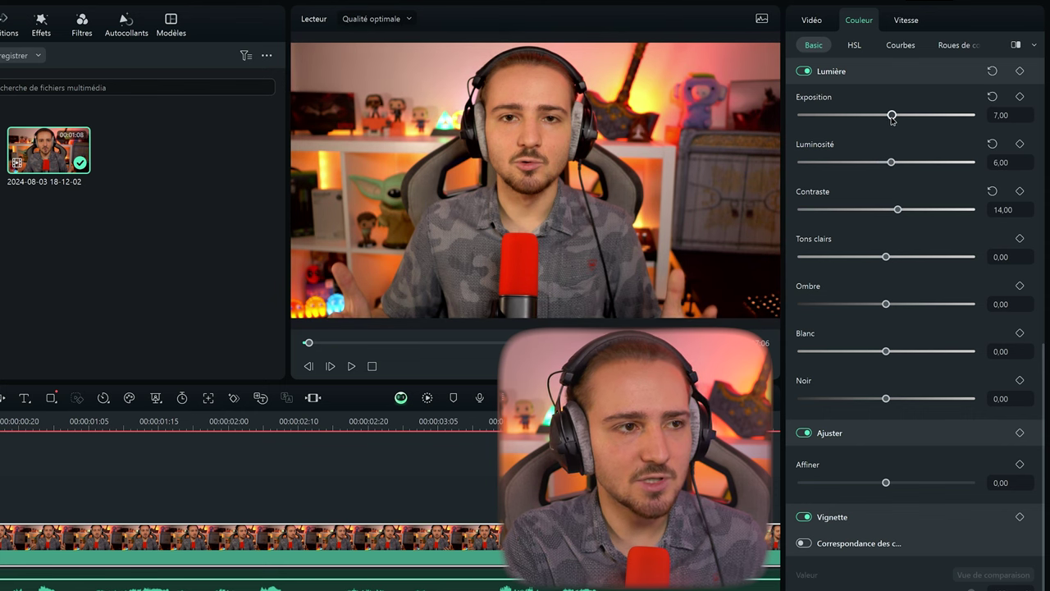
pyautogui.moveTo(886, 115); pyautogui.dragTo(887, 115)
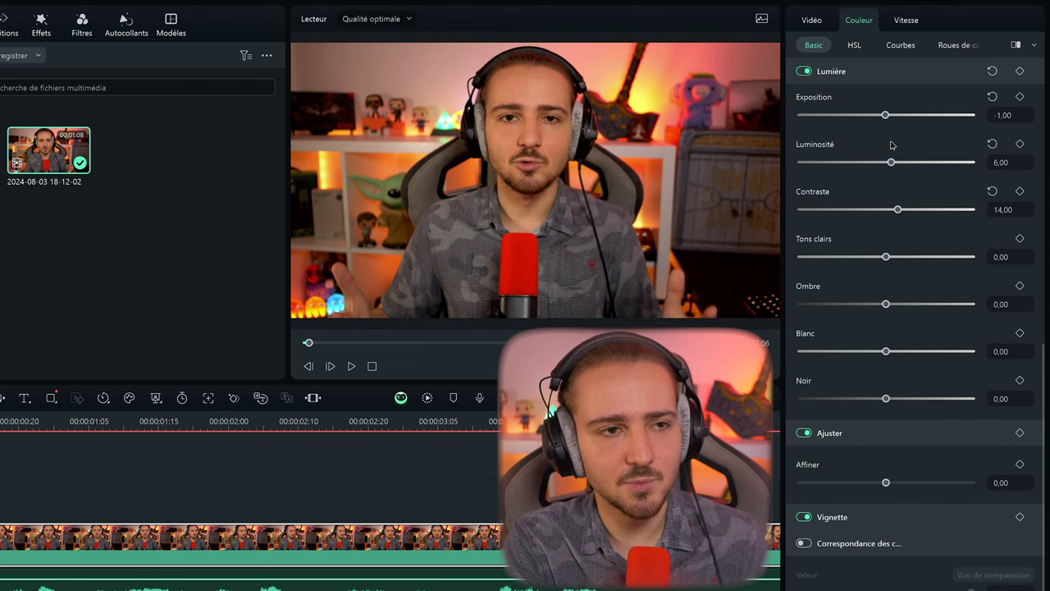
pyautogui.scroll(-1, 903, 271)
pyautogui.moveTo(887, 294); pyautogui.dragTo(888, 297)
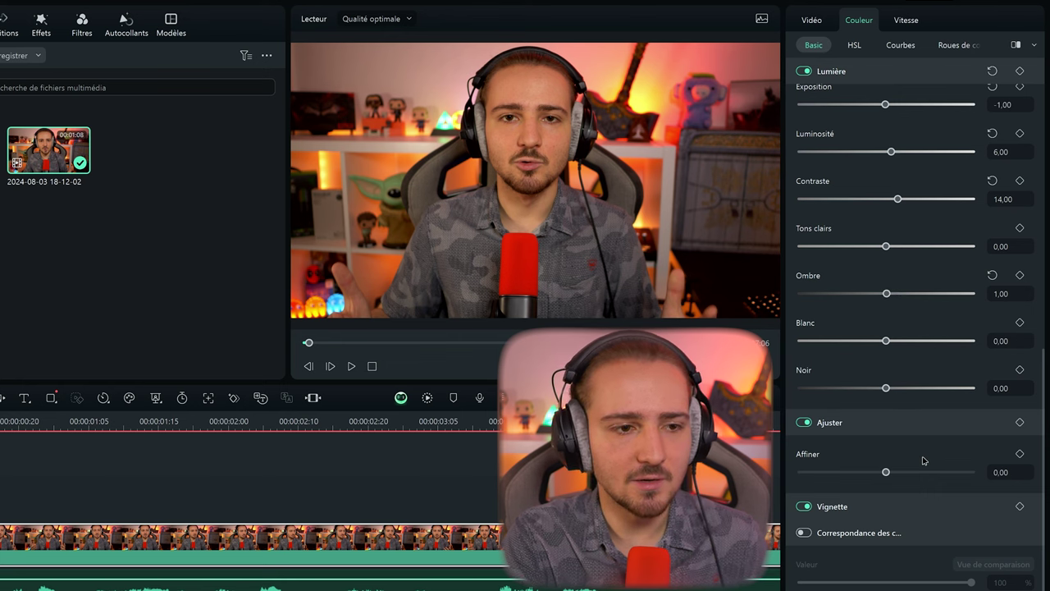
# Step: Look through the clip's basic color settings and expand the list of color presets
pyautogui.scroll(5, 923, 460)
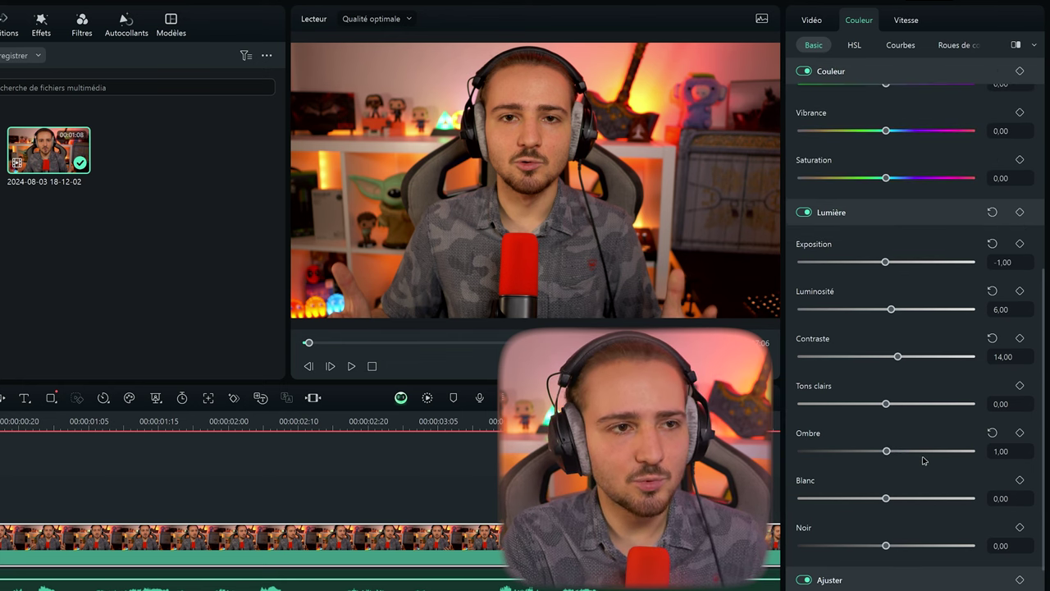
pyautogui.scroll(2, 923, 460)
pyautogui.scroll(-3, 923, 460)
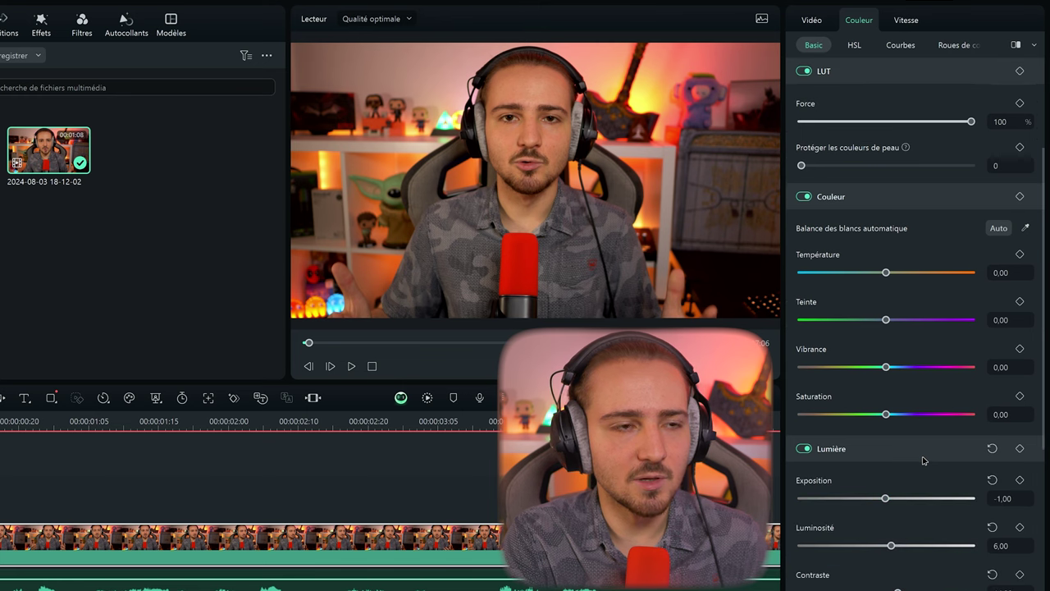
pyautogui.scroll(4, 923, 461)
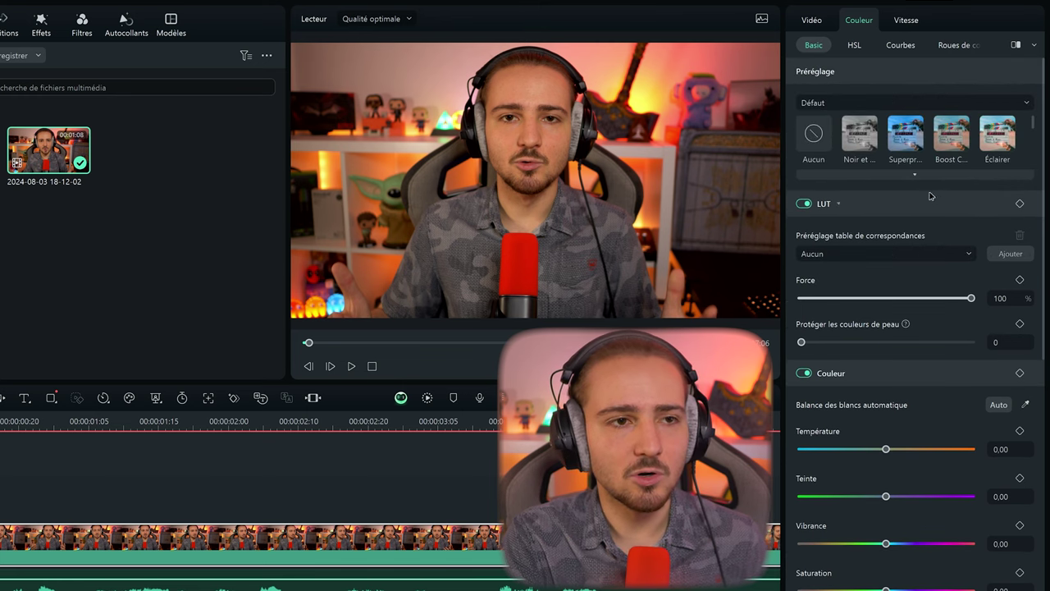
pyautogui.click(925, 178)
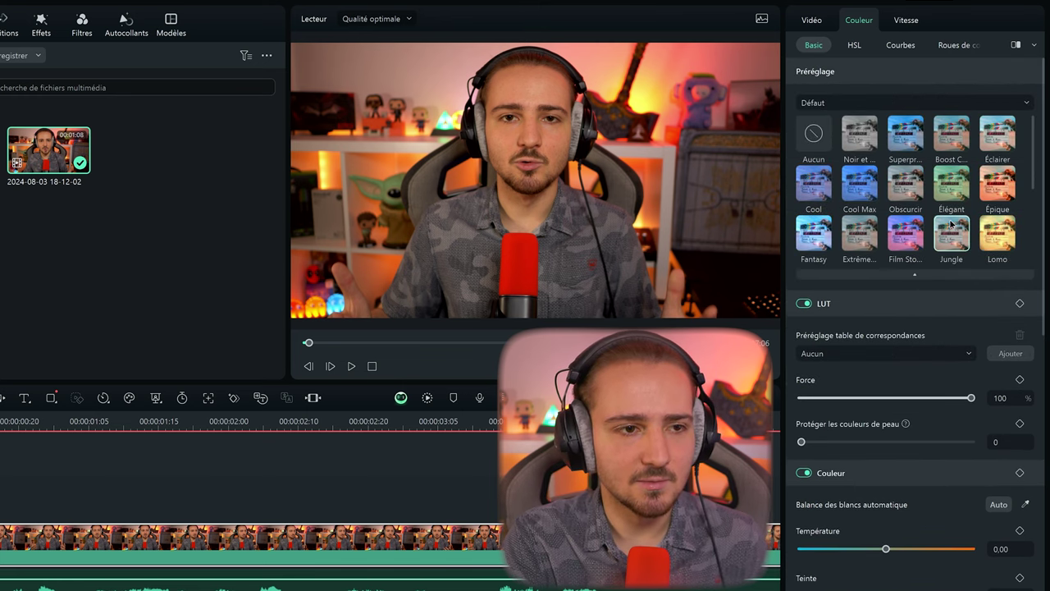
# Step: Try the star, heart, linear and double-line shape masks on the video clip
pyautogui.click(821, 22)
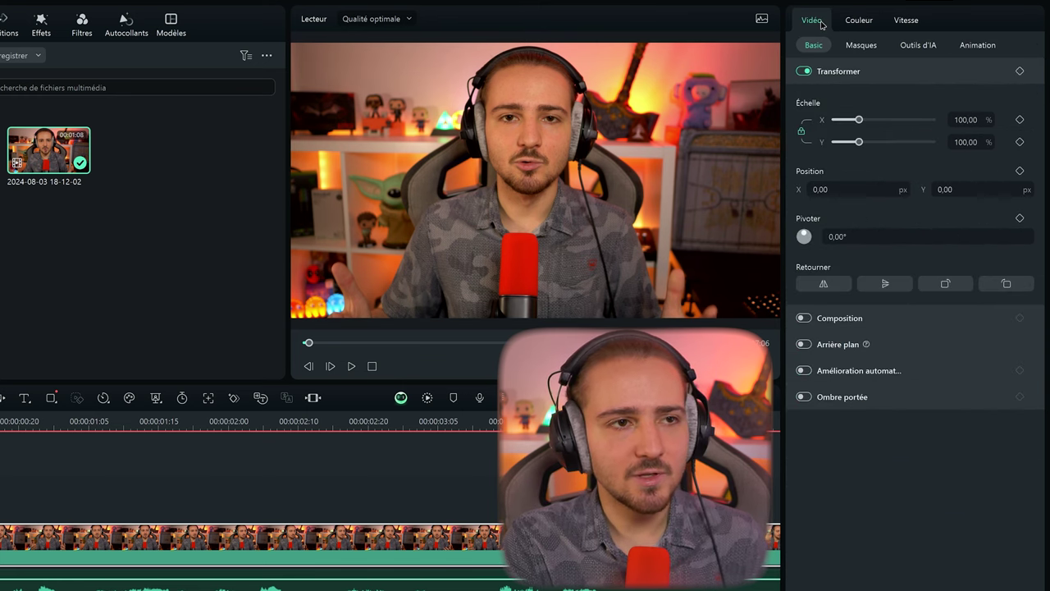
pyautogui.click(862, 46)
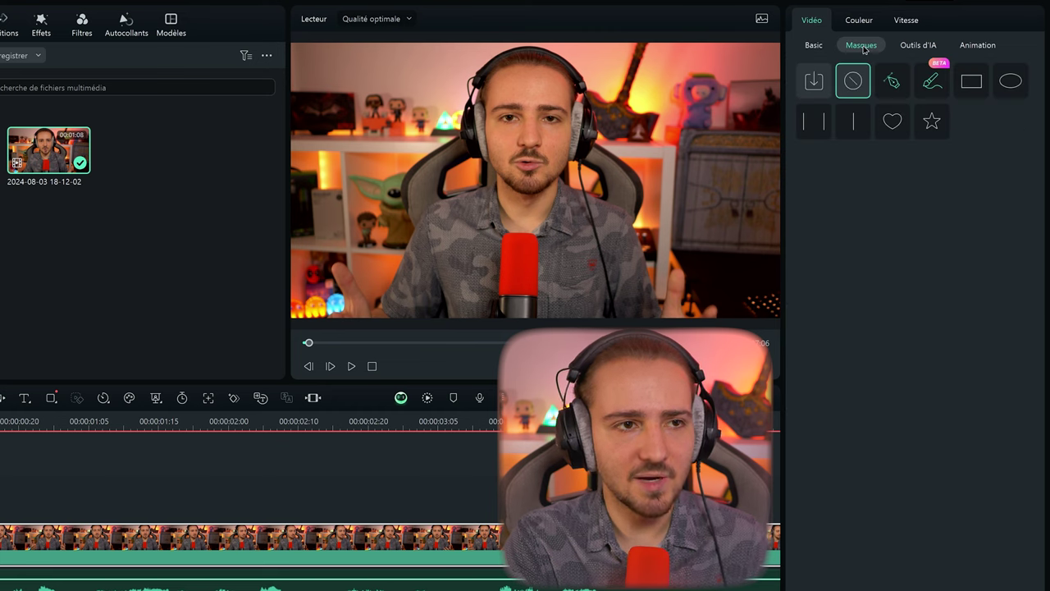
pyautogui.click(933, 122)
pyautogui.click(892, 121)
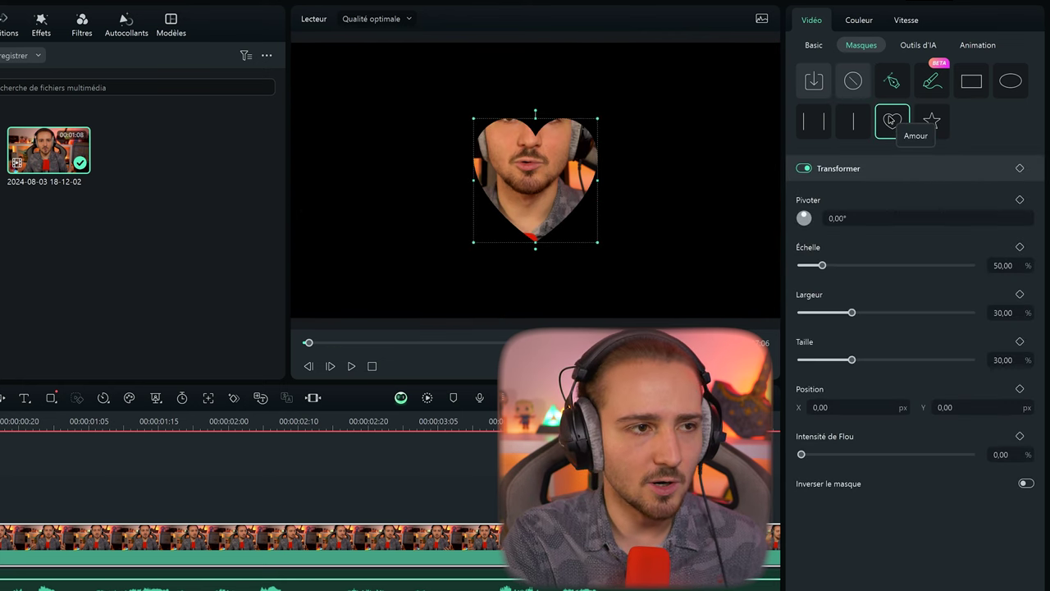
pyautogui.click(846, 123)
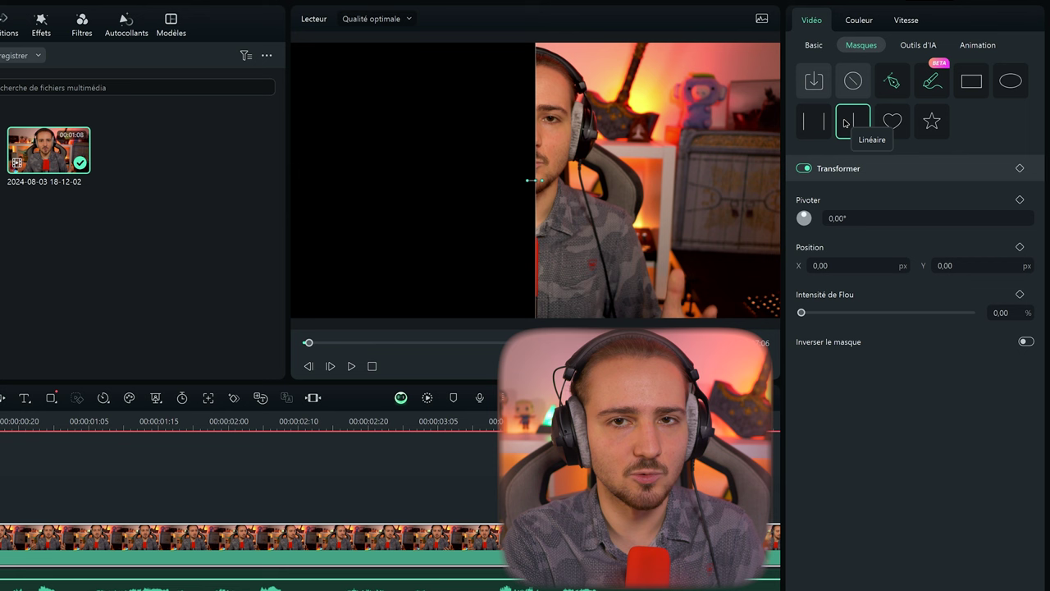
pyautogui.click(824, 123)
pyautogui.click(853, 122)
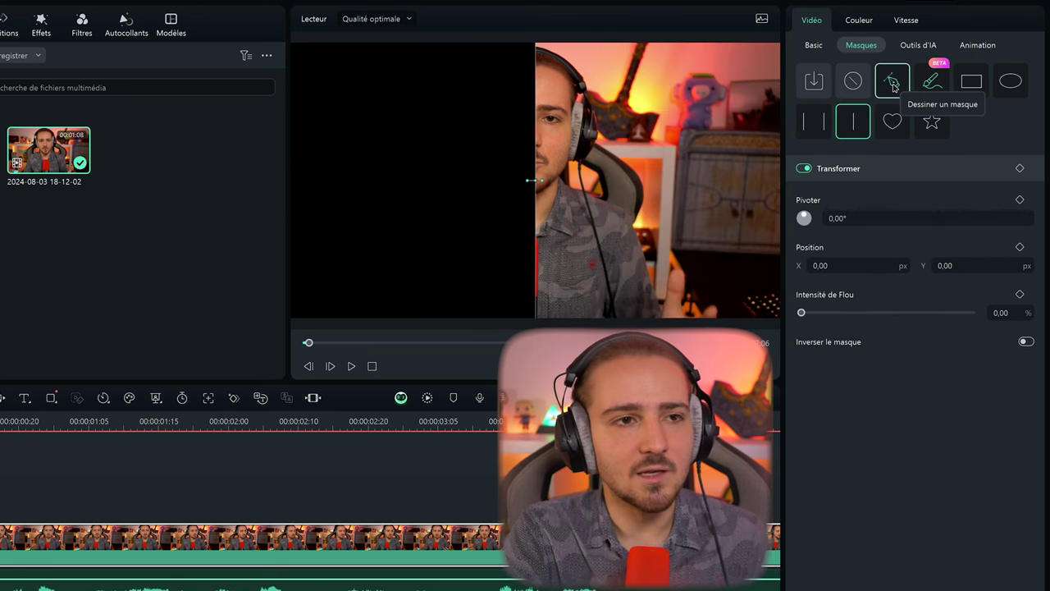
# Step: Try to draw a custom mask by placing points along the man's outline from his headphones down the shoulder to the arm
pyautogui.click(892, 82)
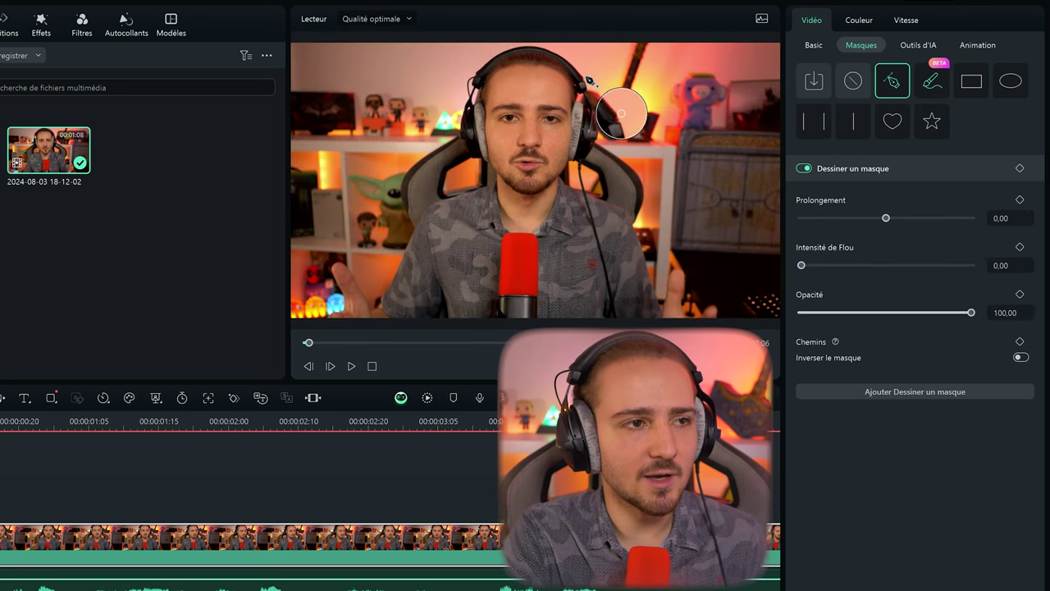
pyautogui.click(593, 115)
pyautogui.click(592, 128)
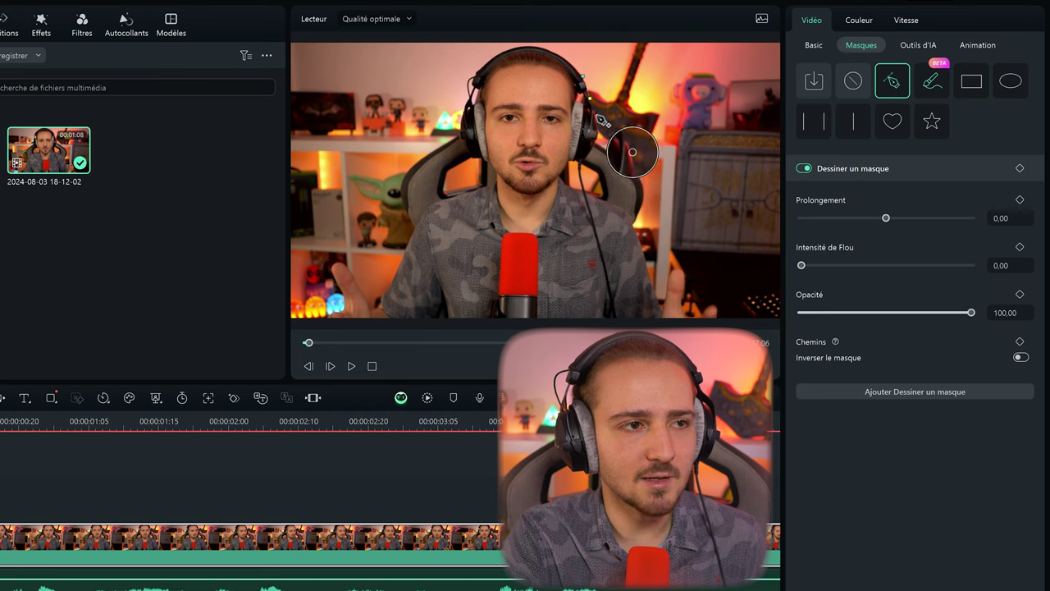
pyautogui.click(592, 140)
pyautogui.click(592, 152)
pyautogui.click(584, 168)
pyautogui.click(584, 182)
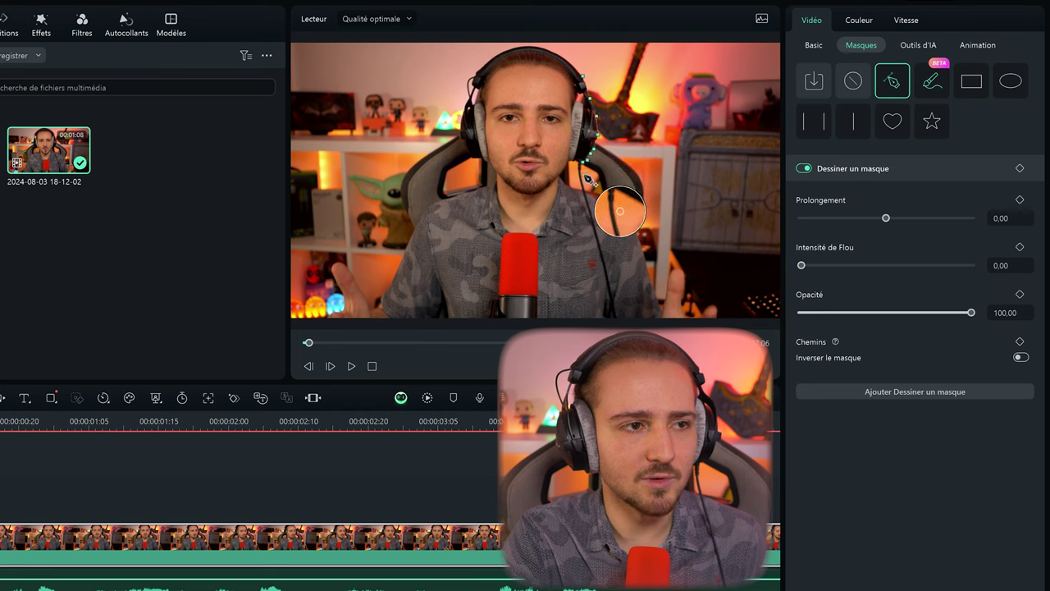
pyautogui.click(607, 199)
pyautogui.click(621, 214)
pyautogui.click(636, 238)
pyautogui.click(647, 260)
pyautogui.click(659, 295)
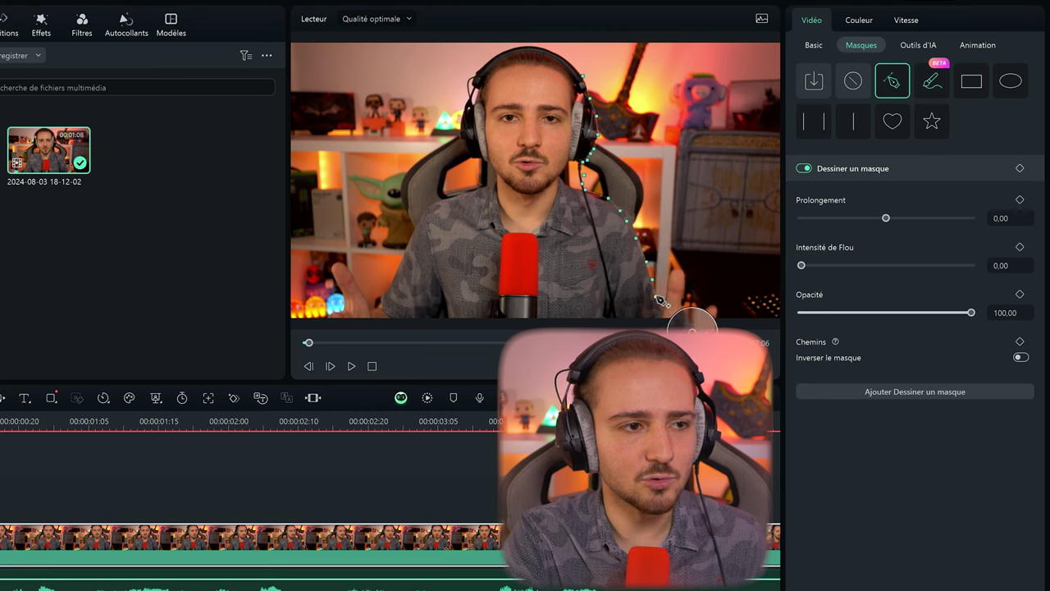
# Step: Try an AI smart brush mask, brush size 10, by painting over the man from his forehead down to his torso
pyautogui.click(931, 81)
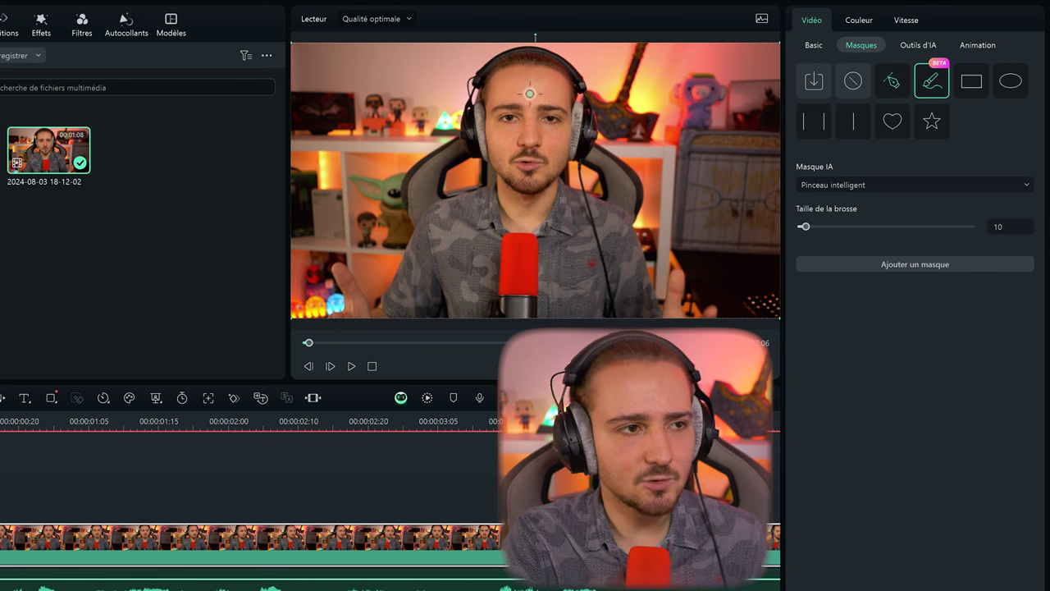
pyautogui.moveTo(530, 94)
pyautogui.mouseDown()
pyautogui.moveTo(541, 239)
pyautogui.moveTo(479, 292)
pyautogui.moveTo(429, 269)
pyautogui.moveTo(518, 226)
pyautogui.moveTo(615, 287)
pyautogui.mouseUp()
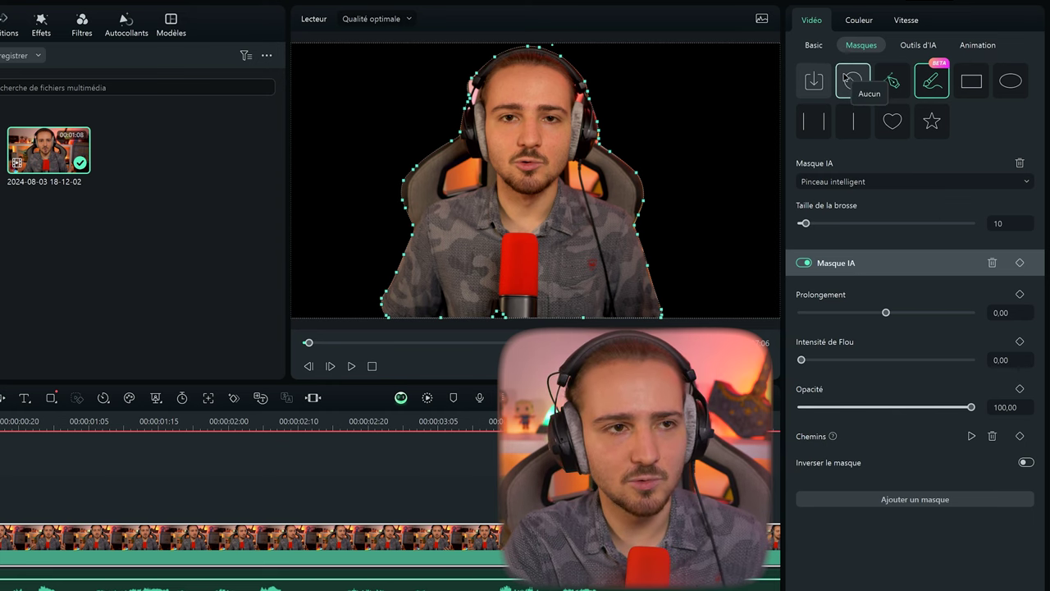
# Step: Apply the Zoomer preset animation to the clip and scrub through its opening to preview the movement
pyautogui.click(978, 44)
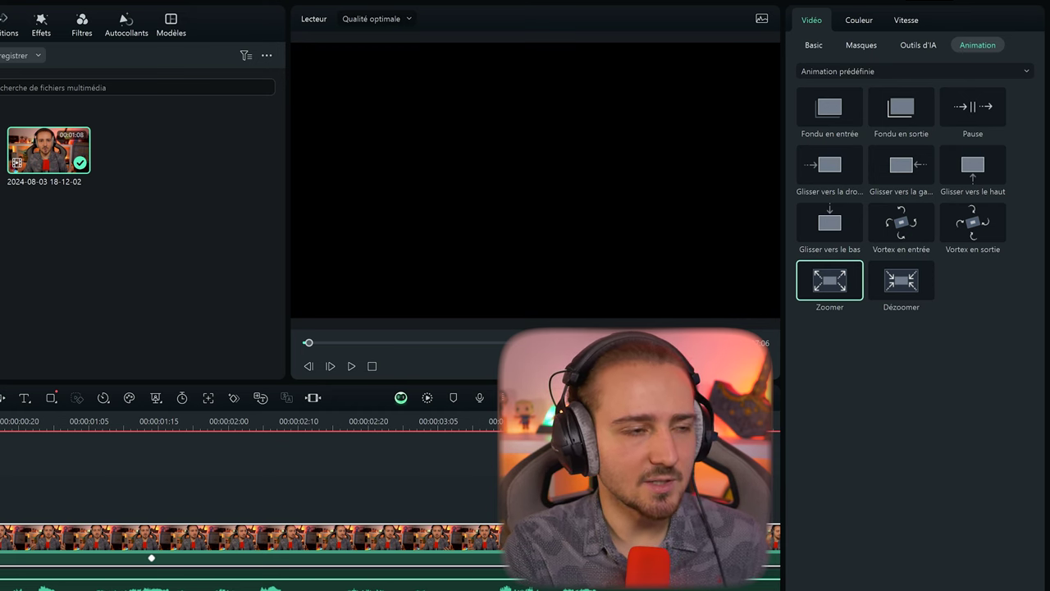
pyautogui.moveTo(3, 435); pyautogui.dragTo(204, 442)
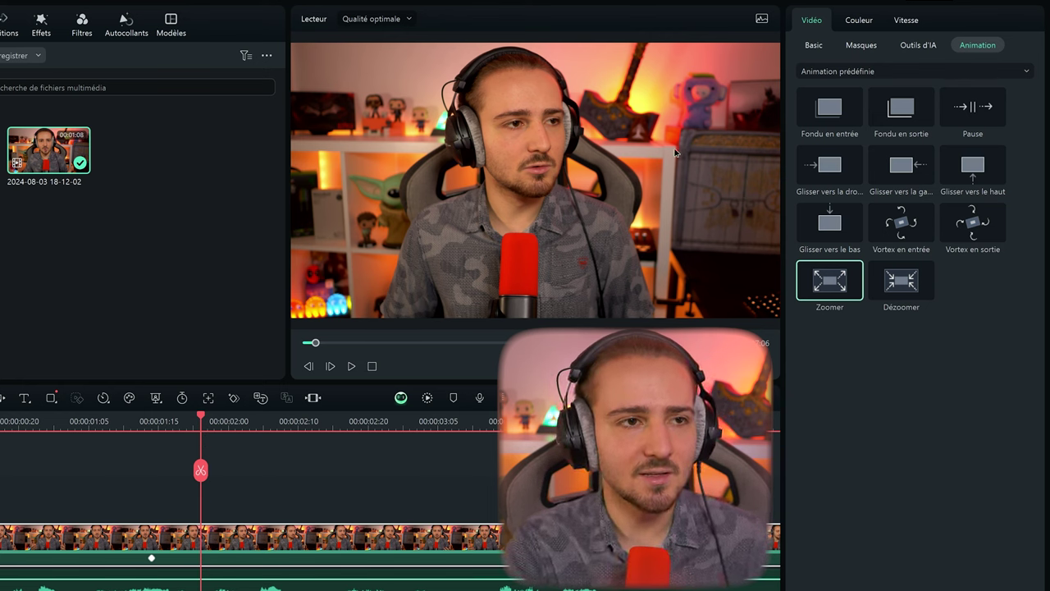
# Step: Look through the legacy preset motions (Mouvements prédéfinis) and try Rotation Droite on the clip
pyautogui.click(862, 72)
pyautogui.click(870, 111)
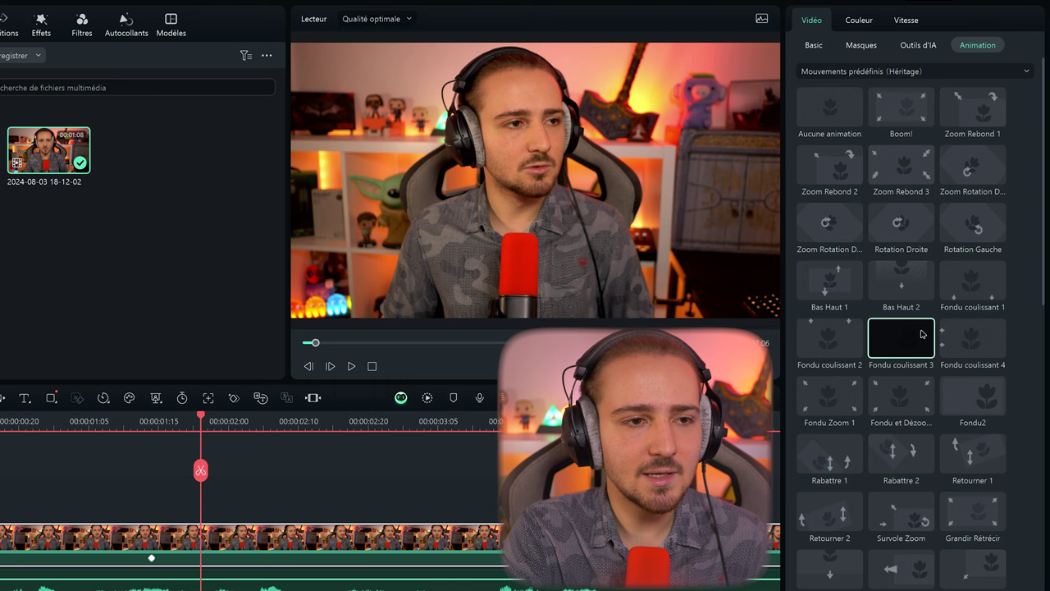
pyautogui.scroll(-10, 902, 335)
pyautogui.scroll(-4, 919, 331)
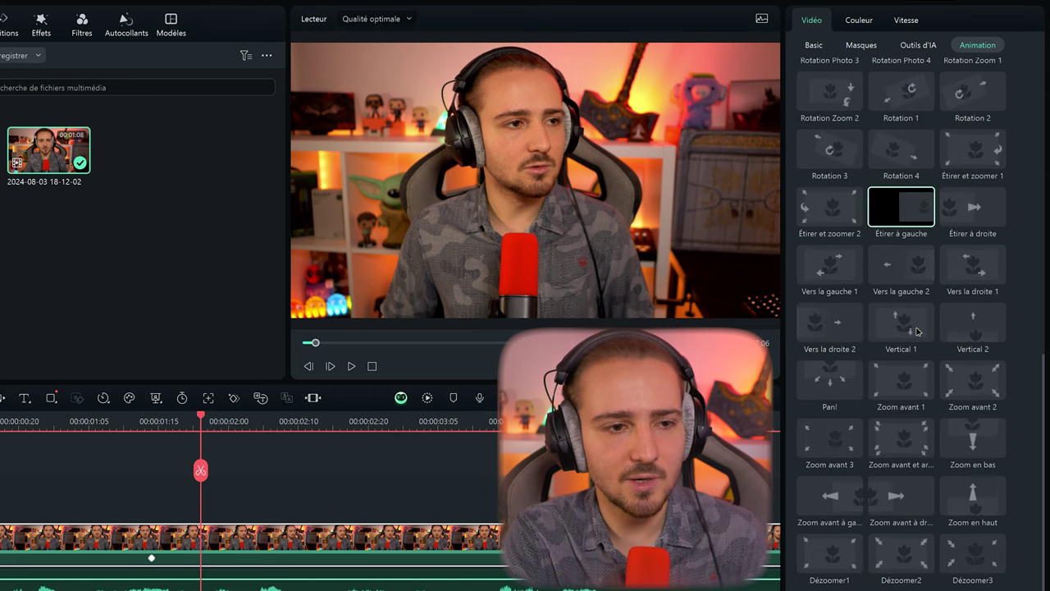
pyautogui.scroll(14, 891, 395)
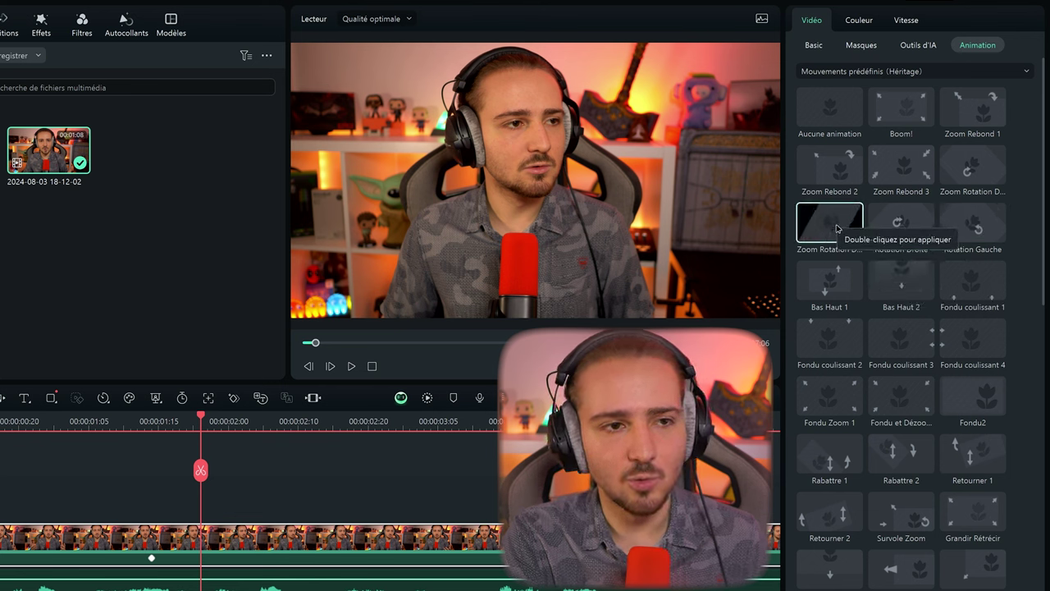
pyautogui.doubleClick(909, 224)
# Step: Try a uniform speed of 2.24 on the clip and play back the accelerated video
pyautogui.click(902, 22)
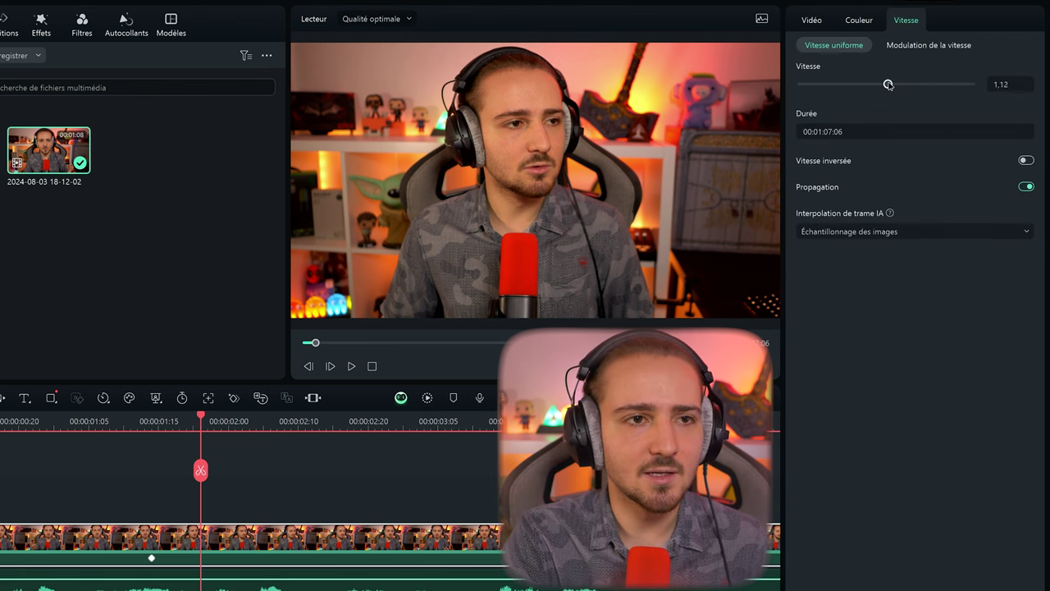
pyautogui.moveTo(901, 85); pyautogui.dragTo(901, 84)
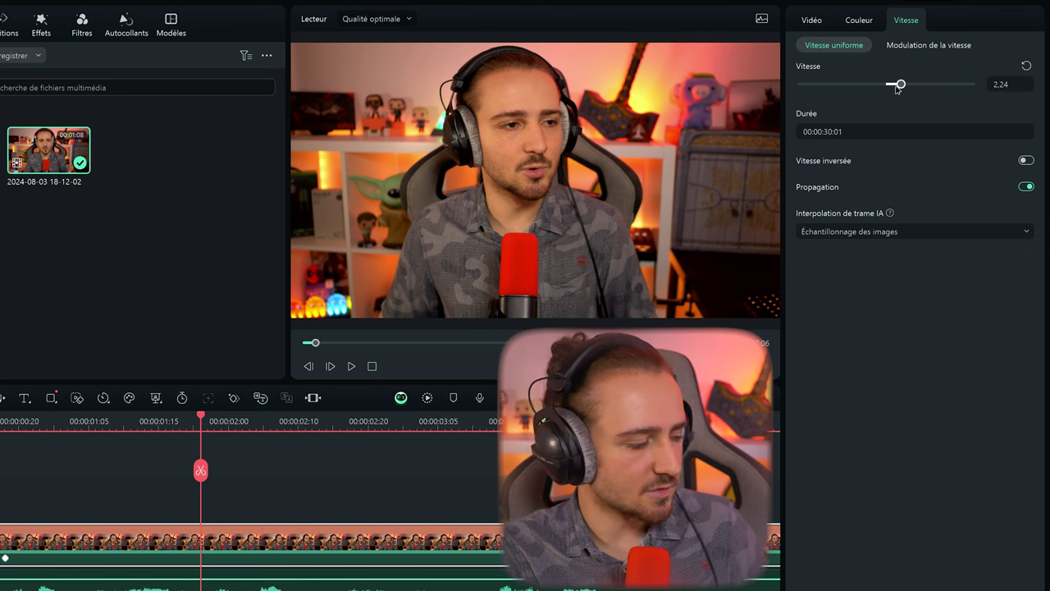
pyautogui.click(352, 366)
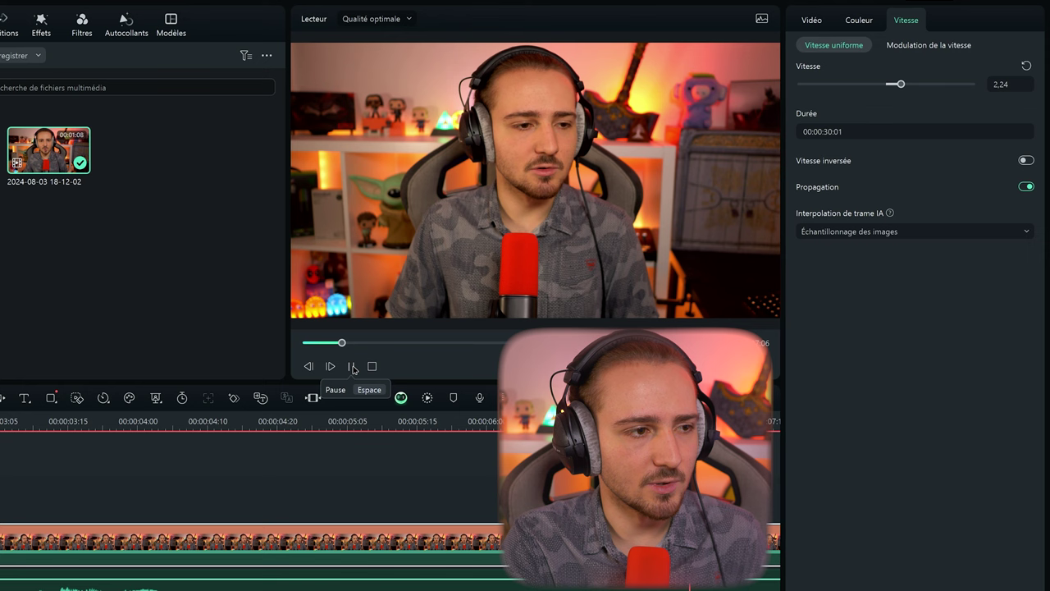
pyautogui.click(352, 366)
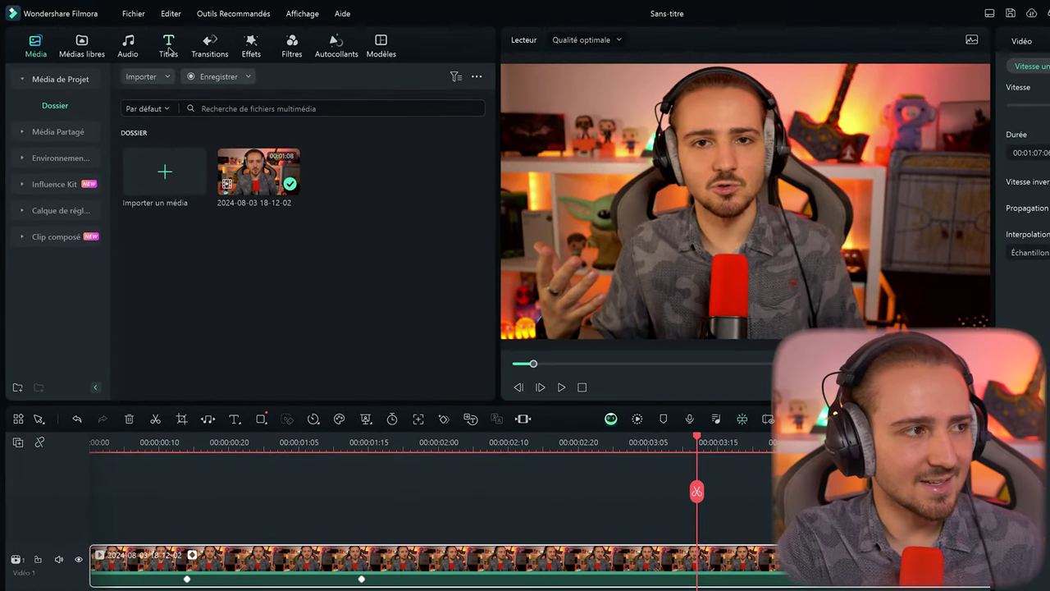
# Step: Browse the trending and 3D titles, and add the Défaut Titre template above the video clip at the playhead
pyautogui.click(167, 49)
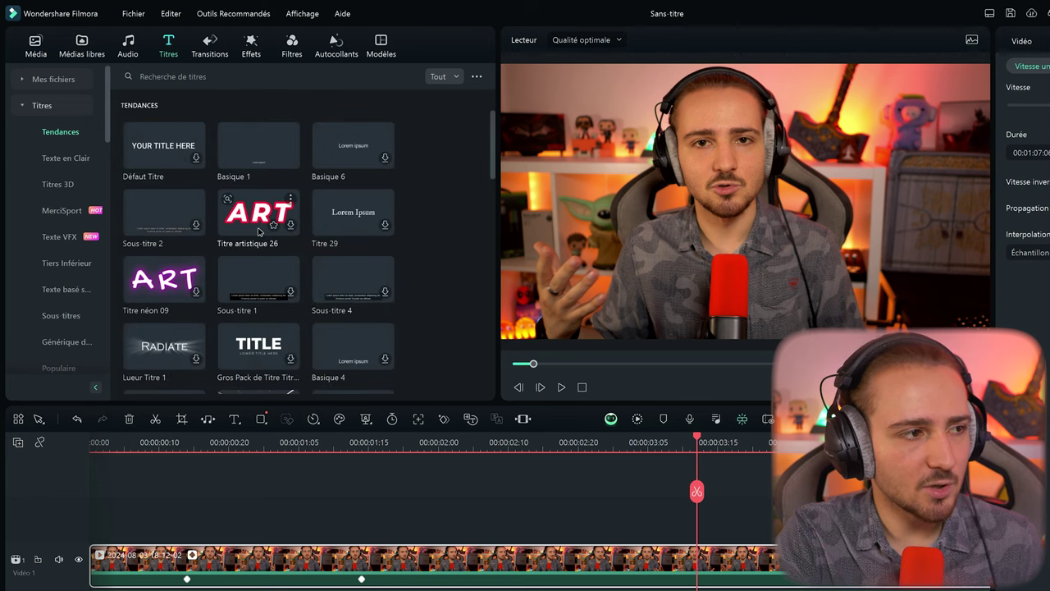
pyautogui.click(59, 185)
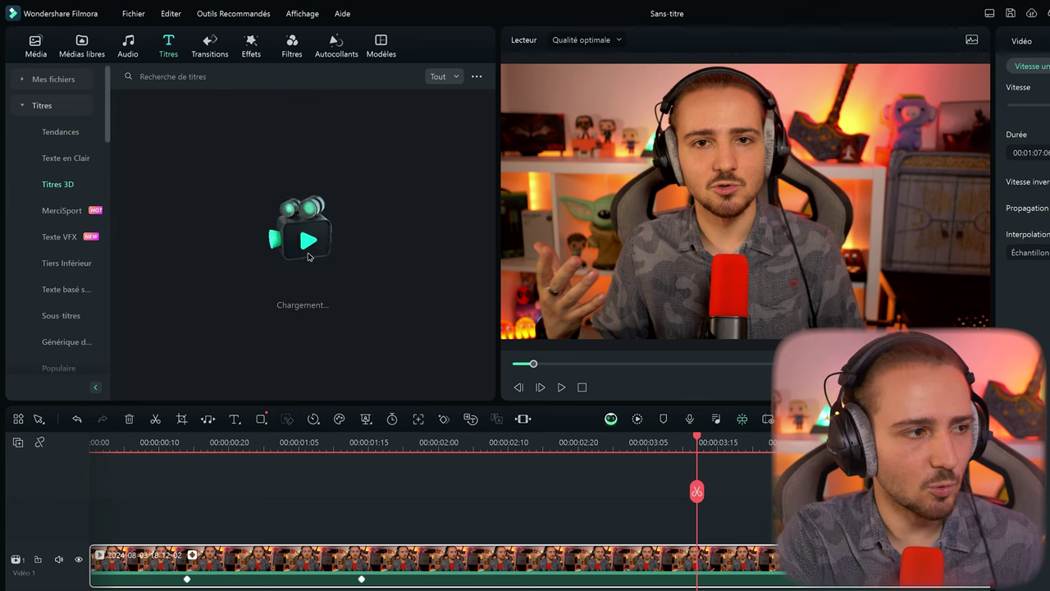
pyautogui.scroll(-5, 276, 240)
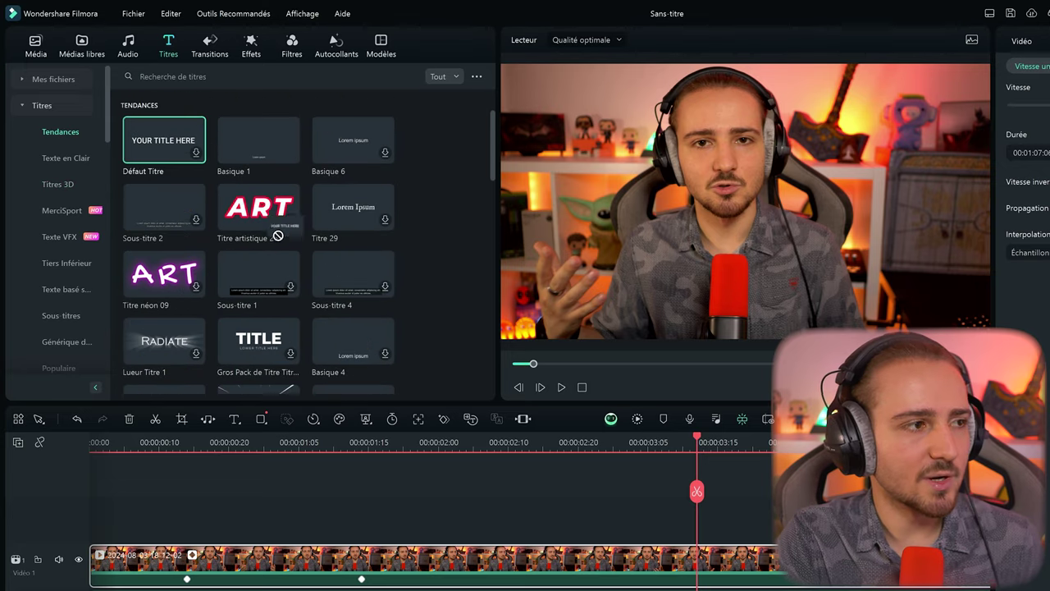
pyautogui.moveTo(163, 140); pyautogui.dragTo(589, 492)
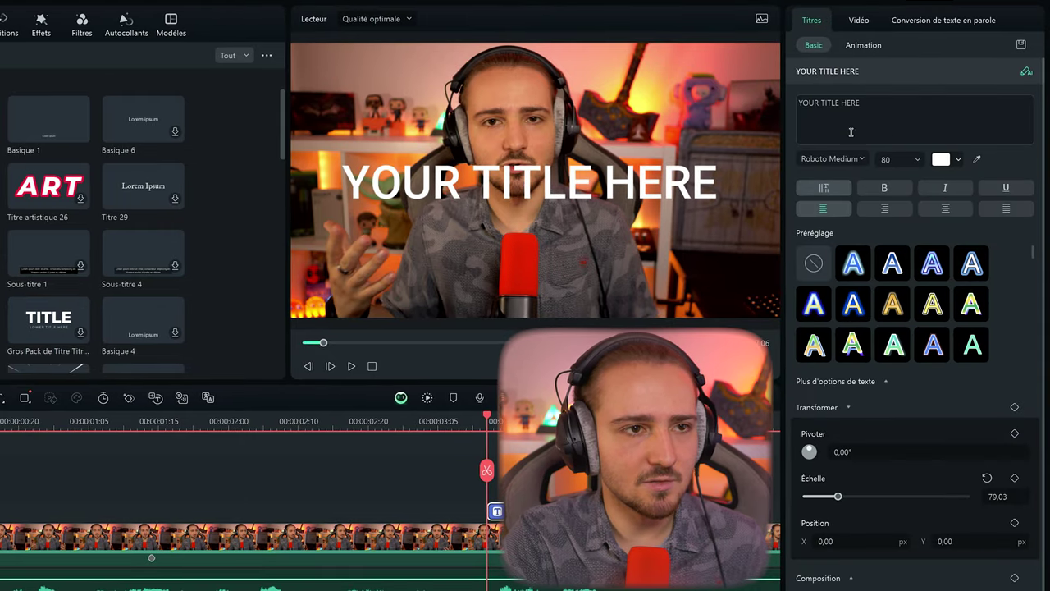
# Step: Replace the title's placeholder text with "Abonne-toi"
pyautogui.click(851, 131)
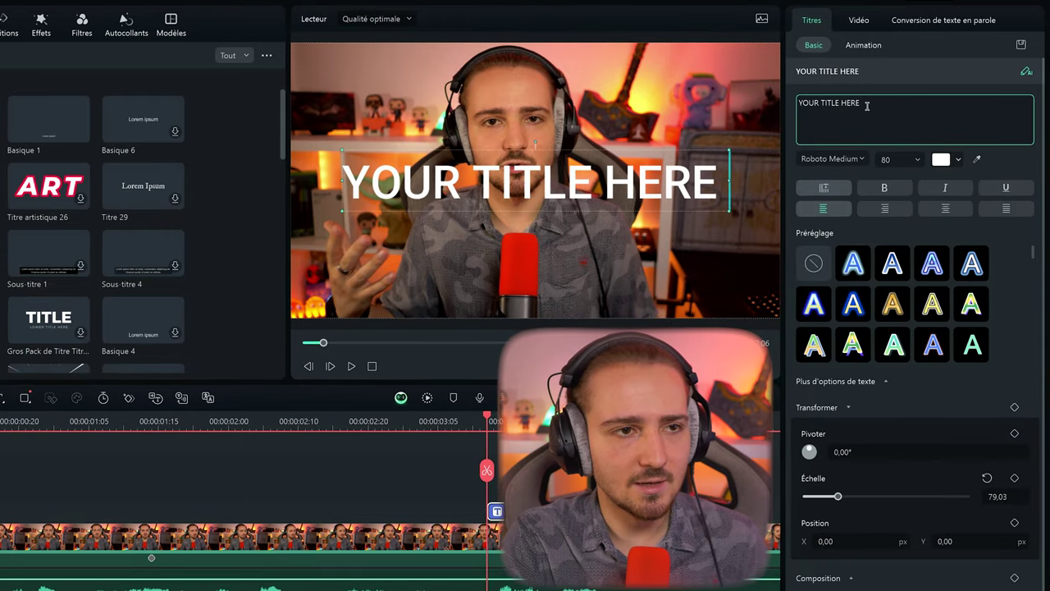
pyautogui.moveTo(861, 102); pyautogui.dragTo(808, 103)
pyautogui.write('Abonne-toi')
pyautogui.click(826, 133)
# Step: Look through the title's font, size, color, alignment and style preset options, keeping Roboto Medium, white and left alignment
pyautogui.click(857, 160)
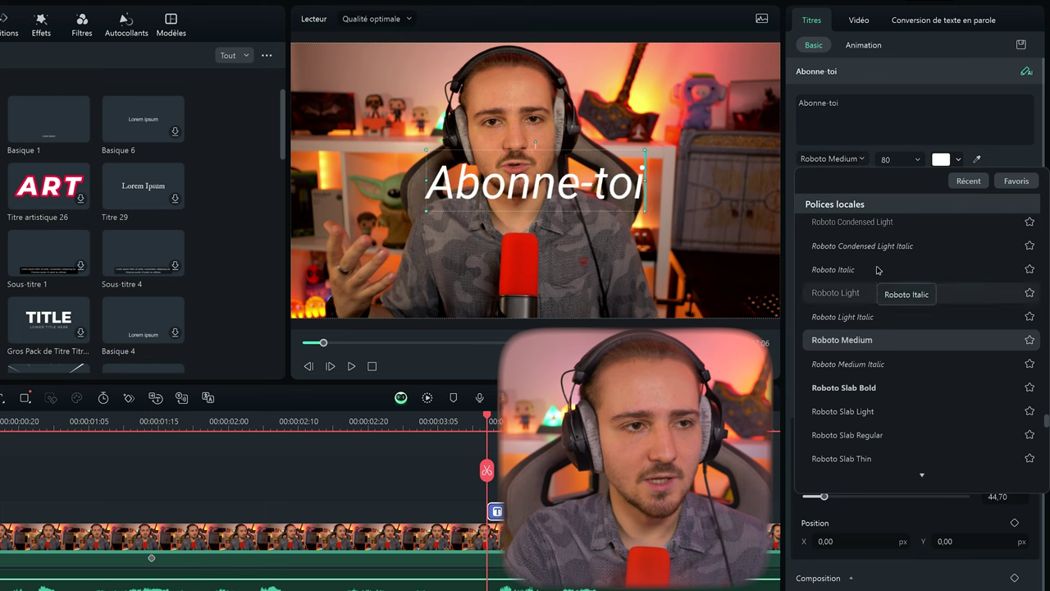
pyautogui.click(913, 159)
pyautogui.click(938, 161)
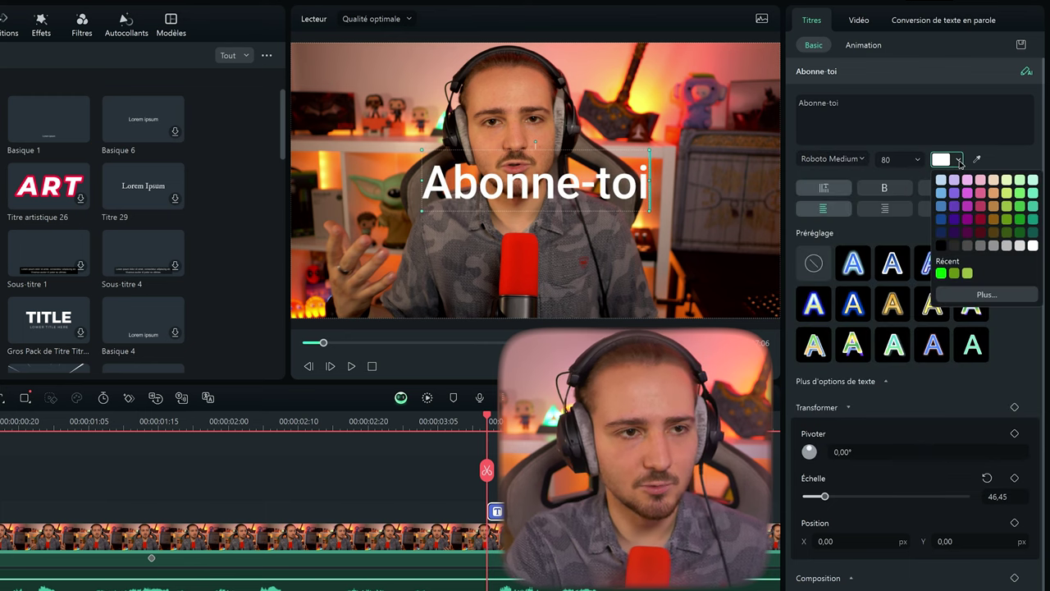
pyautogui.click(946, 165)
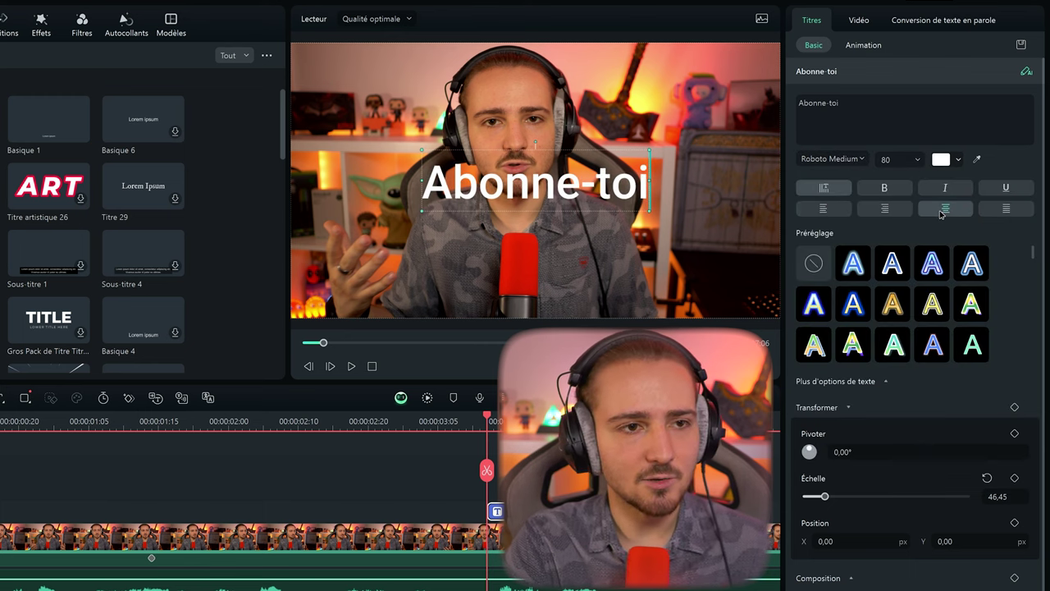
pyautogui.click(840, 209)
pyautogui.scroll(-3, 869, 279)
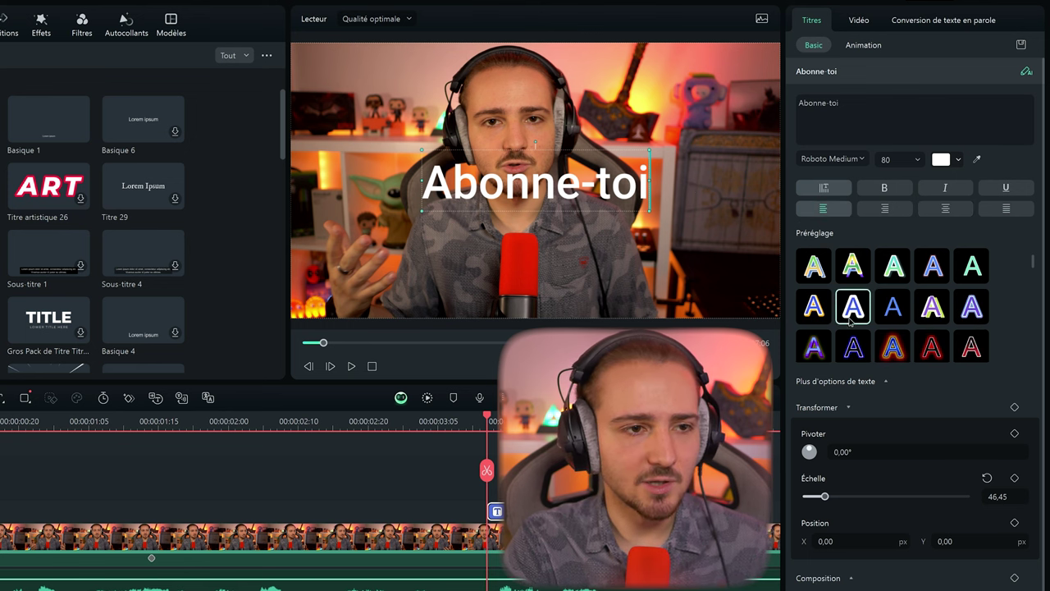
pyautogui.scroll(-3, 886, 337)
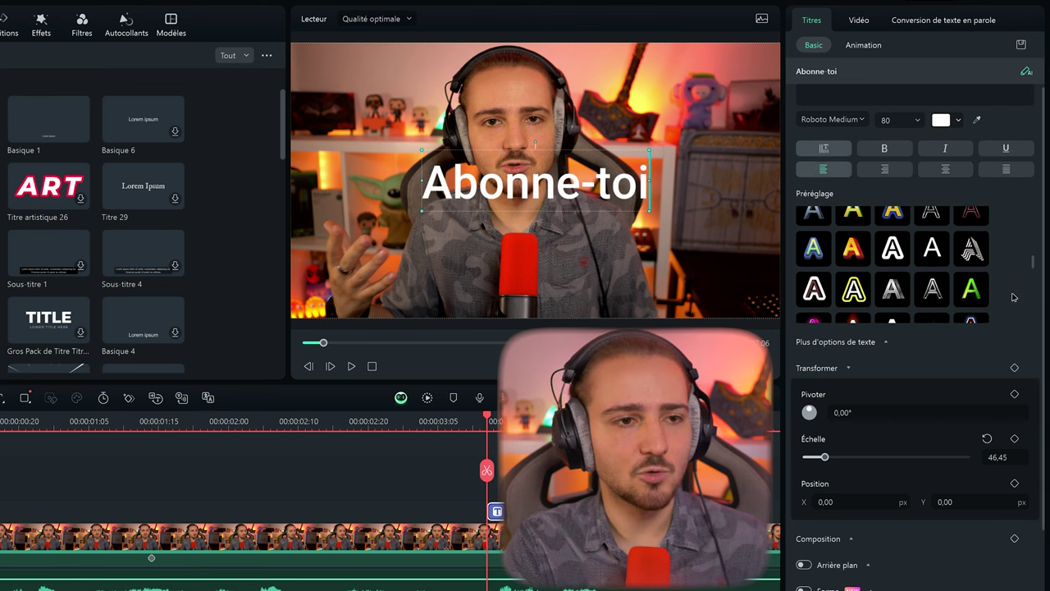
pyautogui.scroll(-3, 882, 342)
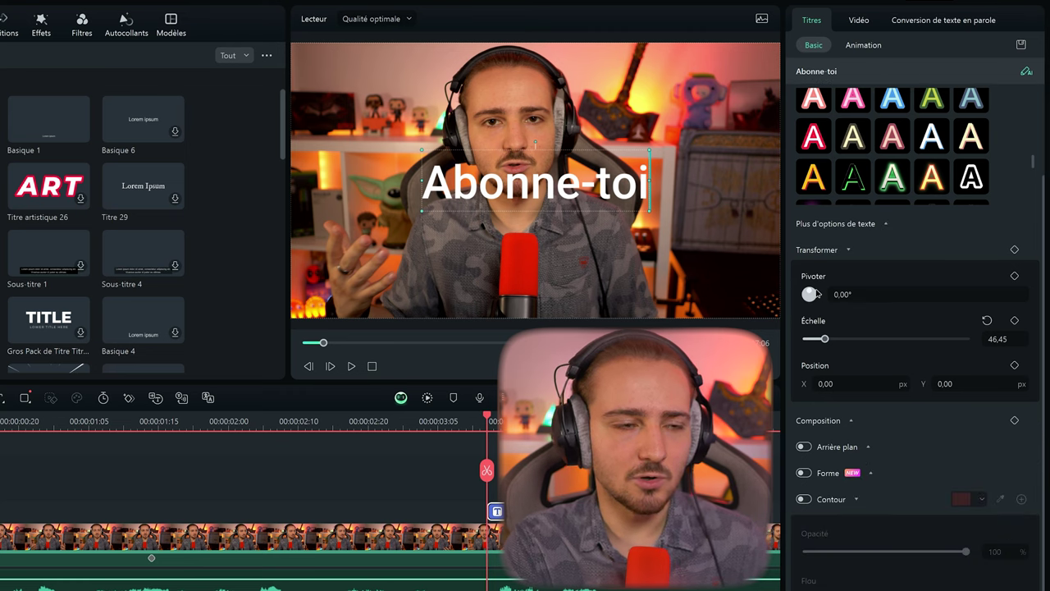
# Step: Rotate the title to 5.71°, scale it to 67.50 and set its X position to 10 px
pyautogui.moveTo(811, 295); pyautogui.dragTo(817, 295)
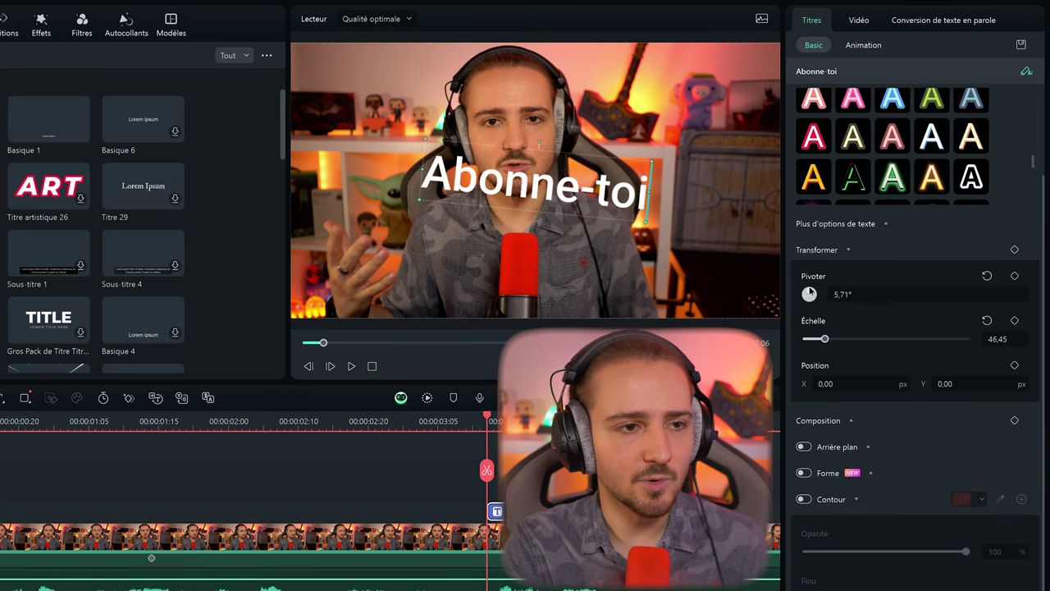
pyautogui.moveTo(825, 339)
pyautogui.mouseDown()
pyautogui.moveTo(840, 343)
pyautogui.moveTo(833, 339)
pyautogui.mouseUp()
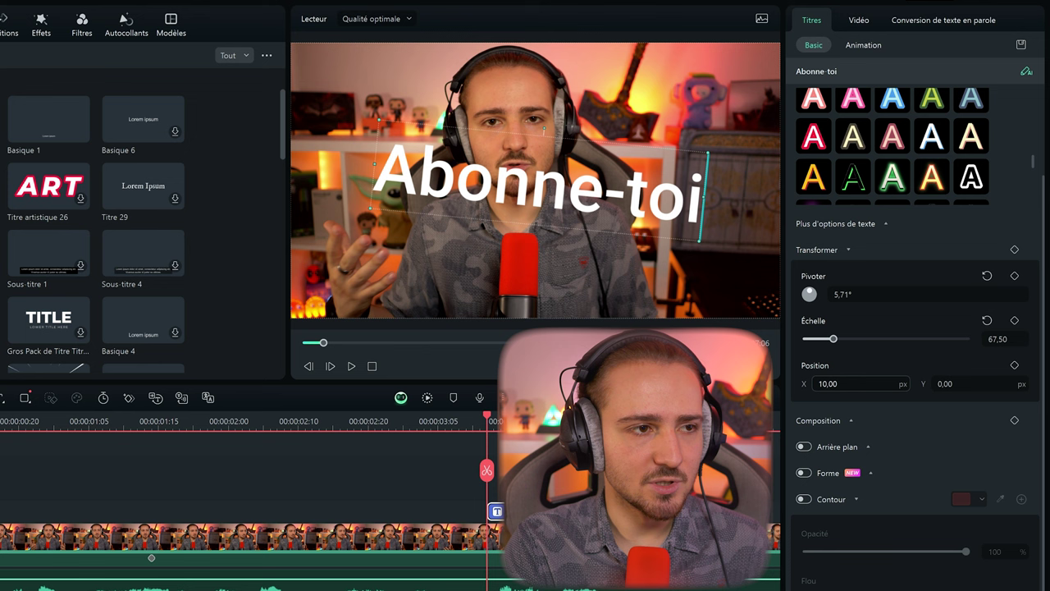
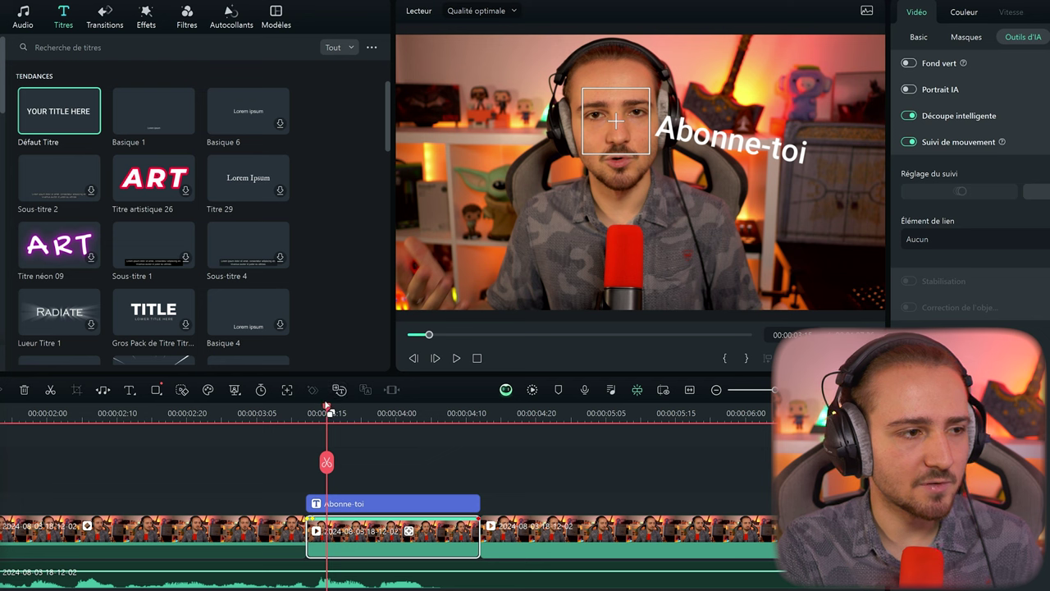
# Step: Link the Default Title to the middle segment's motion tracking at 00:00:03:13 and preview how it follows the man's face
pyautogui.moveTo(338, 414); pyautogui.dragTo(312, 439)
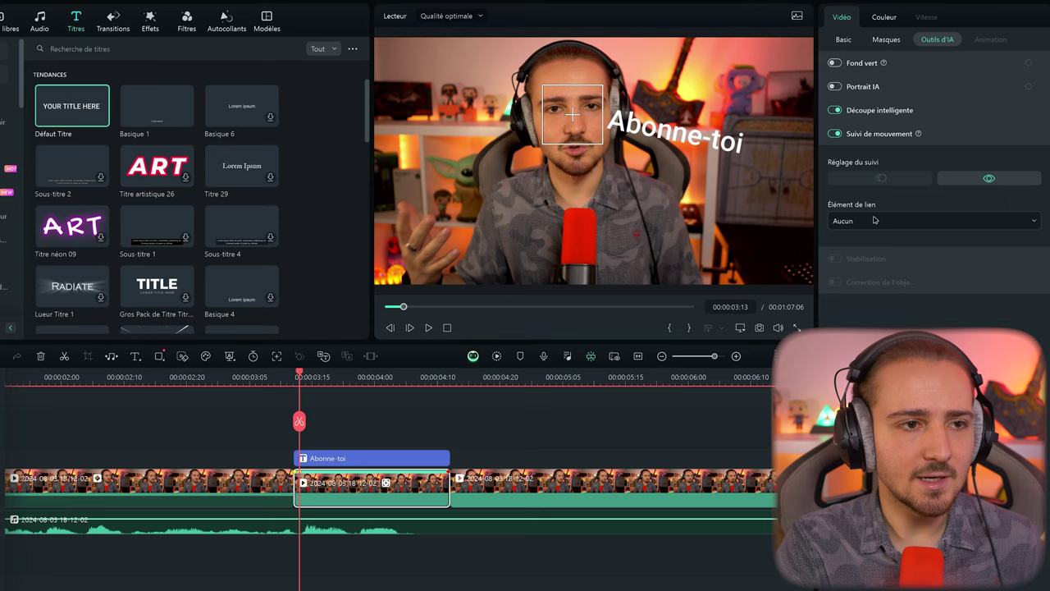
pyautogui.click(952, 238)
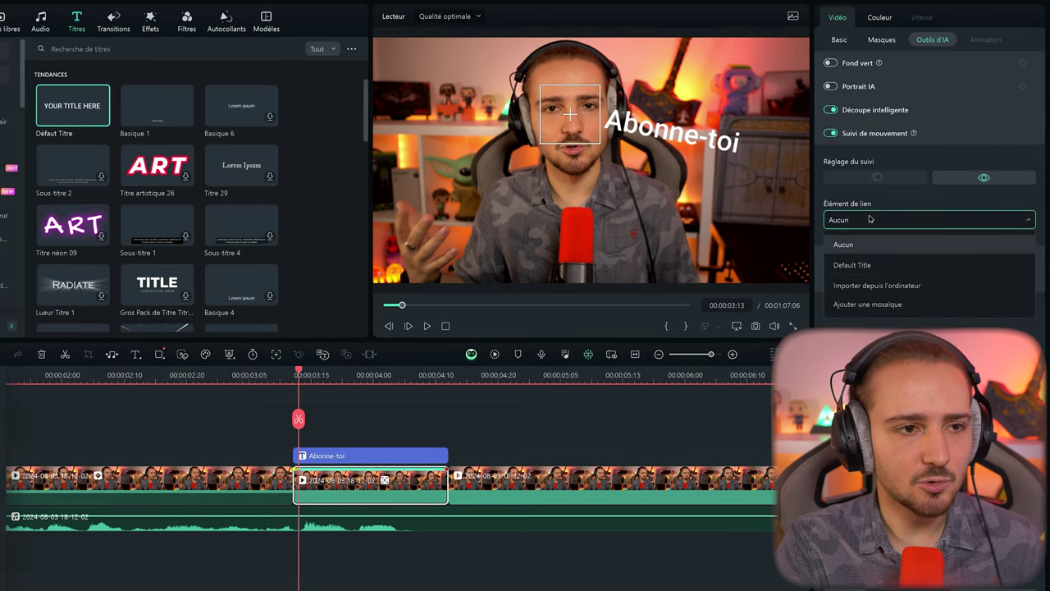
pyautogui.click(874, 265)
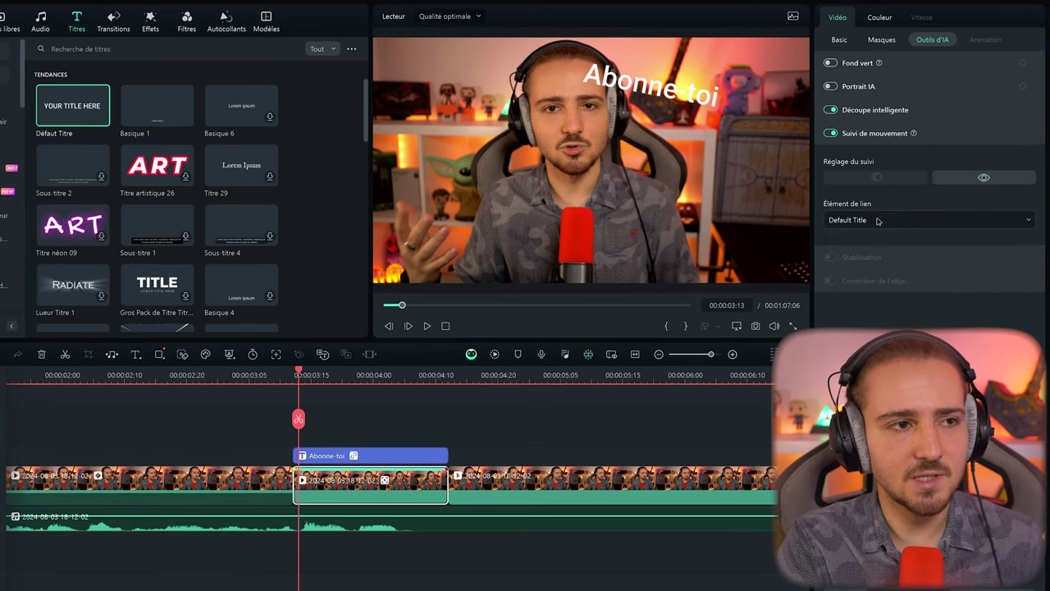
pyautogui.click(428, 326)
pyautogui.moveTo(299, 375); pyautogui.dragTo(438, 389)
# Step: Straighten the tracked title to 0° rotation, reduce its scale to 16.47 and scrub through the segment to check the tracking
pyautogui.click(319, 455)
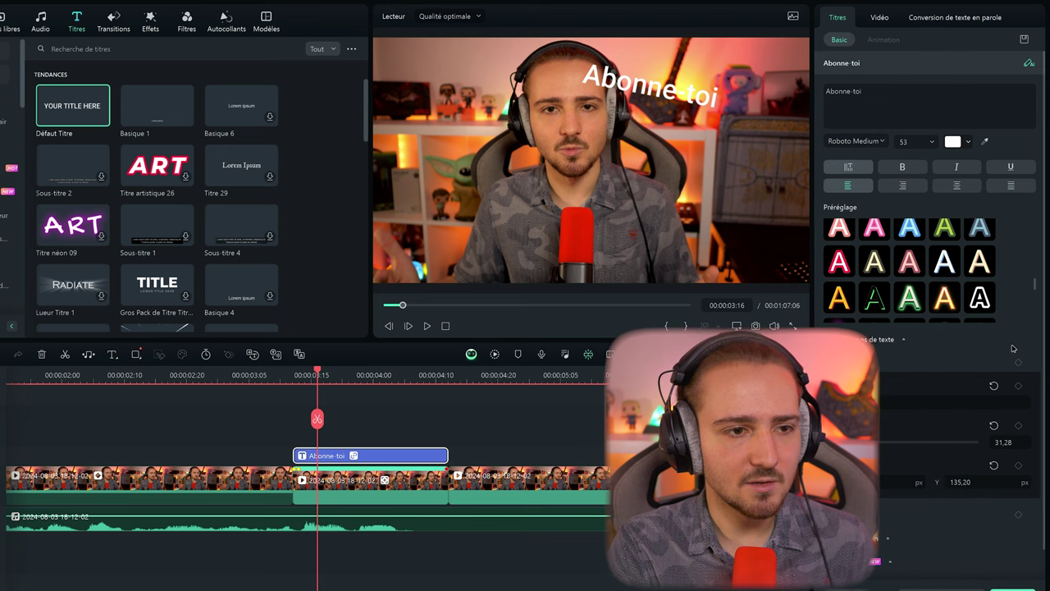
pyautogui.moveTo(850, 411); pyautogui.dragTo(839, 411)
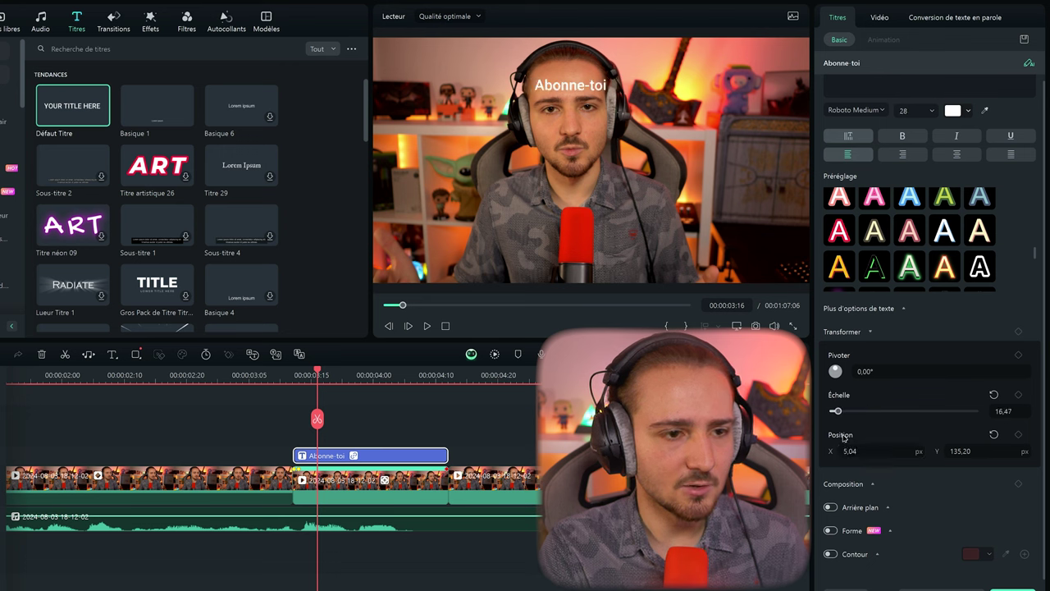
pyautogui.moveTo(318, 374)
pyautogui.mouseDown()
pyautogui.moveTo(298, 376)
pyautogui.moveTo(442, 391)
pyautogui.moveTo(326, 391)
pyautogui.mouseUp()
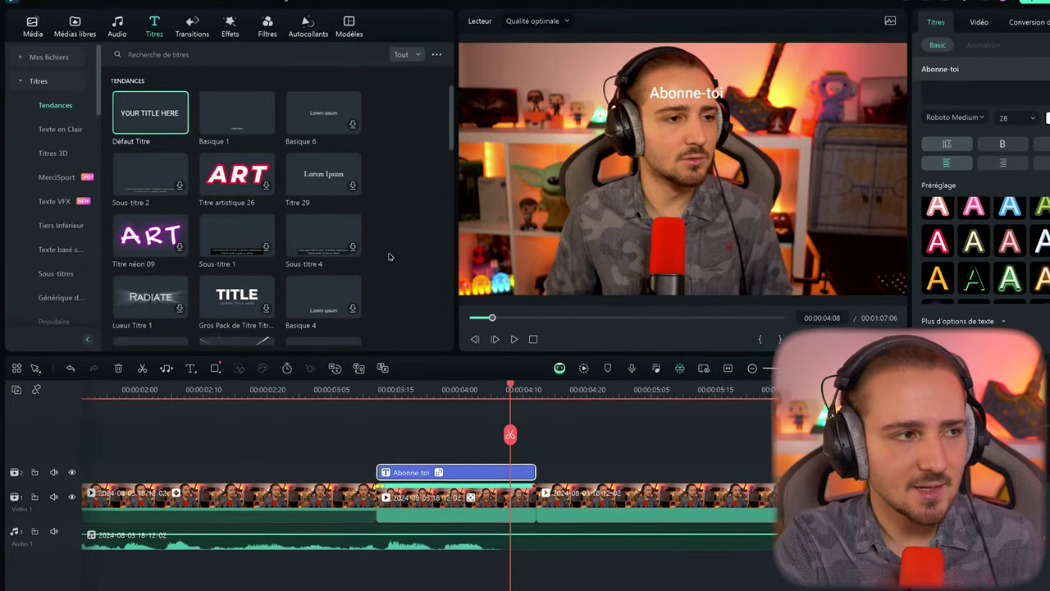
# Step: Browse the trending transitions with the playhead at the start of the title segment, and preview the Éclair transition
pyautogui.click(192, 27)
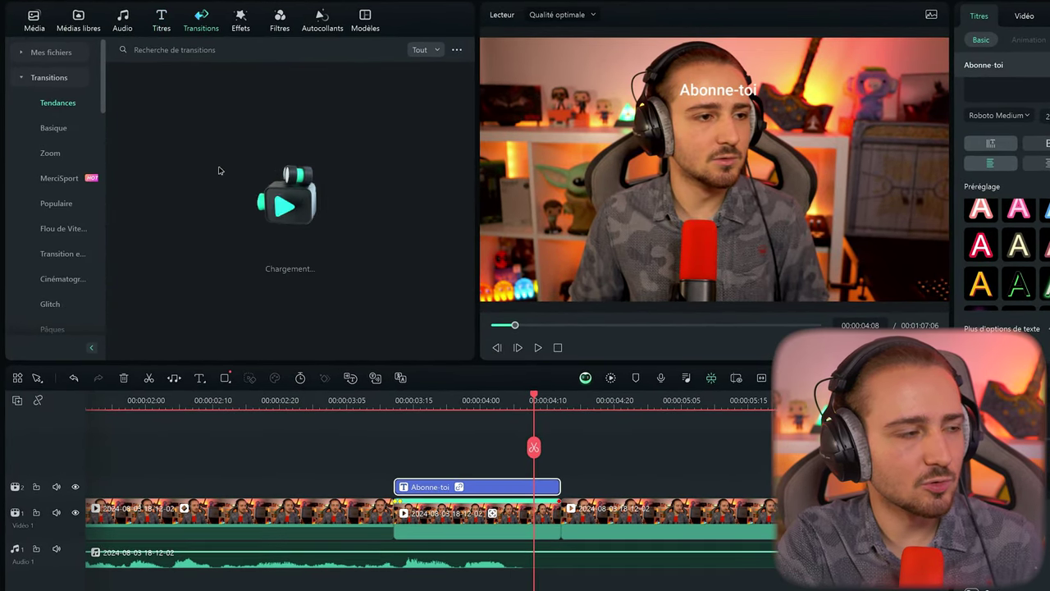
pyautogui.click(399, 401)
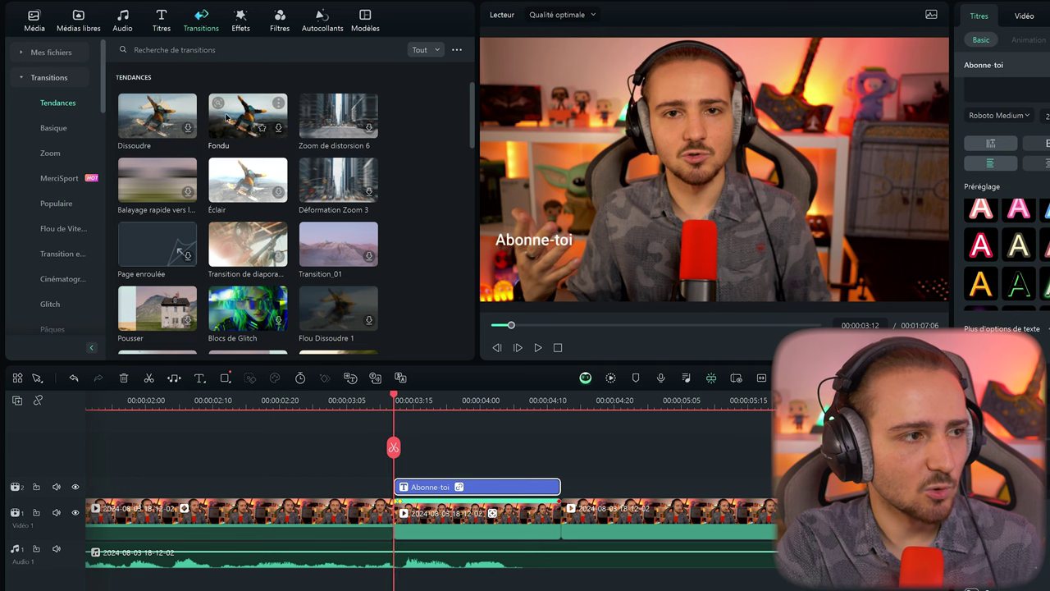
pyautogui.click(247, 190)
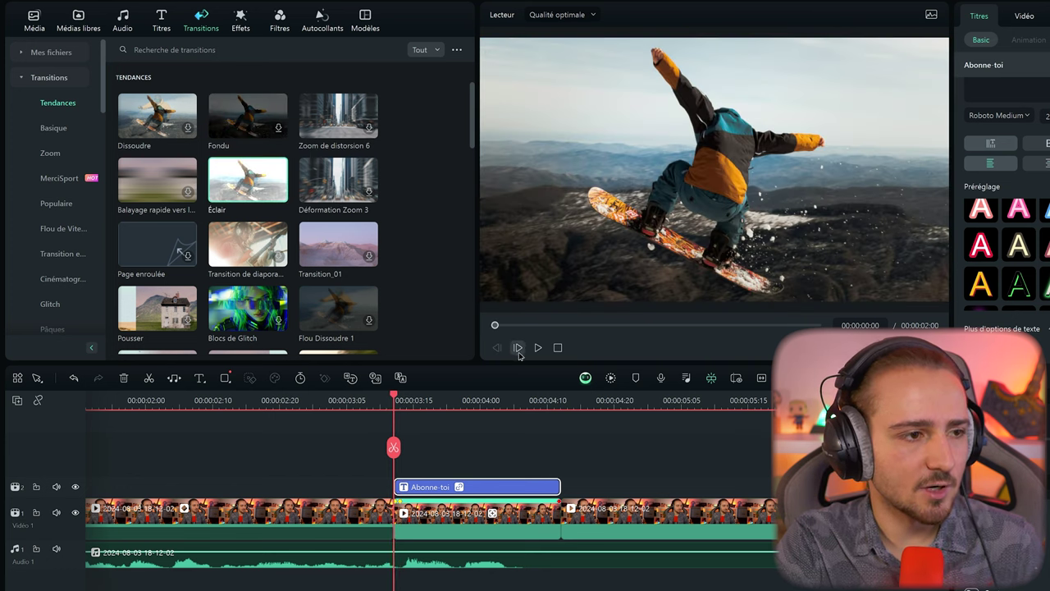
pyautogui.click(537, 348)
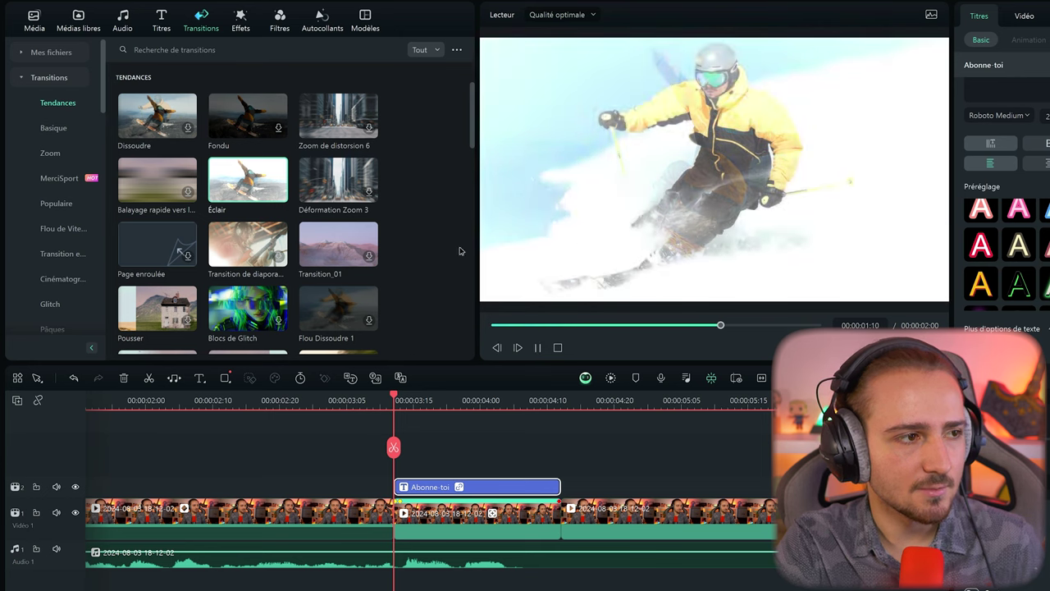
# Step: Apply the Éclair transition at the cut before the middle segment and scrub through it
pyautogui.moveTo(246, 182); pyautogui.dragTo(391, 520)
pyautogui.scroll(1, 332, 445)
pyautogui.moveTo(222, 447); pyautogui.dragTo(312, 447)
pyautogui.click(426, 456)
# Step: Put the Blocs de Glitch transition on the cut before the middle segment and shorten its duration to 00:00:00:18
pyautogui.moveTo(248, 308); pyautogui.dragTo(212, 515)
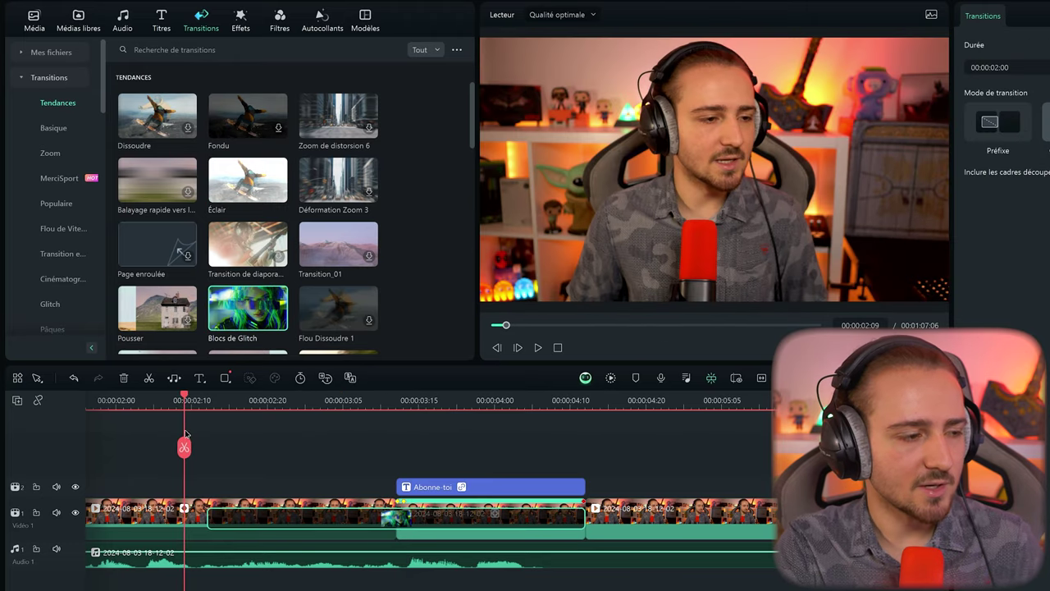
pyautogui.moveTo(185, 447)
pyautogui.mouseDown()
pyautogui.moveTo(384, 433)
pyautogui.moveTo(509, 446)
pyautogui.moveTo(184, 447)
pyautogui.mouseUp()
pyautogui.click(241, 447)
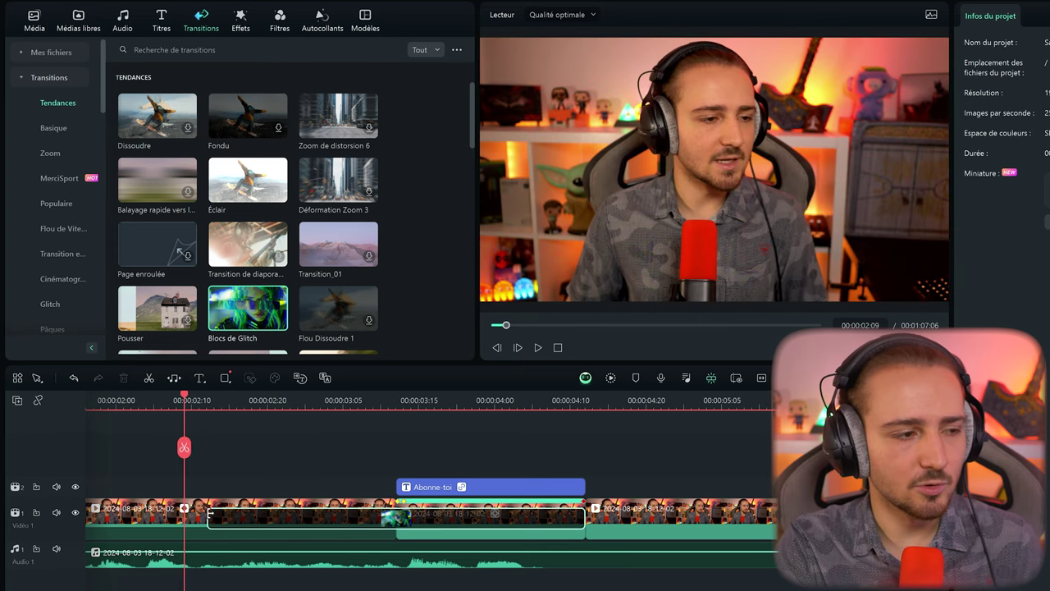
pyautogui.click(210, 514)
pyautogui.moveTo(211, 517); pyautogui.dragTo(326, 525)
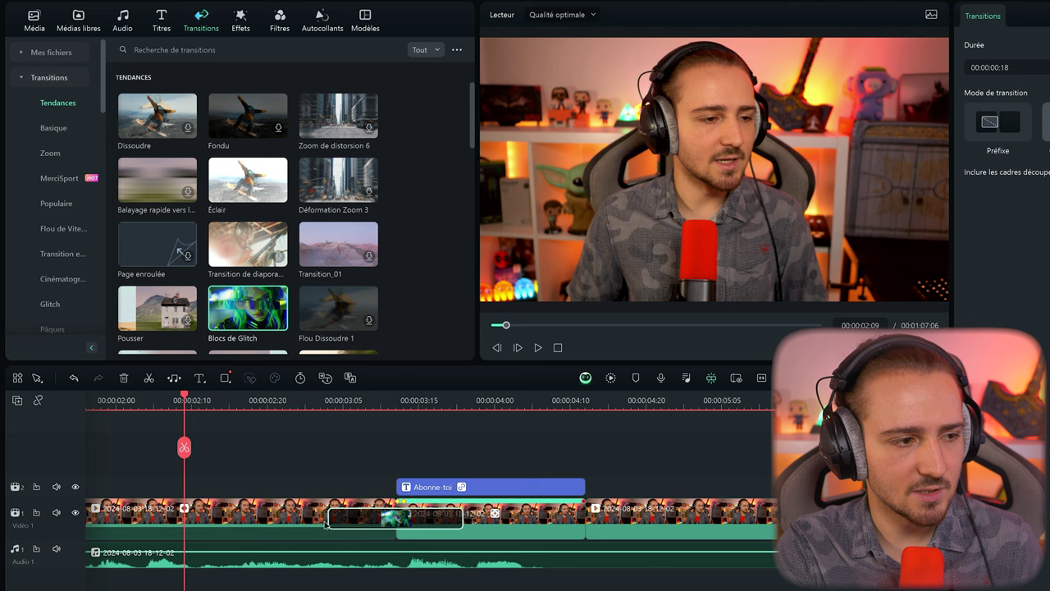
# Step: Browse the basic filters, the trending video effects and the Secousse effects
pyautogui.click(247, 23)
pyautogui.click(281, 19)
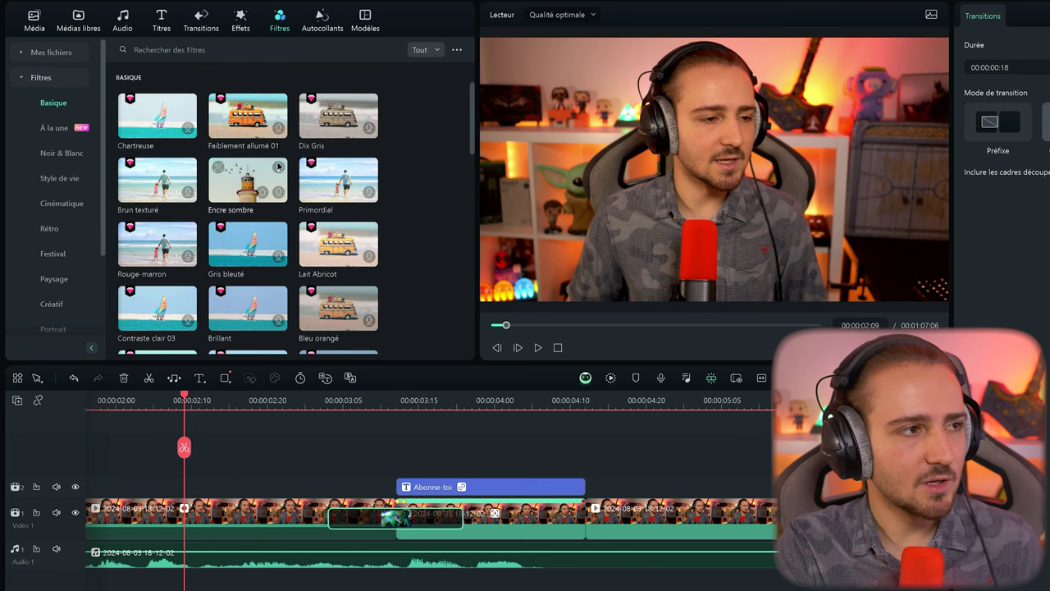
pyautogui.click(240, 26)
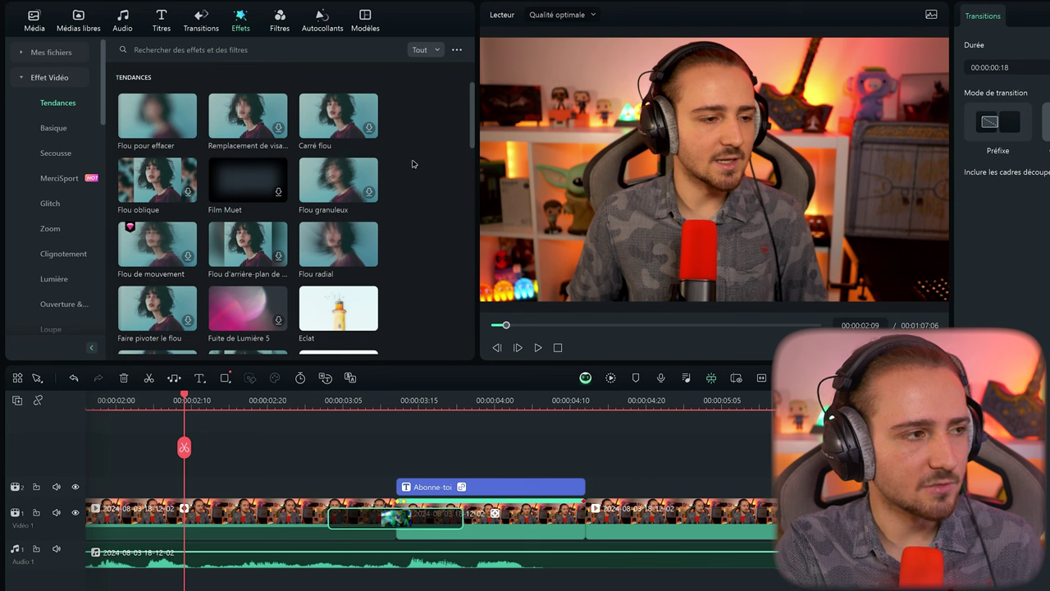
pyautogui.click(280, 23)
pyautogui.scroll(-5, 299, 174)
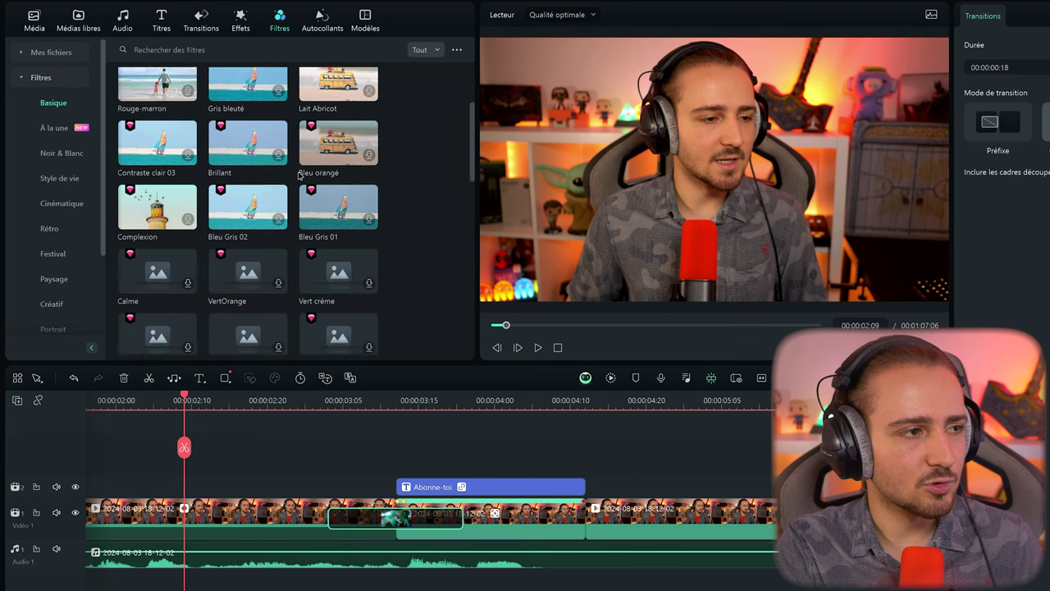
pyautogui.scroll(5, 300, 174)
pyautogui.click(240, 23)
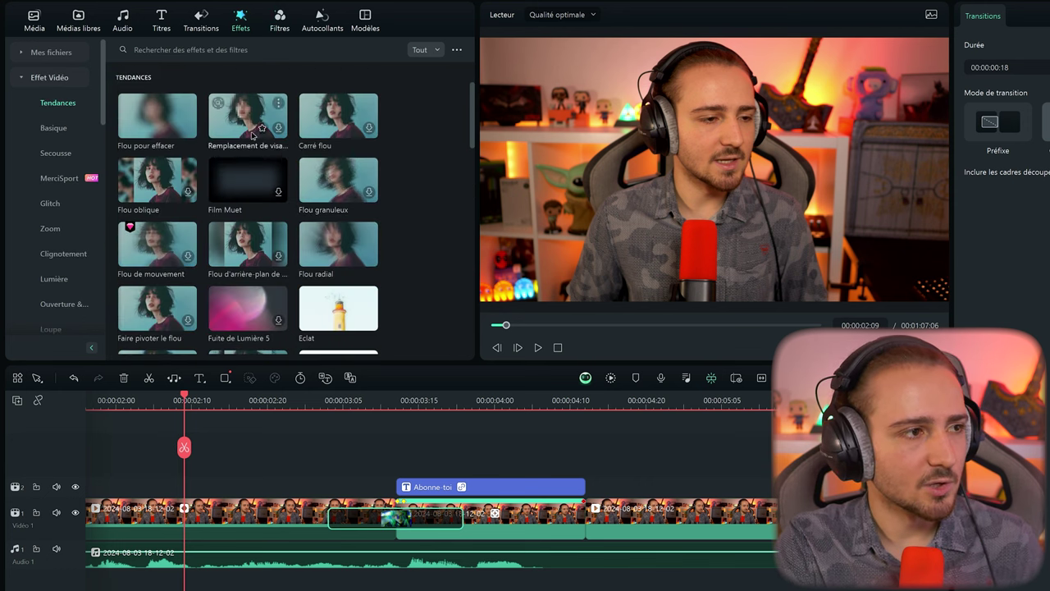
pyautogui.scroll(-10, 206, 222)
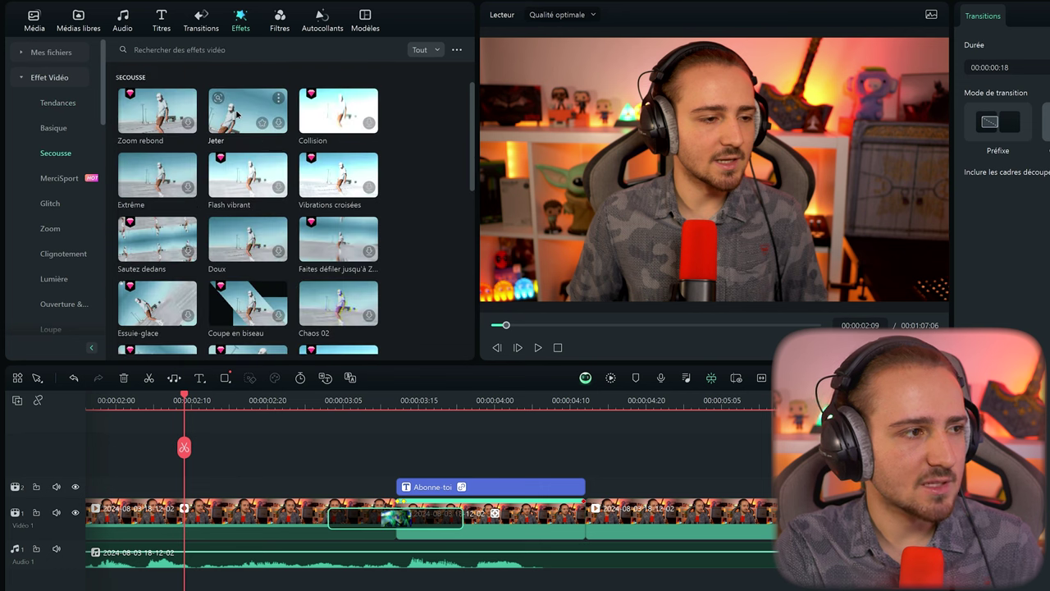
# Step: Preview the Zoom rebond and Coupe en biseau effects from the Secousse category
pyautogui.click(155, 114)
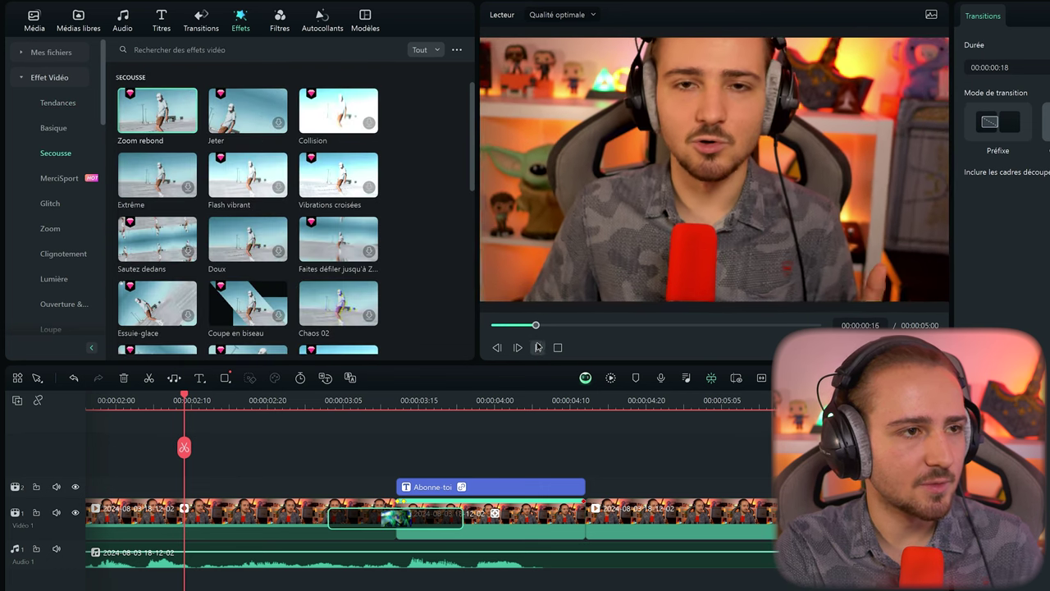
pyautogui.click(538, 348)
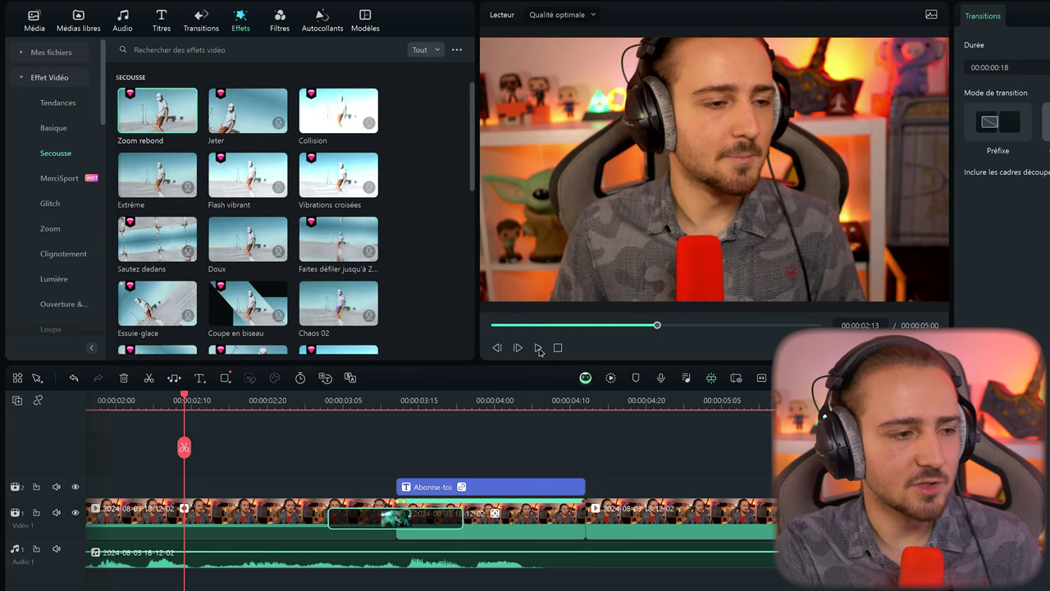
pyautogui.click(539, 348)
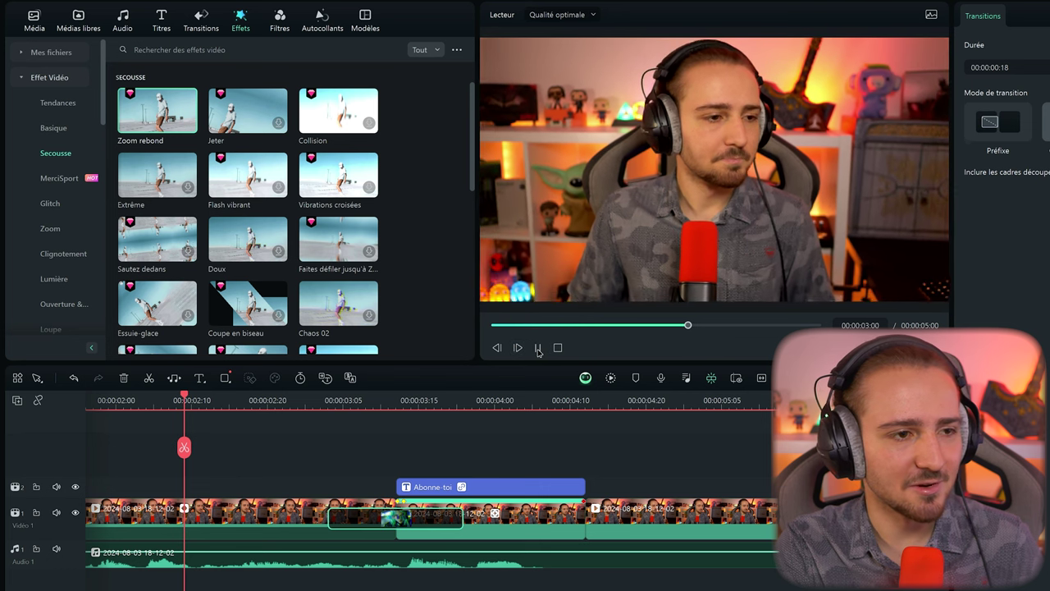
pyautogui.click(248, 303)
pyautogui.scroll(-1, 457, 334)
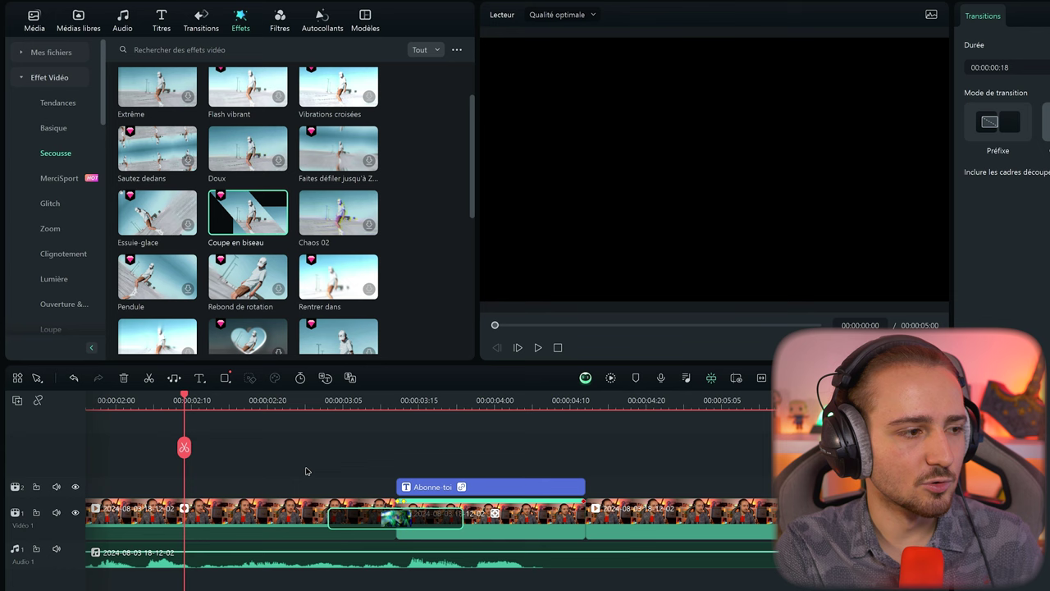
pyautogui.click(538, 348)
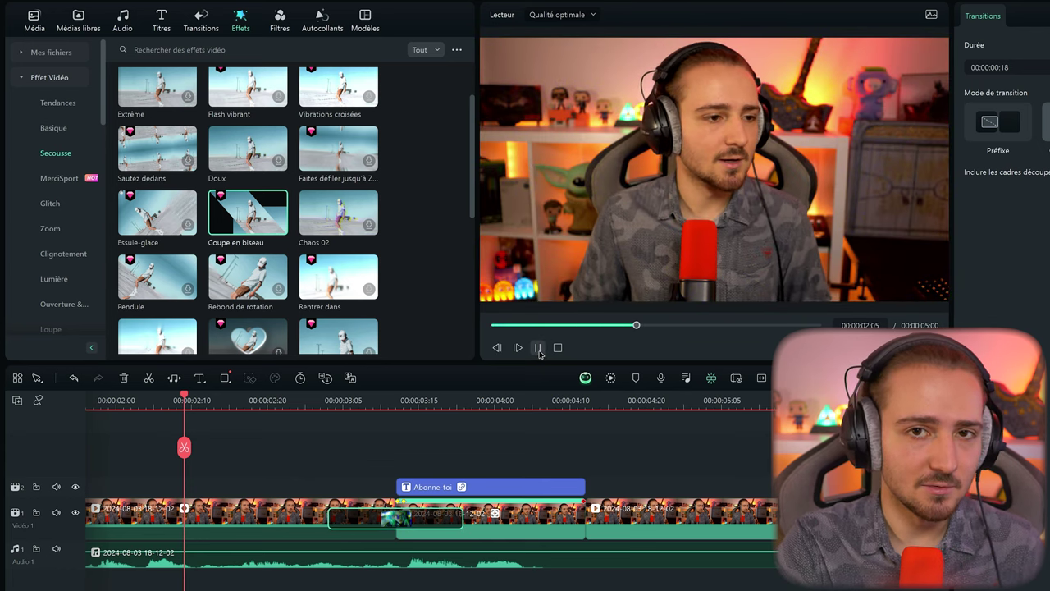
# Step: Preview the Zoom avant fluide effect from the Zoom category, and return the playhead to the start of the middle segment
pyautogui.click(50, 228)
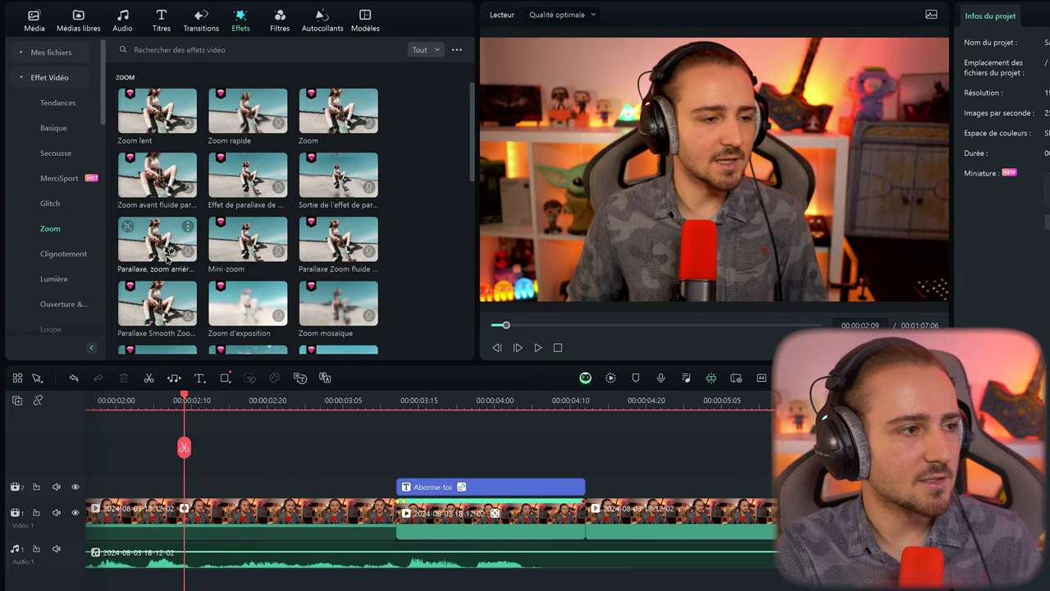
pyautogui.click(153, 181)
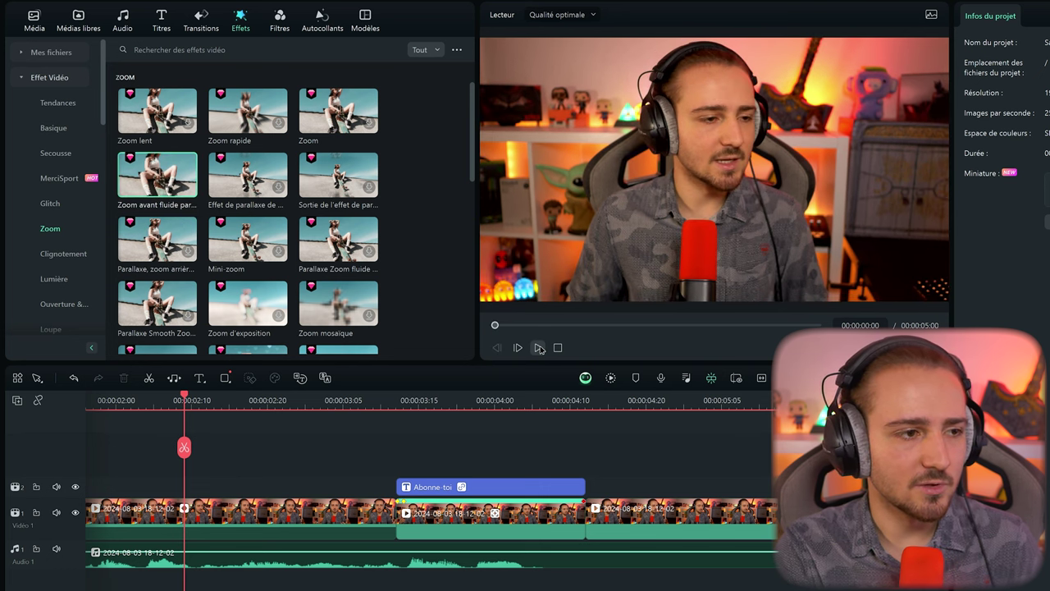
pyautogui.click(539, 348)
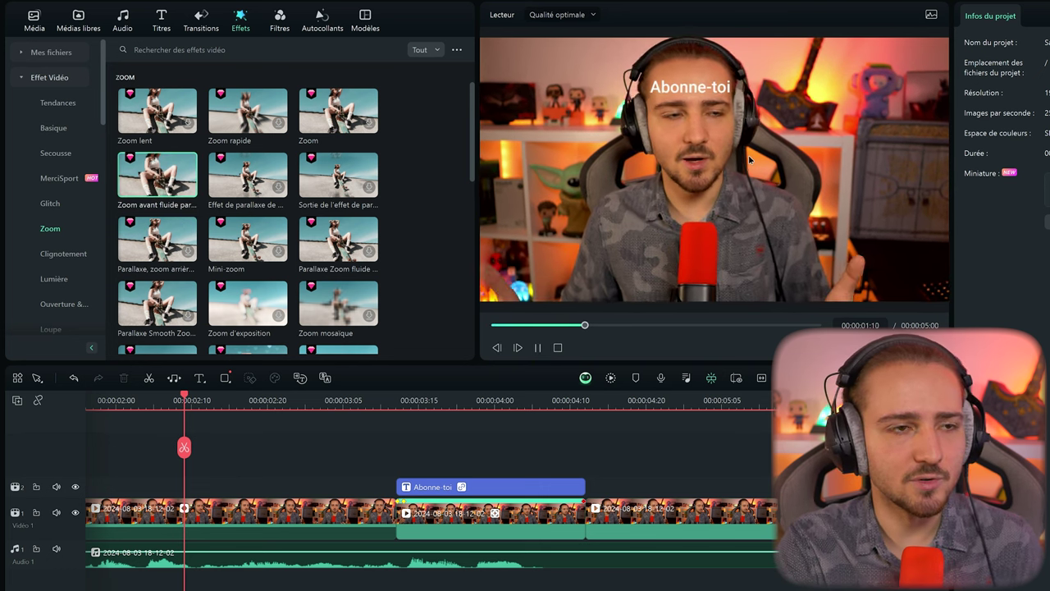
pyautogui.click(727, 325)
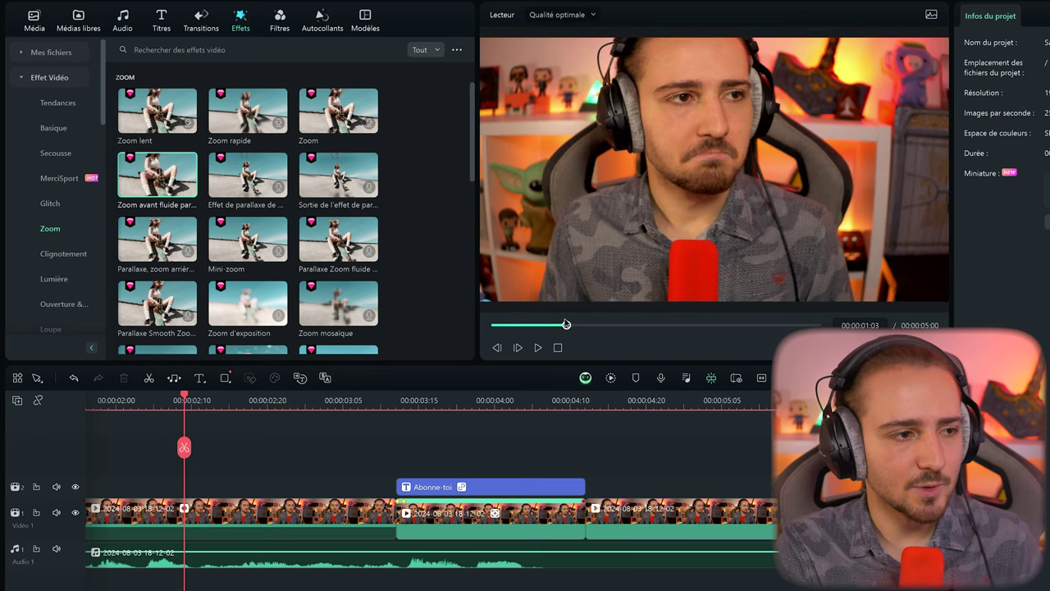
pyautogui.moveTo(566, 325); pyautogui.dragTo(492, 326)
pyautogui.click(411, 400)
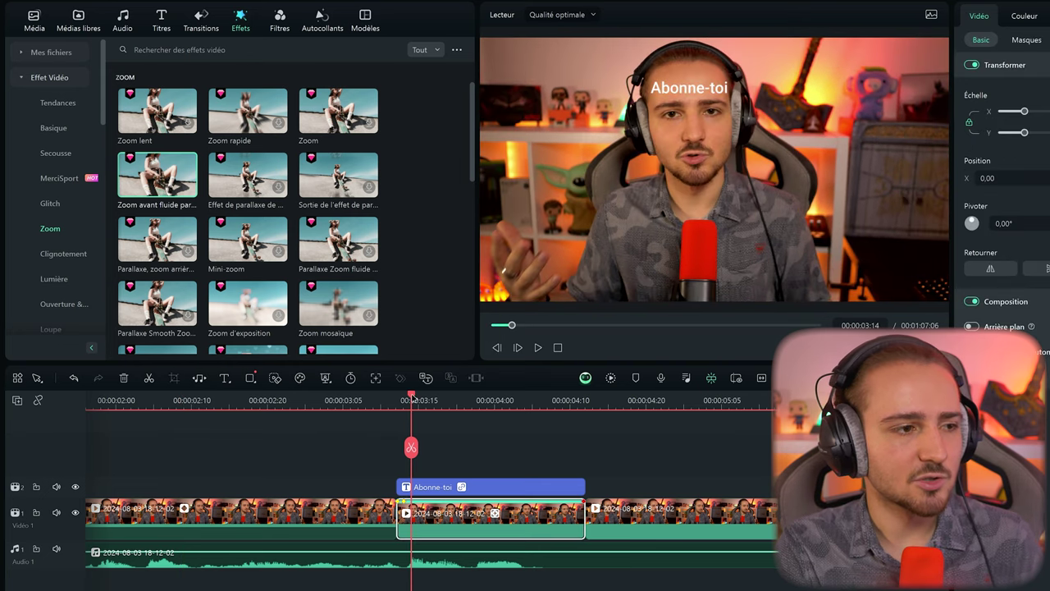
pyautogui.moveTo(411, 398); pyautogui.dragTo(404, 396)
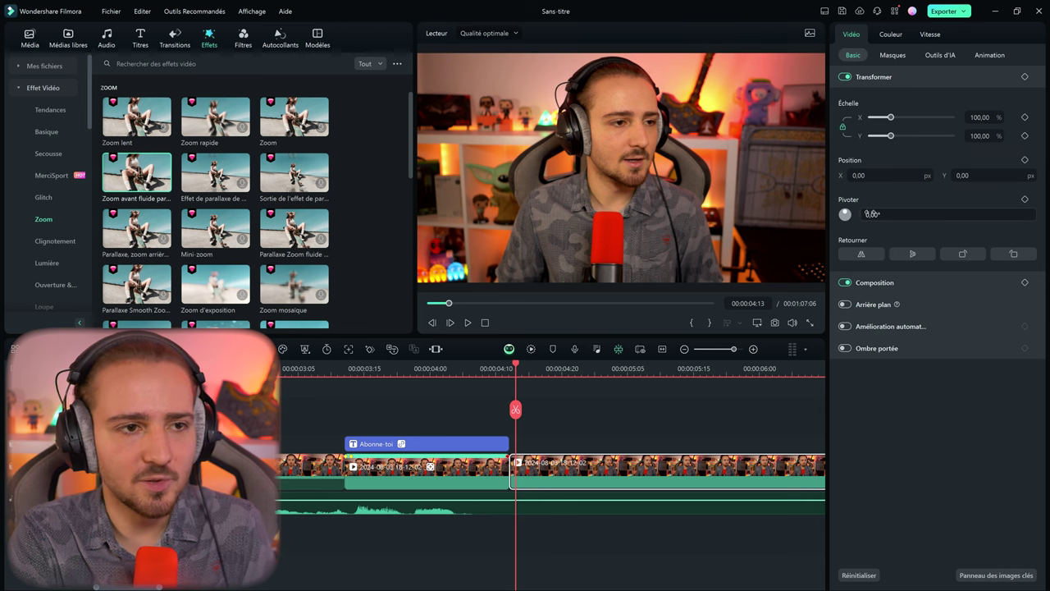
# Step: Animate the last segment's scale with a keyframe at 100% at 00:00:04:13 and another at 111% at 00:00:05:13
pyautogui.click(1025, 117)
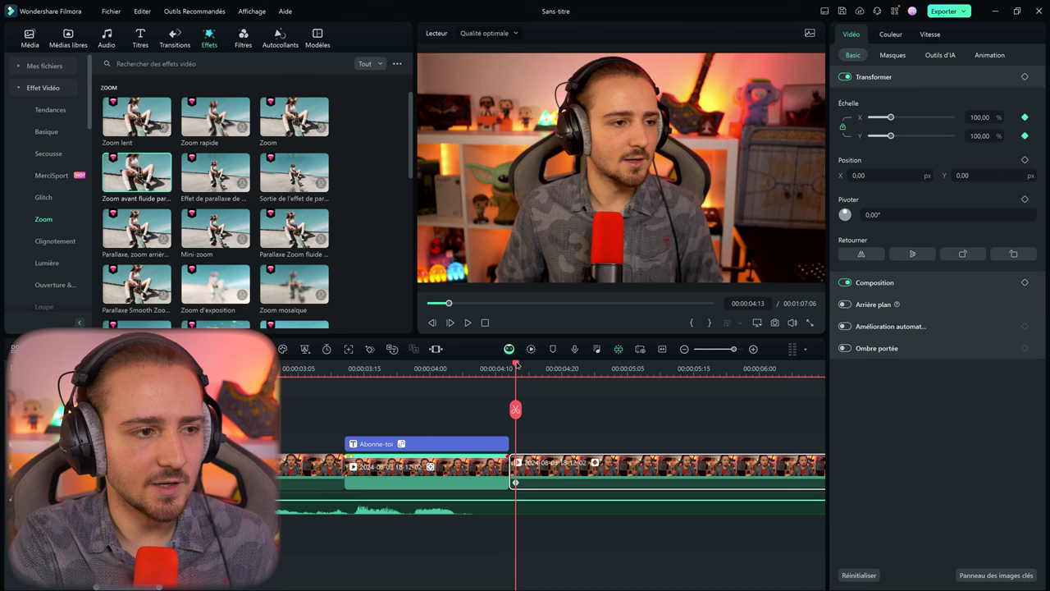
pyautogui.moveTo(516, 364); pyautogui.dragTo(682, 376)
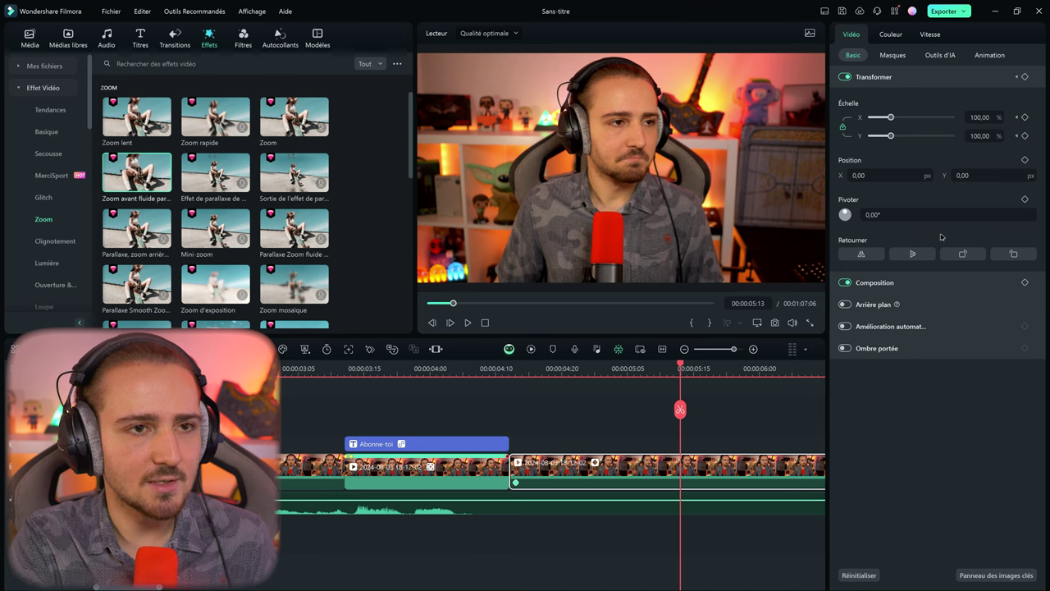
pyautogui.click(977, 117)
pyautogui.write('111')
pyautogui.press('Return')
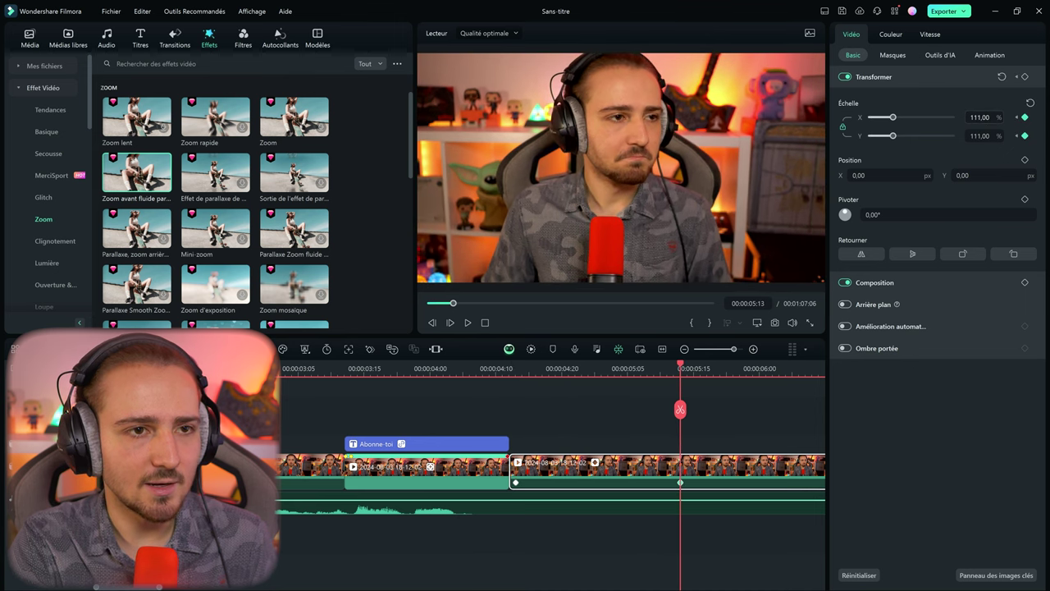
# Step: Play the zoom from its first keyframe and shift the second scale keyframe along the clip to change the zoom speed
pyautogui.moveTo(681, 370); pyautogui.dragTo(516, 386)
pyautogui.press('space')
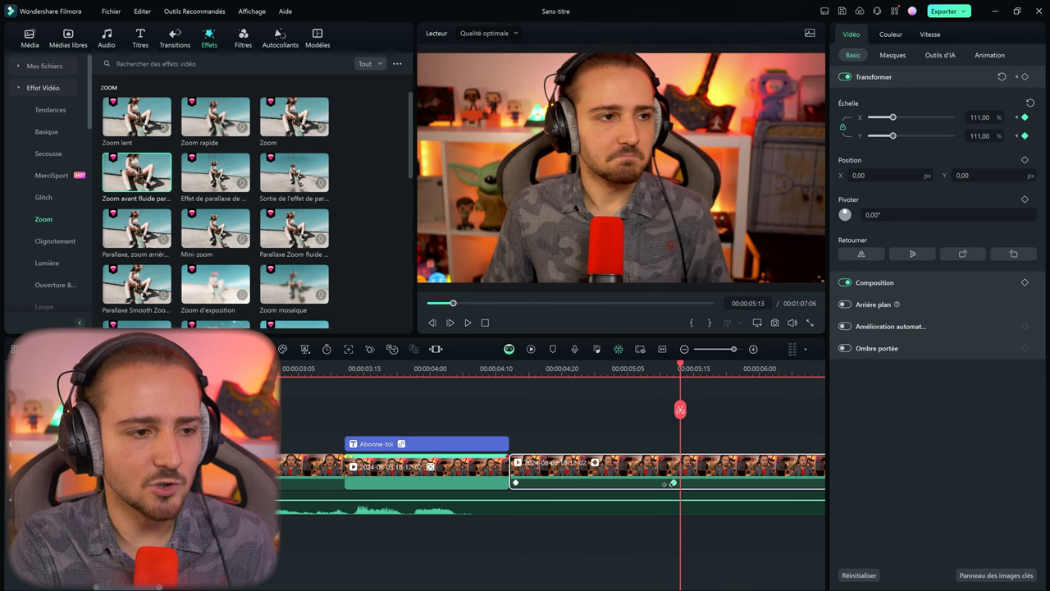
pyautogui.moveTo(671, 483); pyautogui.dragTo(622, 483)
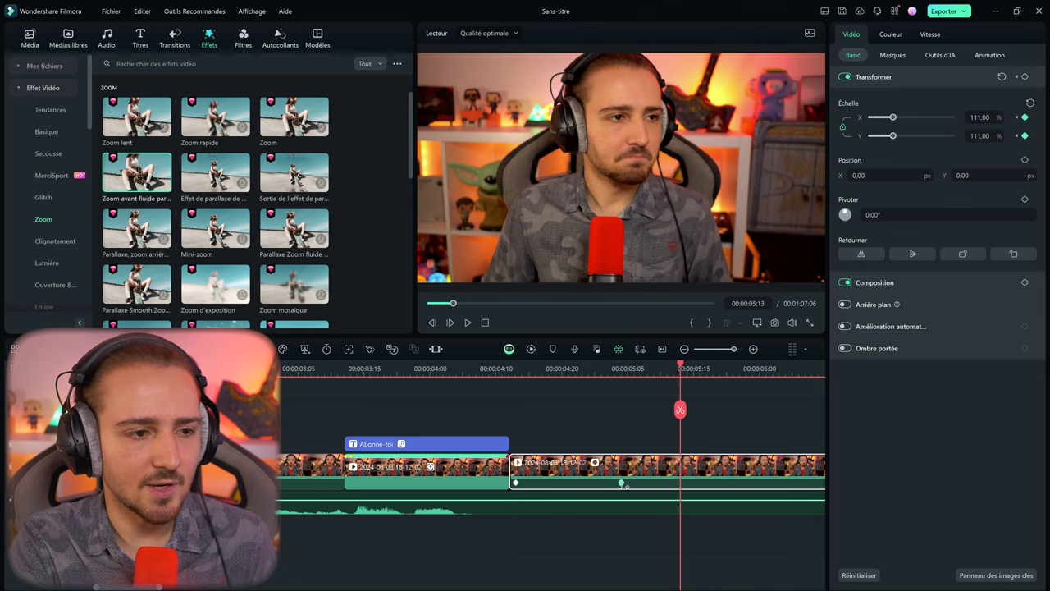
pyautogui.click(746, 483)
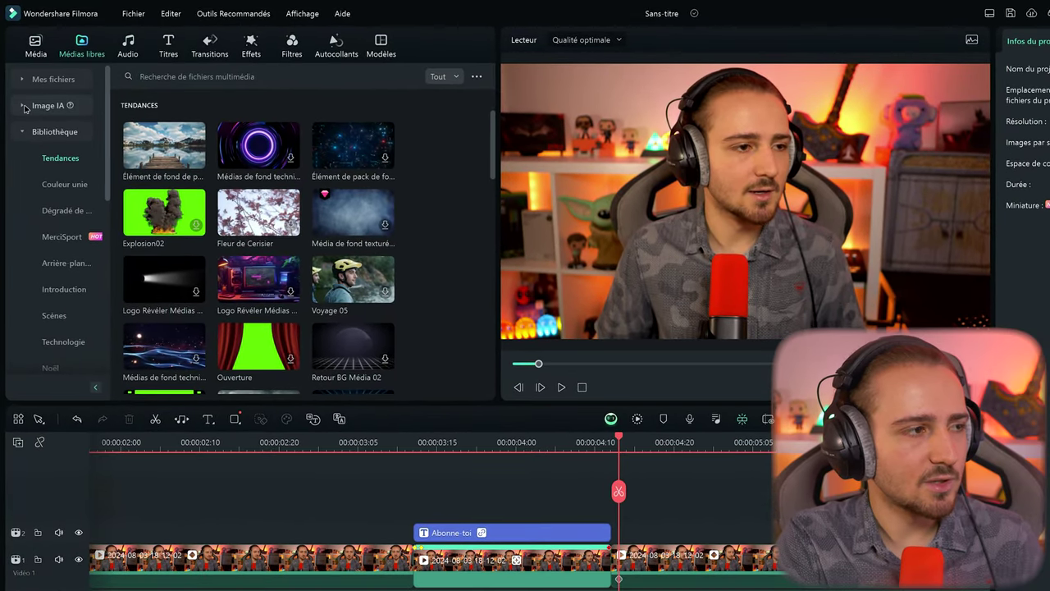
# Step: Browse the AI-generated images and place the "CHAT AVEC UNE CAPE" cat portrait on a new track above the title, aligned with its start
pyautogui.click(21, 105)
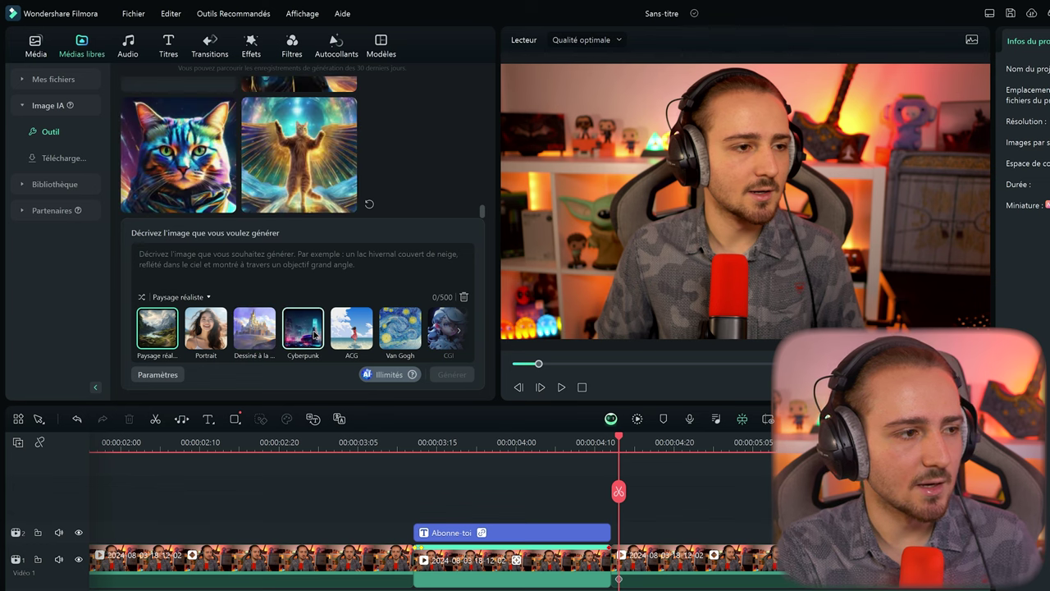
pyautogui.scroll(-2, 128, 127)
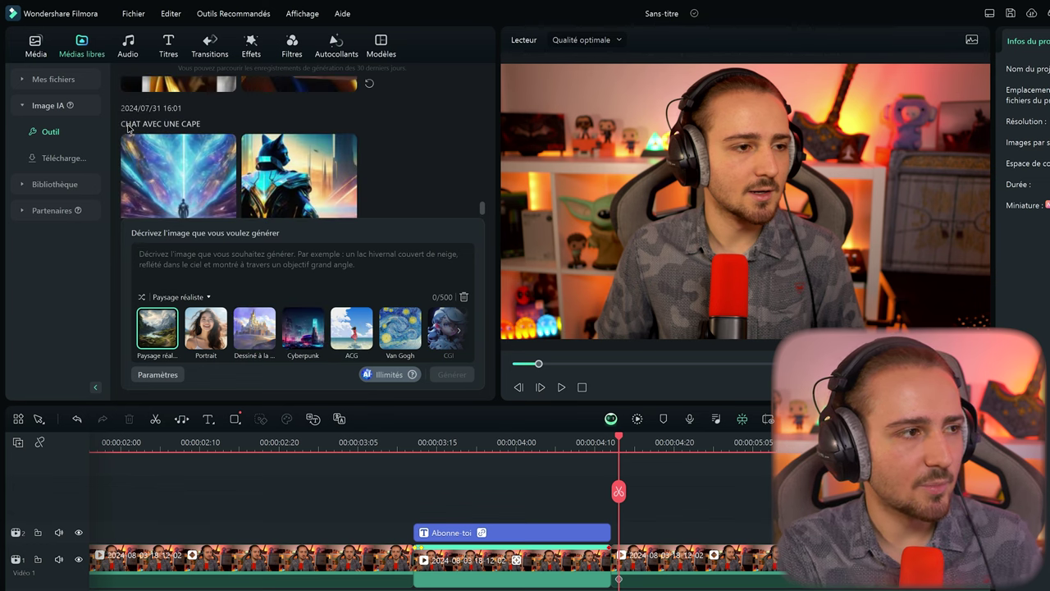
pyautogui.scroll(-1, 395, 137)
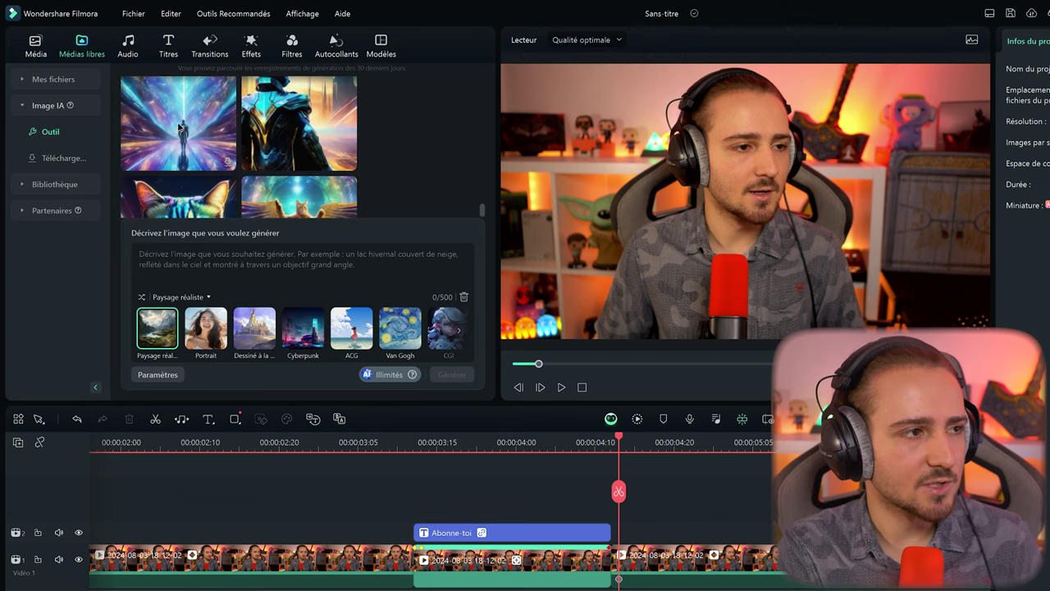
pyautogui.scroll(-1, 299, 159)
pyautogui.click(179, 160)
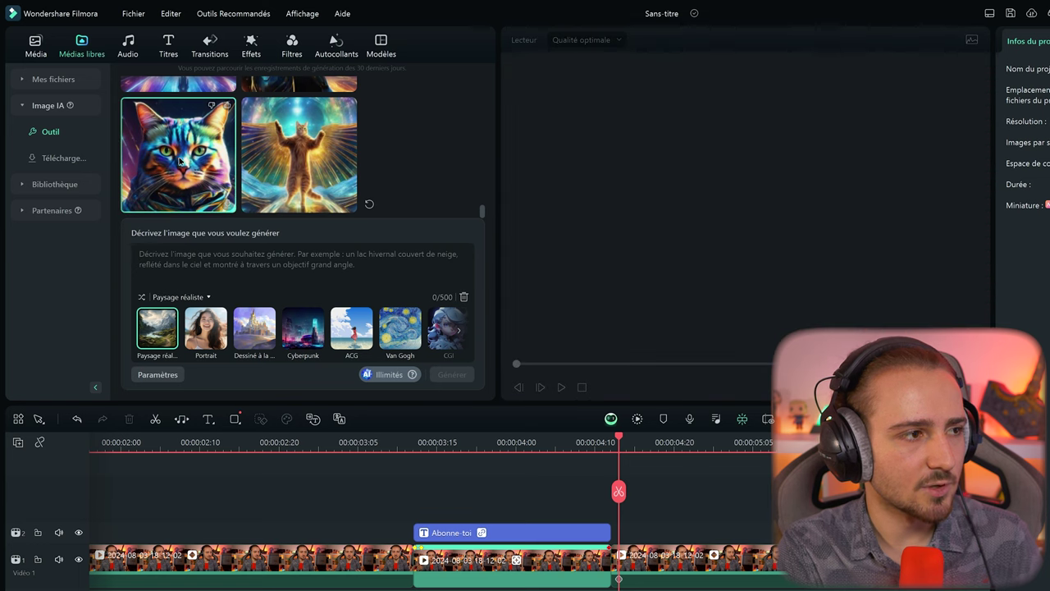
pyautogui.moveTo(182, 168); pyautogui.dragTo(422, 501)
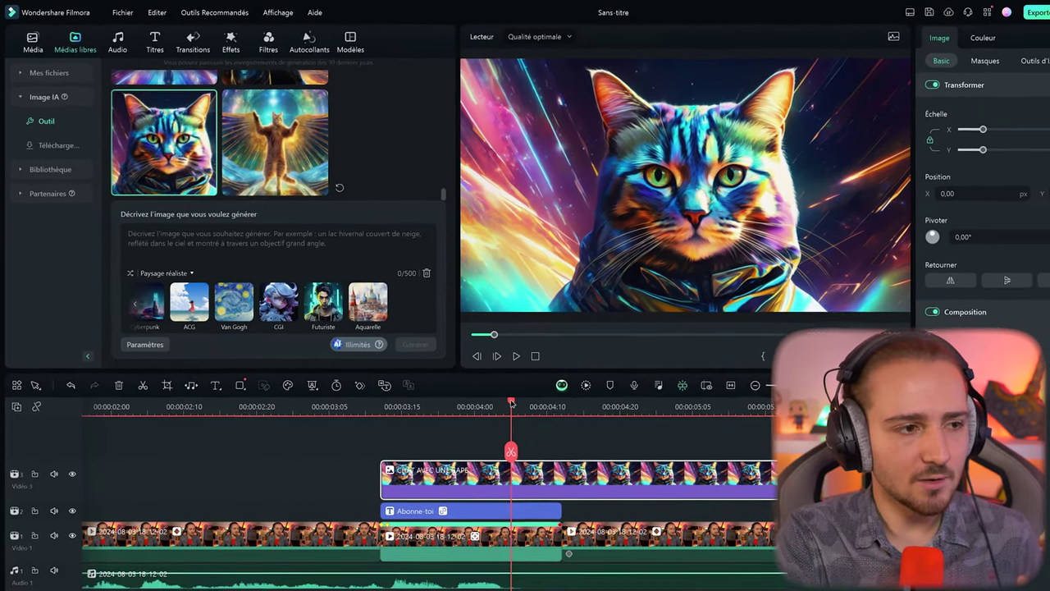
pyautogui.click(468, 443)
pyautogui.click(316, 393)
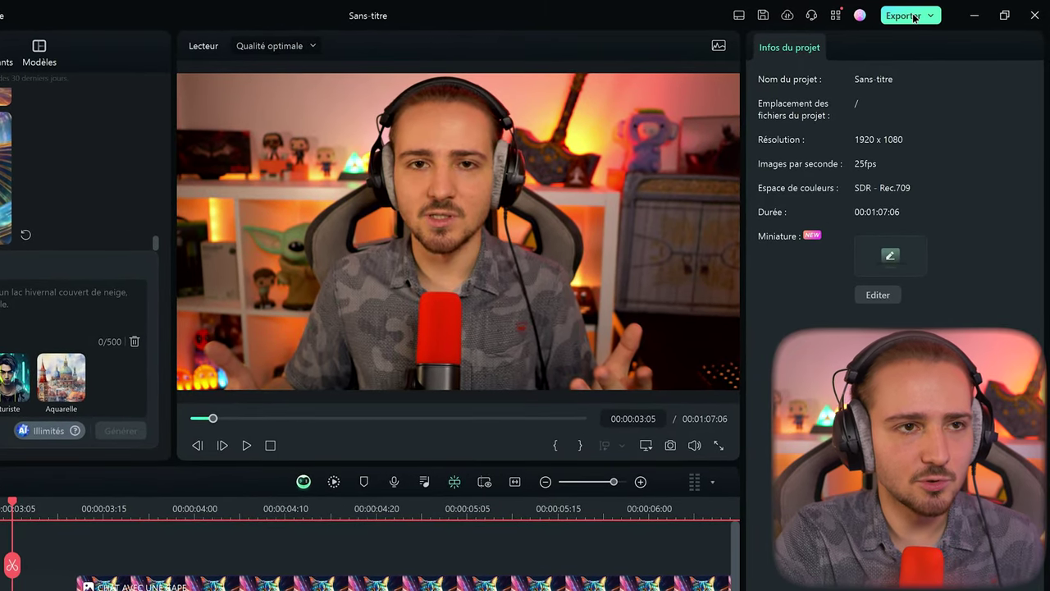
# Step: Open the local export settings for the project and set the save location of "Ma vidéo" to the Bureau folder
pyautogui.click(911, 15)
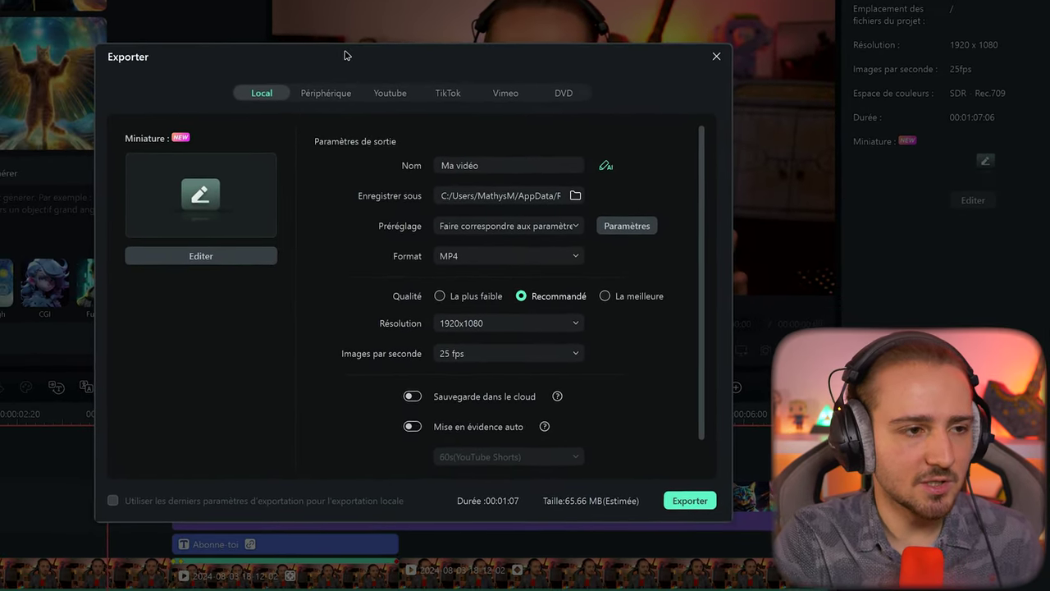
pyautogui.scroll(-1, 371, 284)
pyautogui.scroll(1, 379, 449)
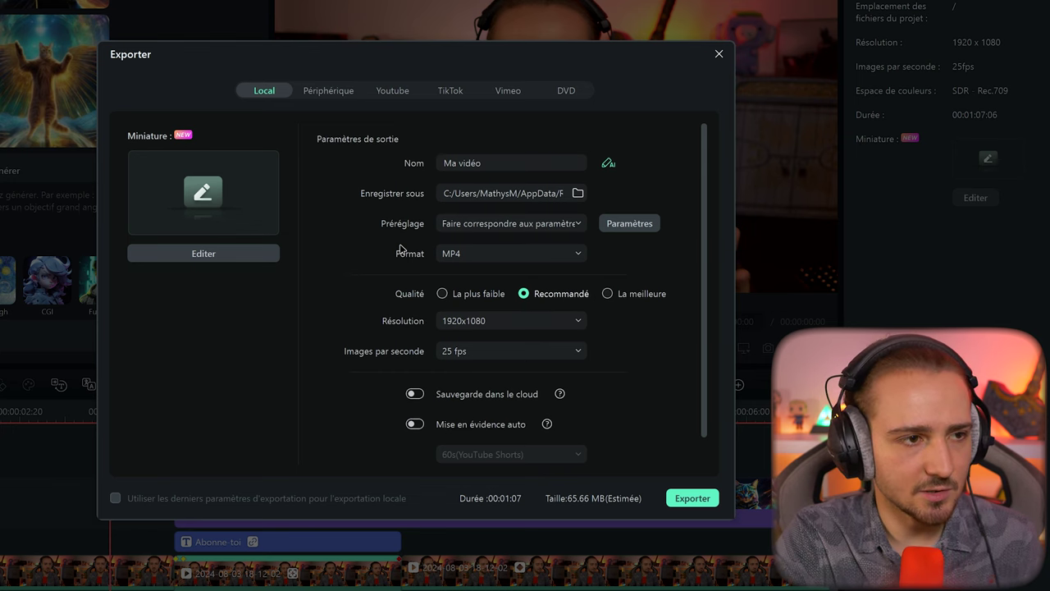
pyautogui.click(495, 163)
pyautogui.moveTo(495, 163); pyautogui.dragTo(440, 162)
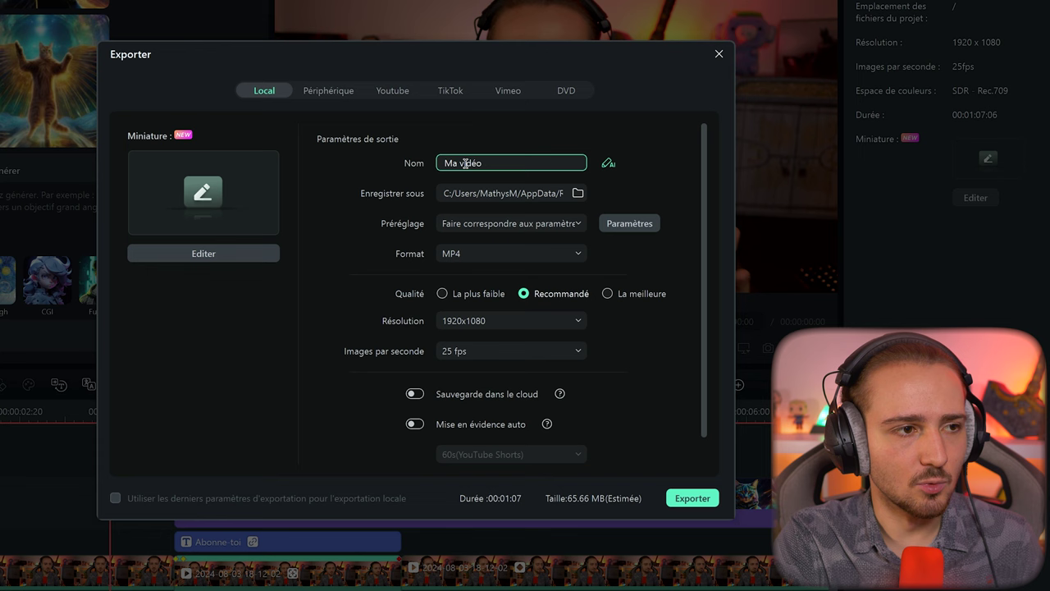
pyautogui.click(415, 168)
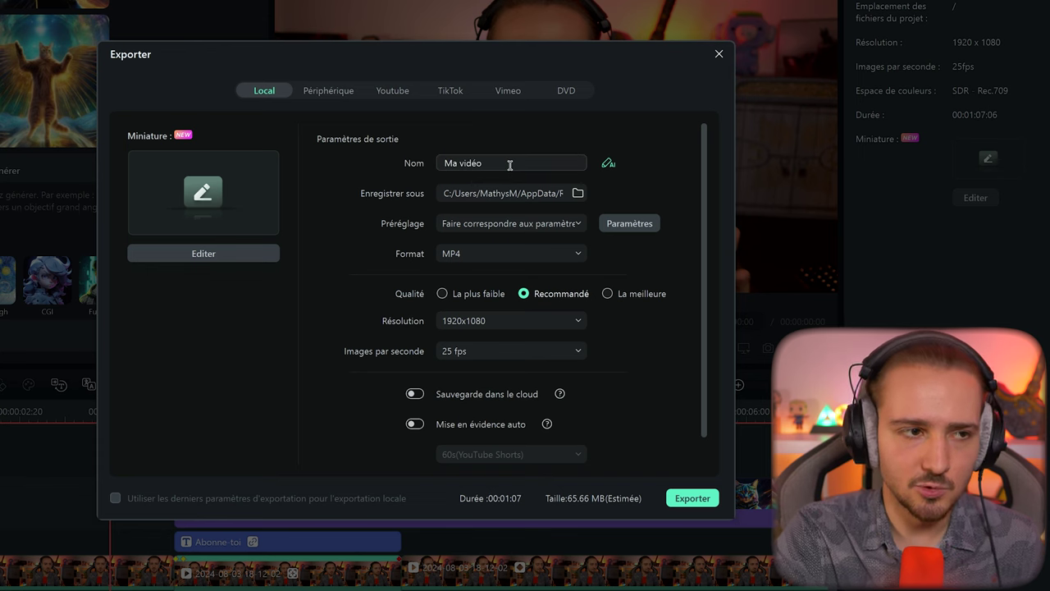
pyautogui.click(578, 194)
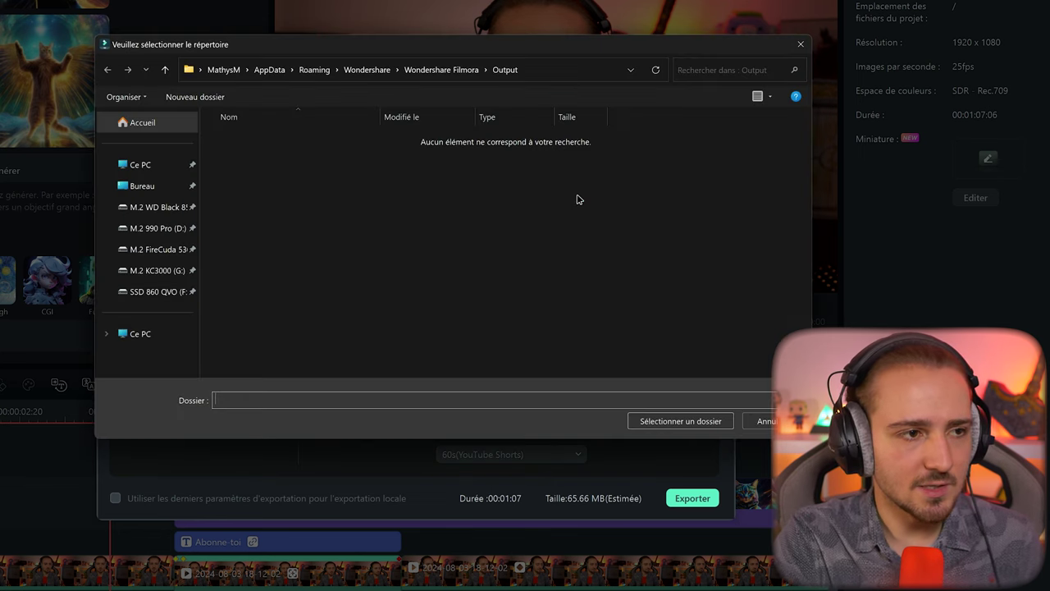
pyautogui.click(141, 185)
pyautogui.click(680, 421)
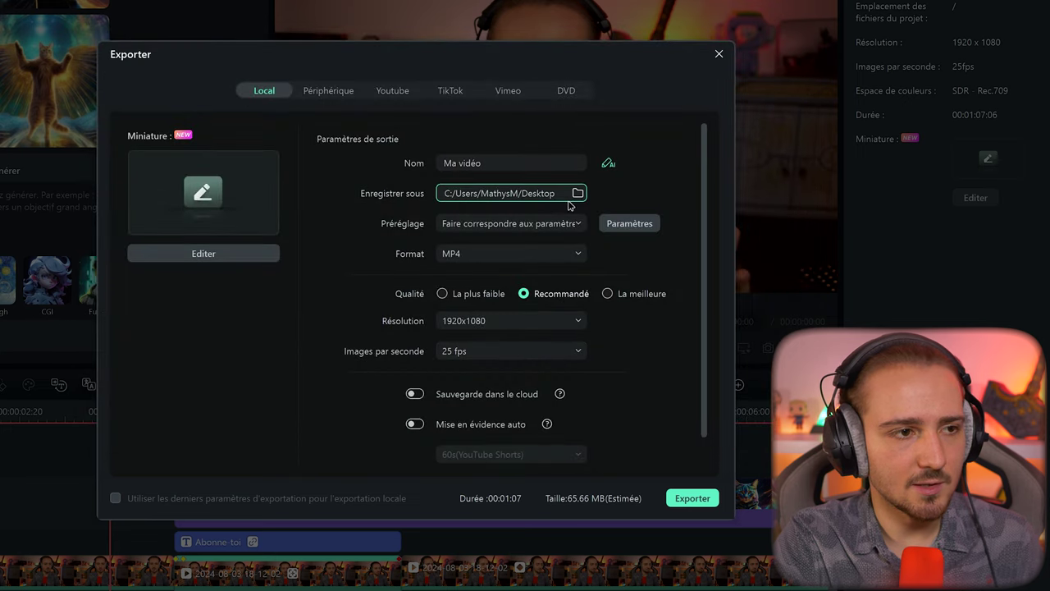
# Step: Set the export preset to Personnaliser instead of matching the project settings
pyautogui.click(484, 225)
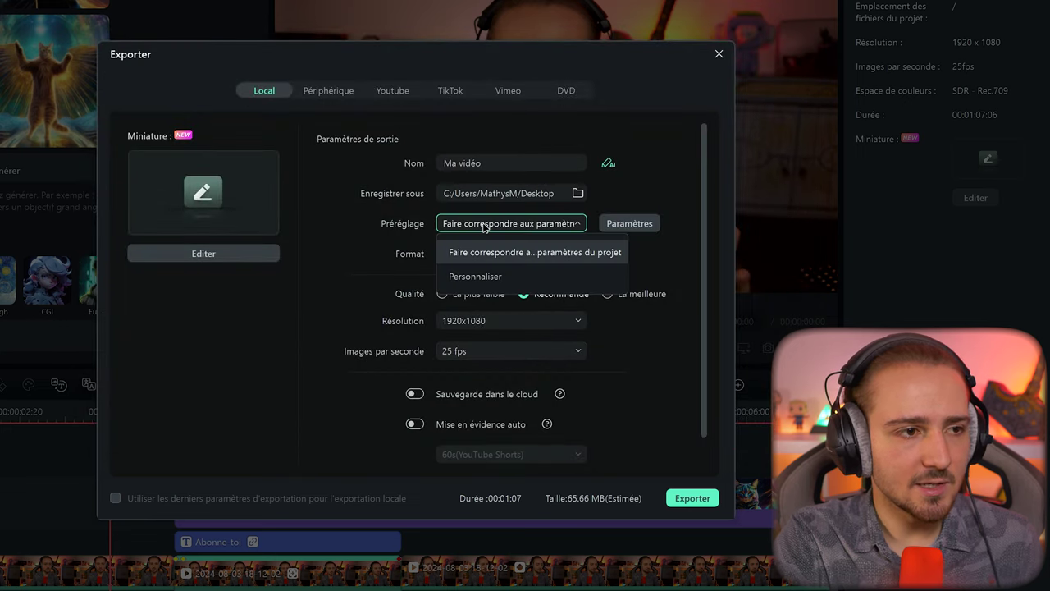
pyautogui.click(666, 260)
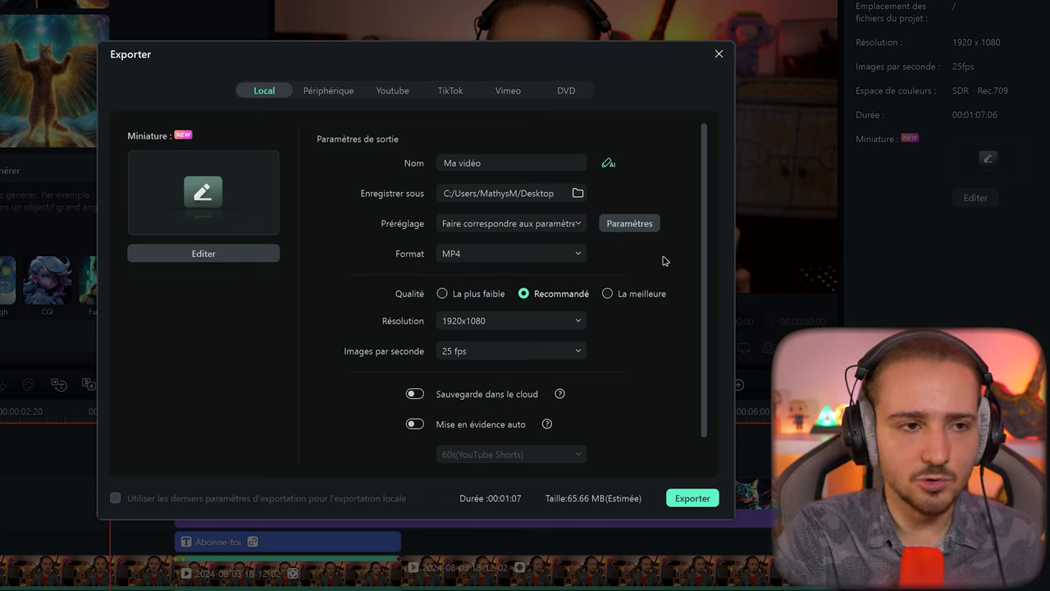
pyautogui.click(527, 225)
pyautogui.click(525, 280)
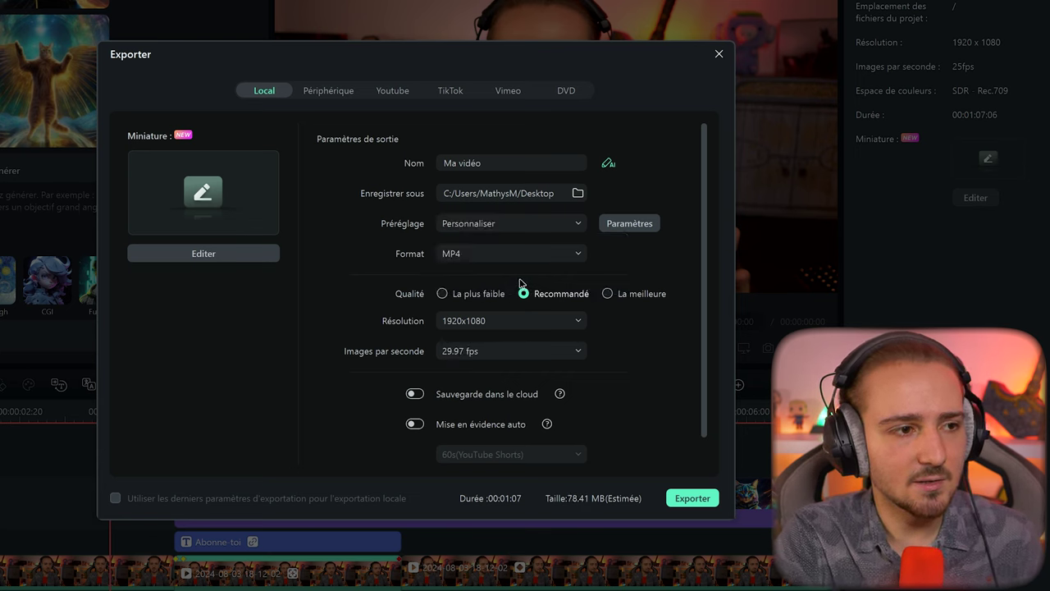
# Step: Set the export resolution to 3840x2160 and the frame rate to 60 fps
pyautogui.click(479, 322)
pyautogui.scroll(-1, 479, 459)
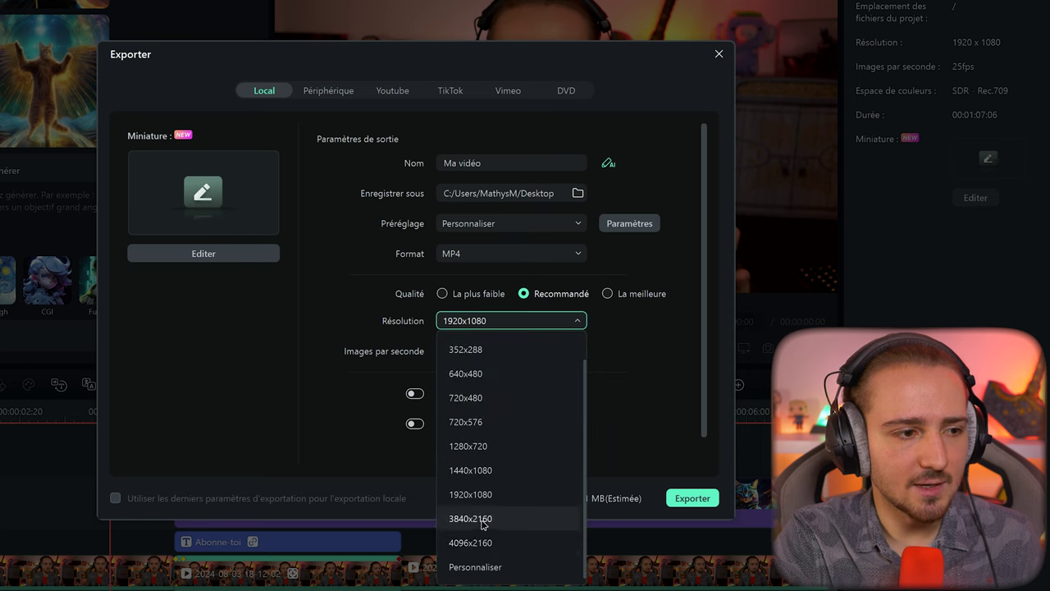
pyautogui.click(482, 519)
pyautogui.click(469, 353)
pyautogui.click(490, 572)
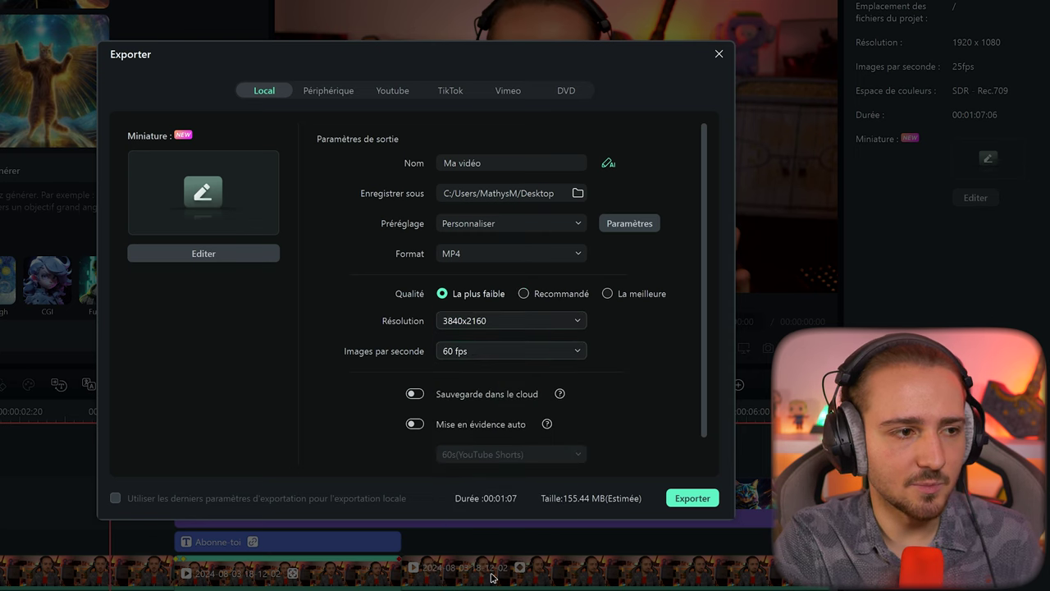
# Step: Open the detailed export parameters, choose the La meilleure quality, and review the resolution and frame rate
pyautogui.click(631, 224)
pyautogui.click(509, 76)
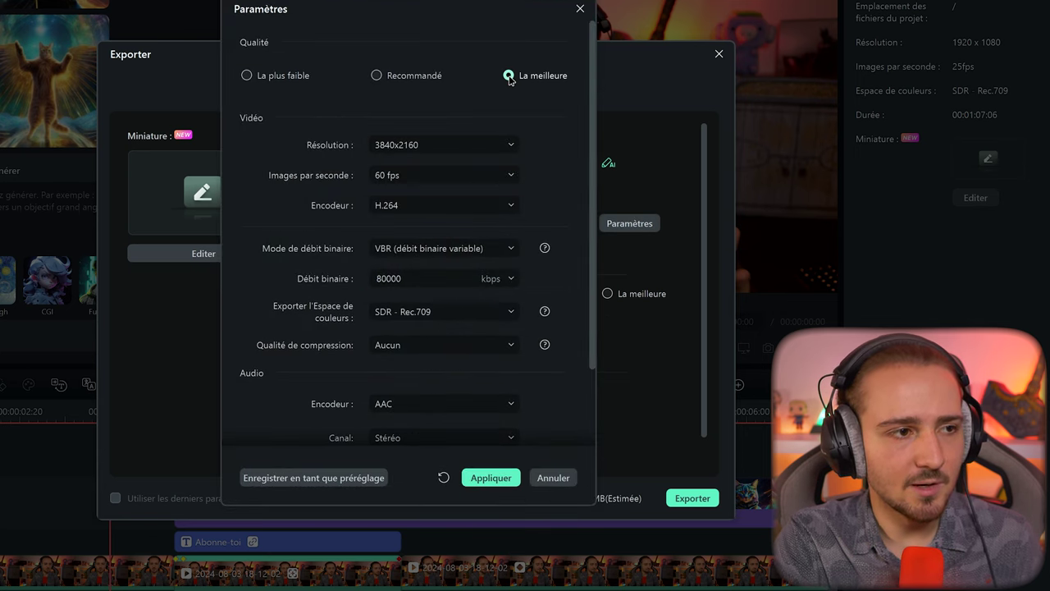
pyautogui.click(410, 144)
pyautogui.click(424, 175)
pyautogui.click(424, 175)
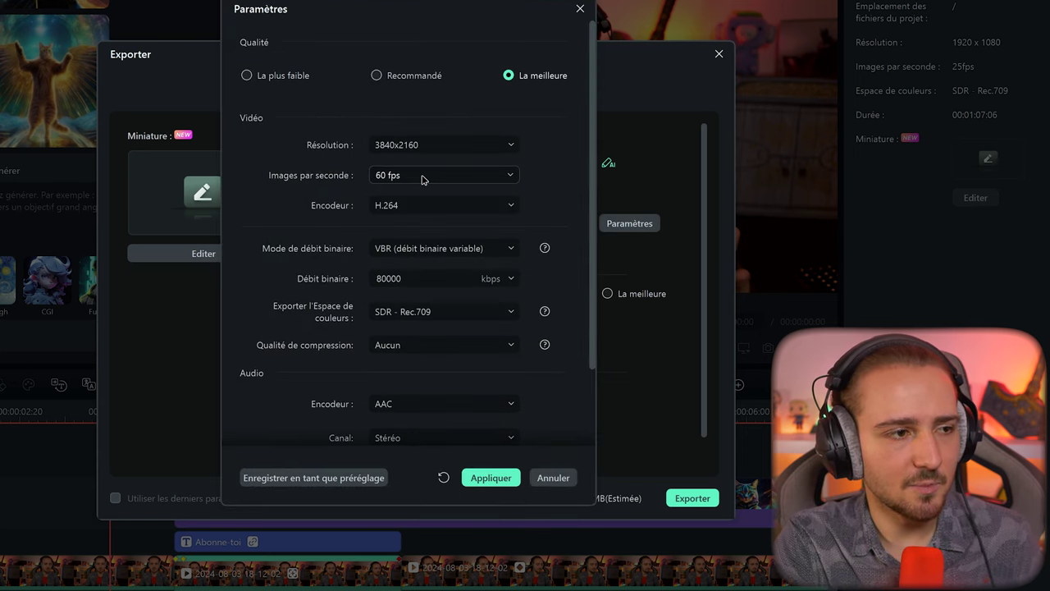
# Step: Select the H.264 video encoder and set the bitrate mode to CBR (débit binaire constant)
pyautogui.click(400, 216)
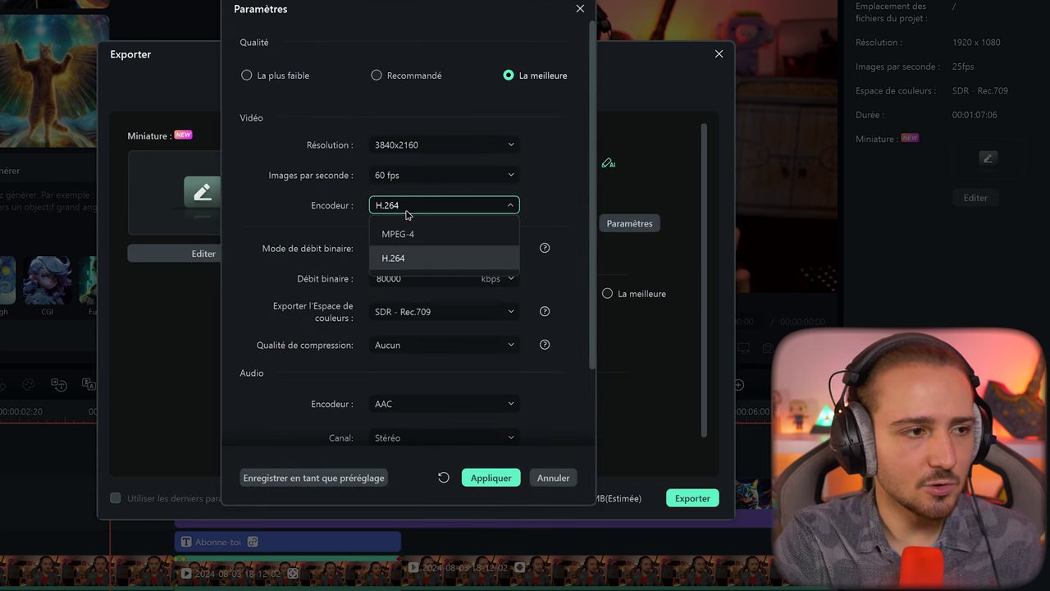
pyautogui.click(402, 258)
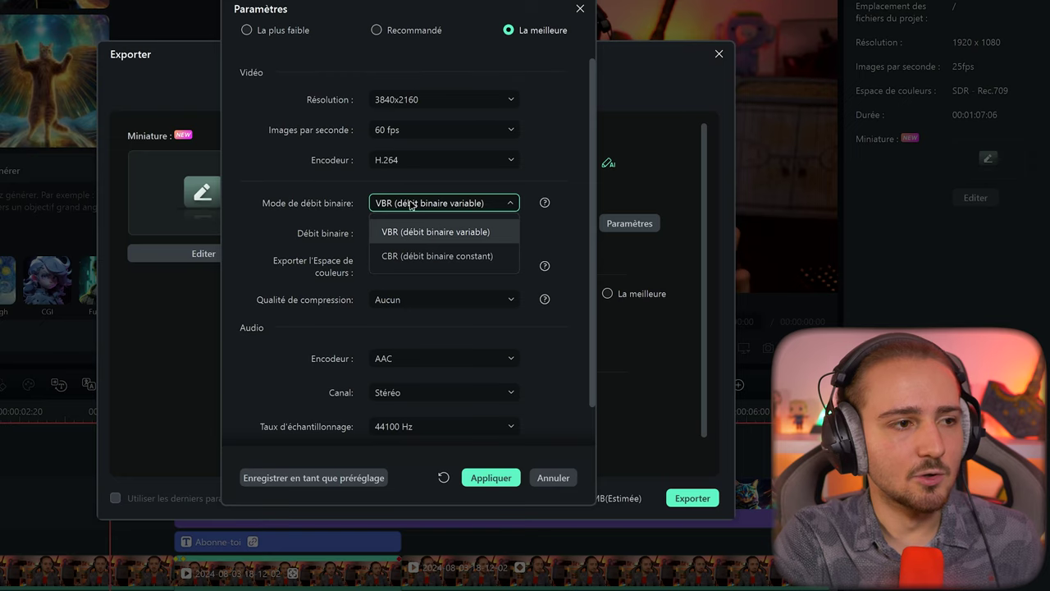
pyautogui.click(418, 256)
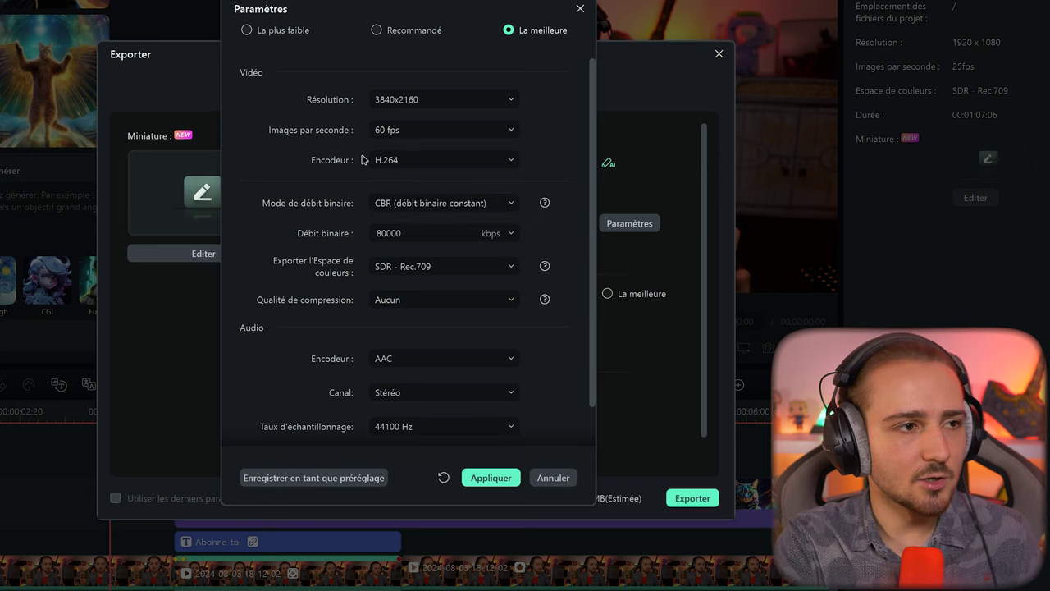
# Step: Open the resolution choices in the detailed export parameters
pyautogui.scroll(2, 347, 155)
pyautogui.click(383, 146)
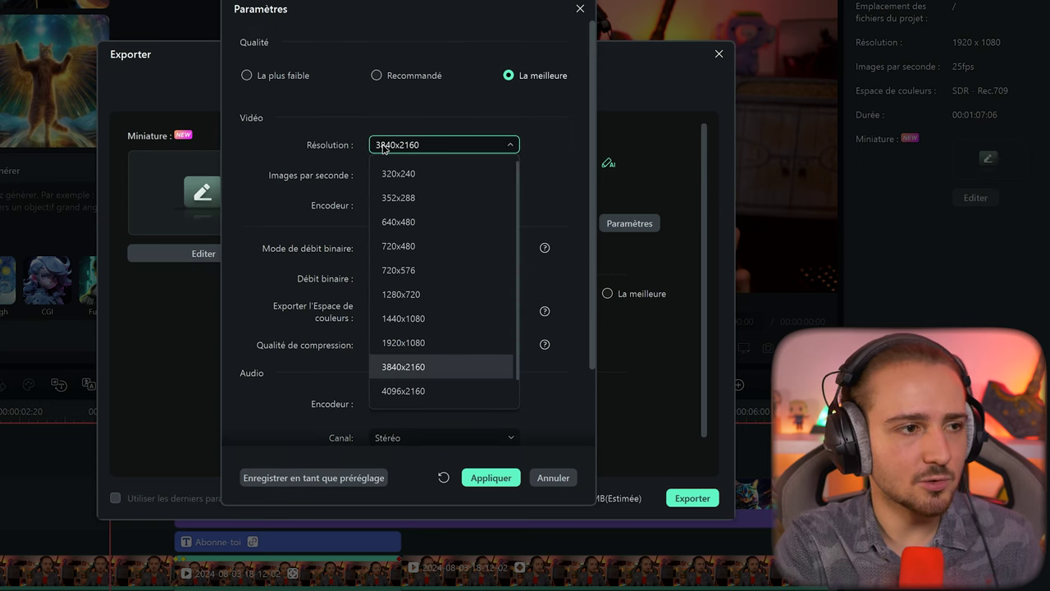